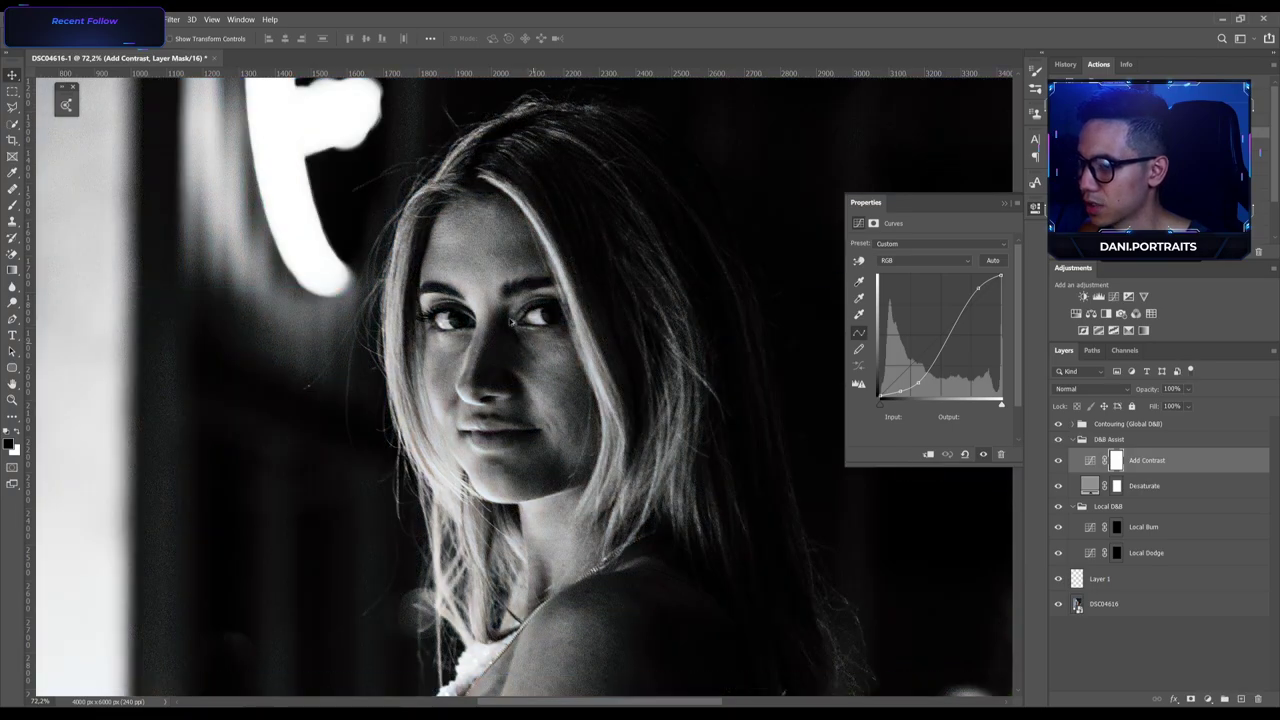
Prepare a smaller white brush with 1% flow for painting on the Local Dodge layer mask.
{"action": "left_click", "coordinate": [1127, 548]}
{"action": "key", "text": "b"}
{"action": "scroll", "coordinate": [507, 268], "scroll_direction": "up", "scroll_amount": 3}
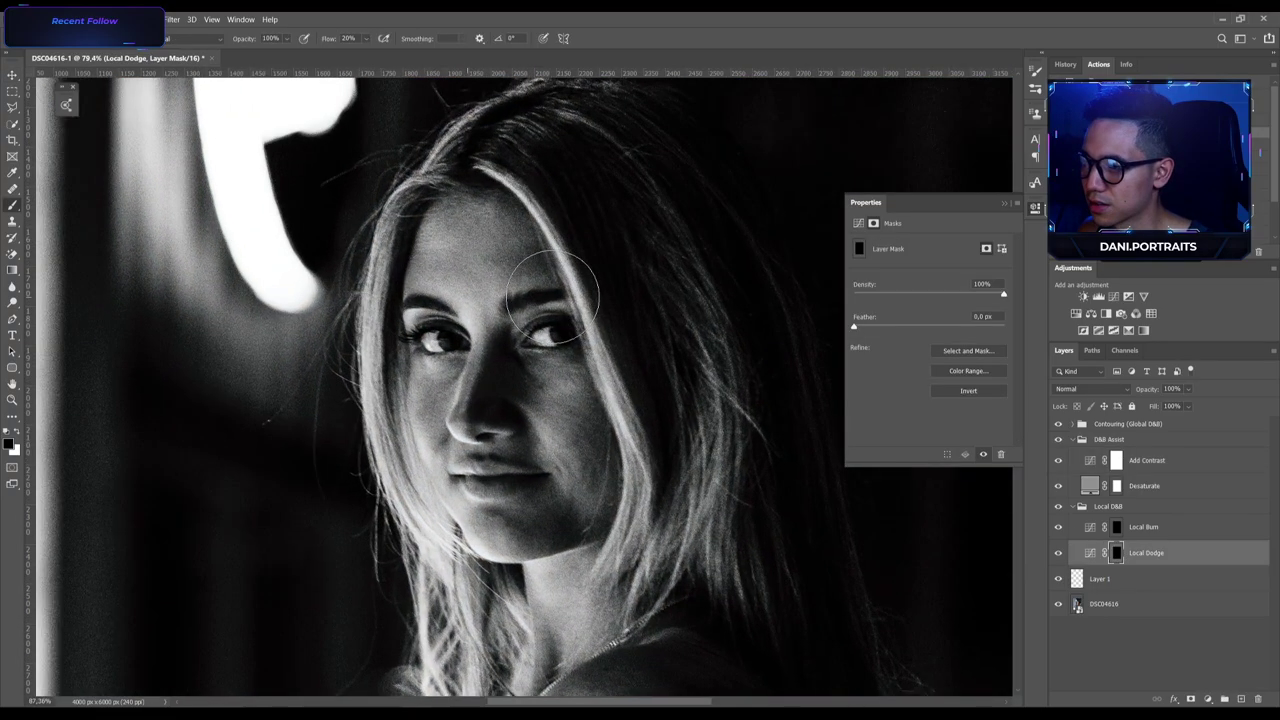
{"action": "left_click_drag", "start_coordinate": [315, 43], "coordinate": [300, 44]}
{"action": "right_click", "coordinate": [440, 316], "text": "alt"}
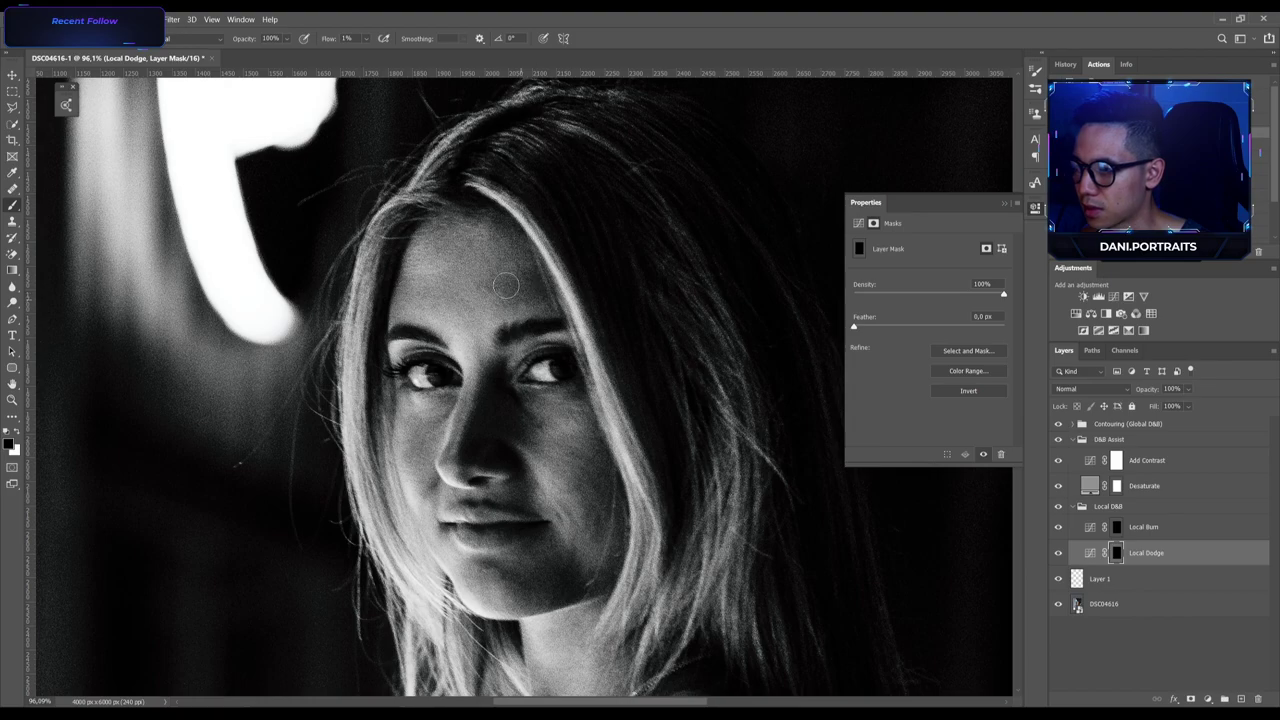
{"action": "key", "text": "x"}
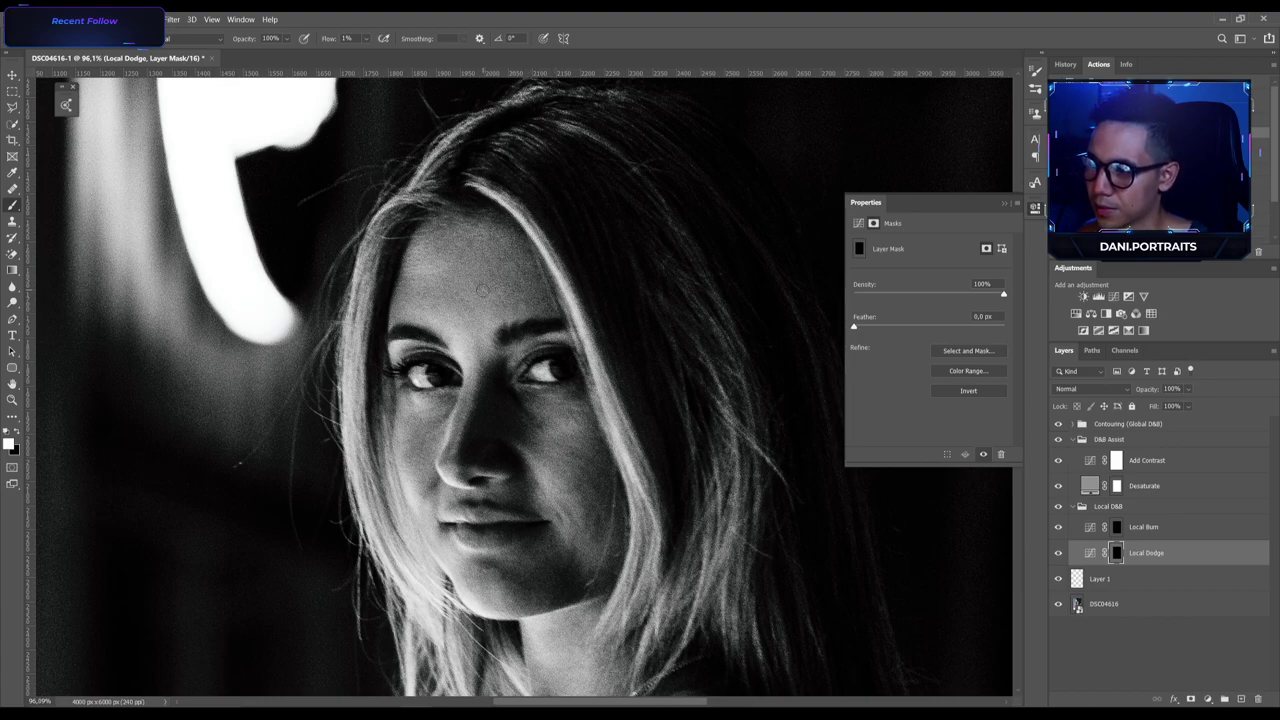
Even out the facial skin tones by painting on the Local Dodge and Local Burn masks in alternation.
{"action": "scroll", "coordinate": [483, 290], "scroll_direction": "down", "scroll_amount": 1}
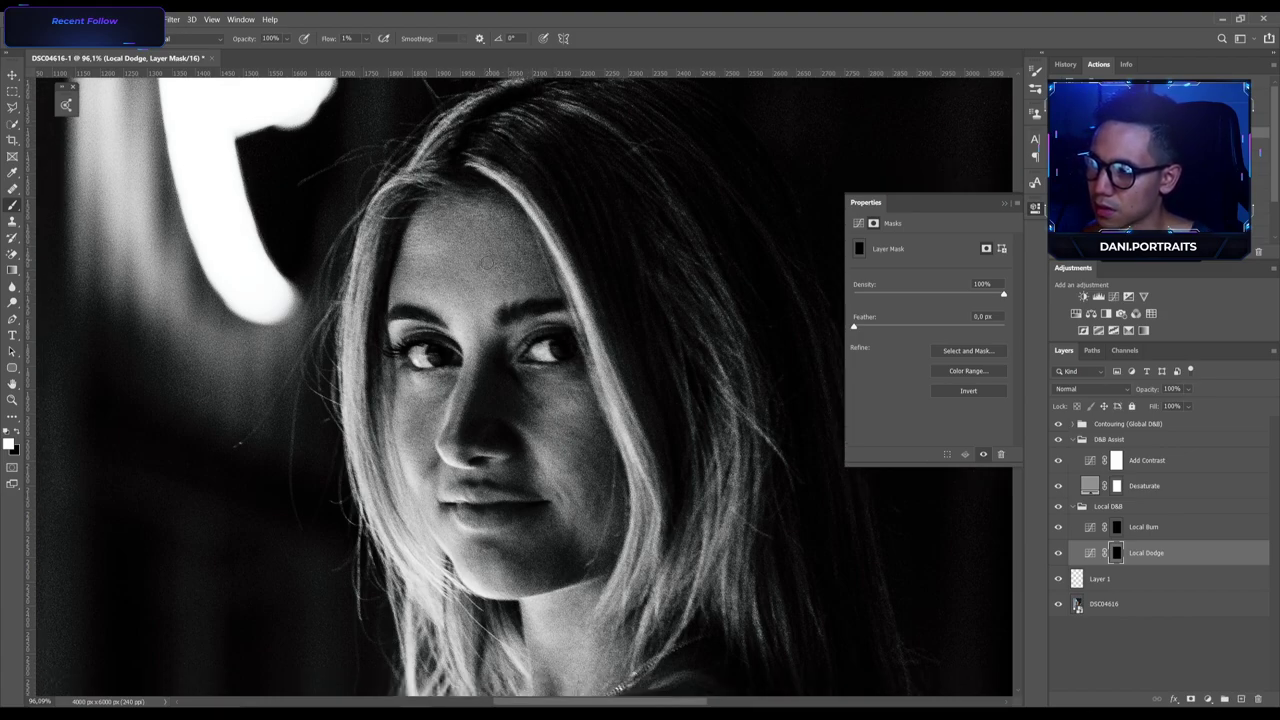
{"action": "key", "text": "XF86AudioLowerVolume"}
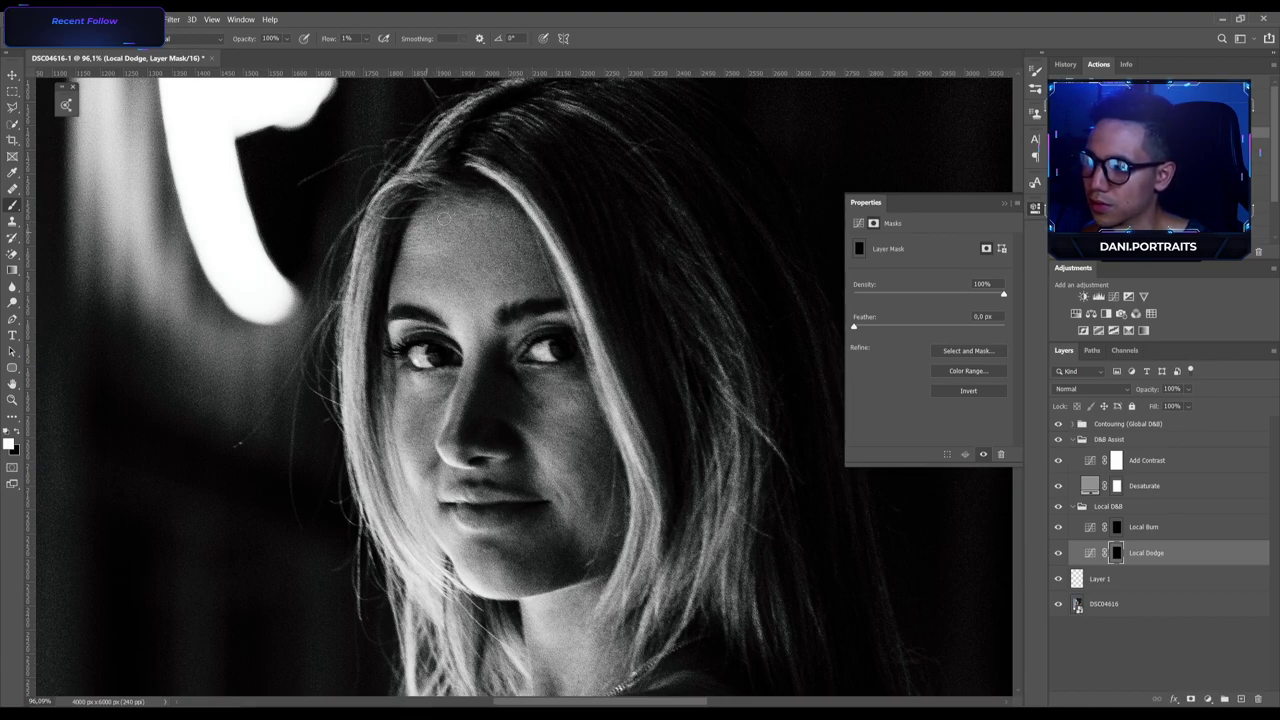
{"action": "left_click", "coordinate": [1113, 528]}
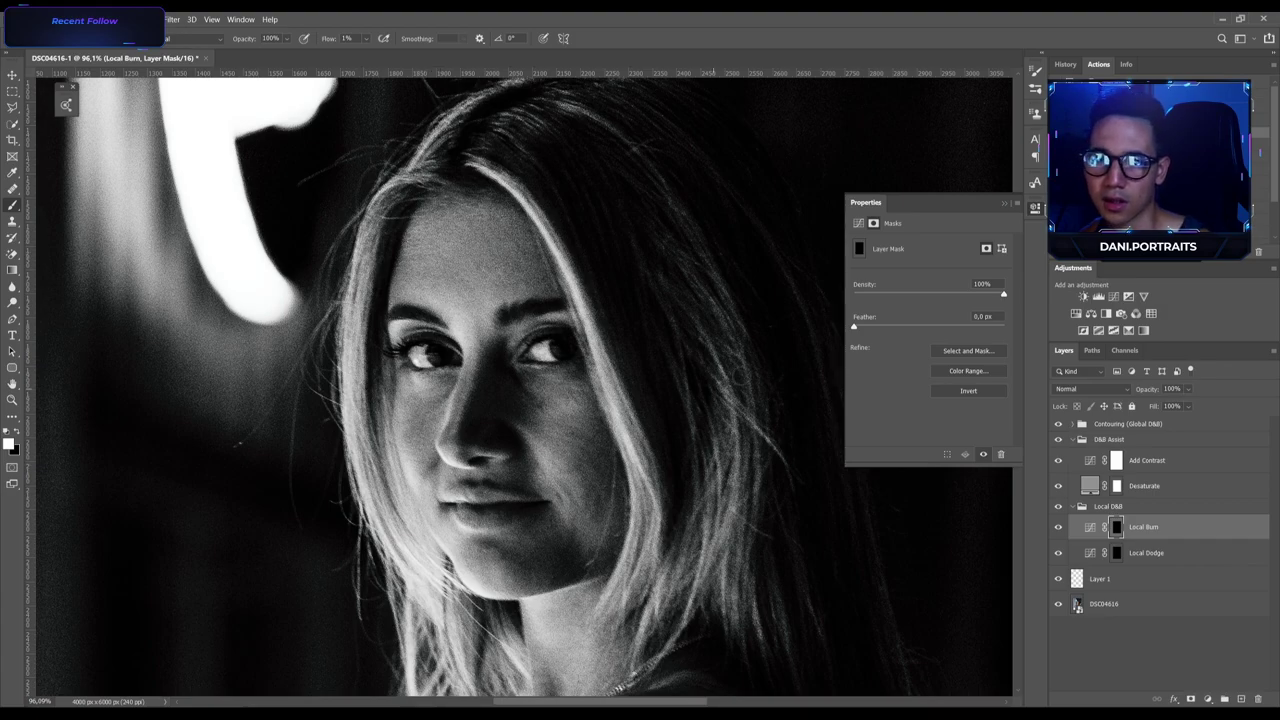
{"action": "left_click", "coordinate": [1116, 552]}
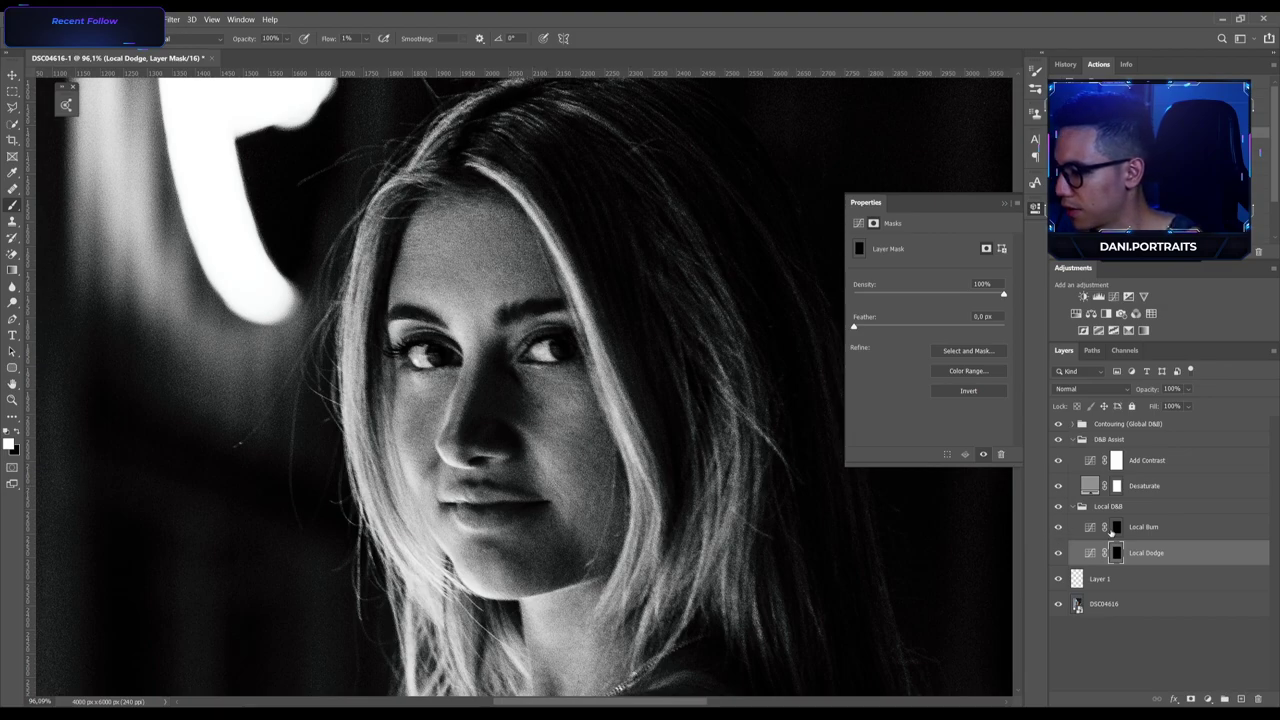
{"action": "key", "text": "alt+bracketright"}
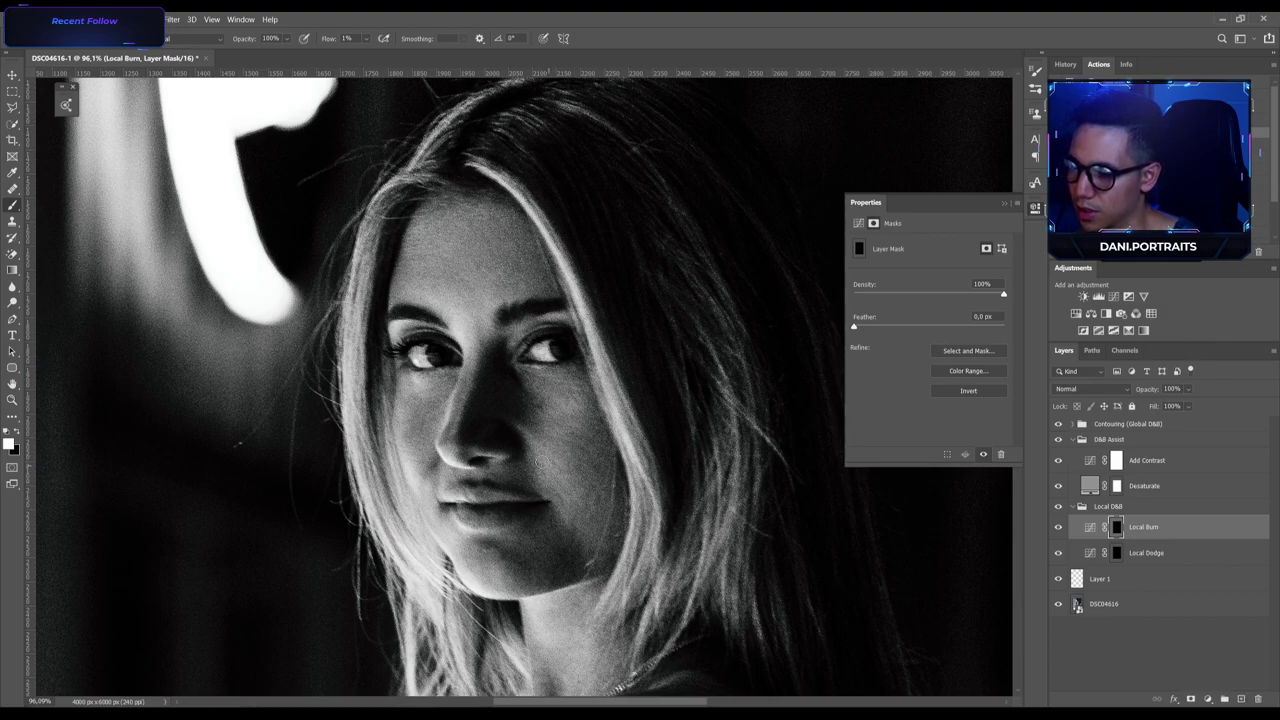
{"action": "key", "text": "alt+bracketleft"}
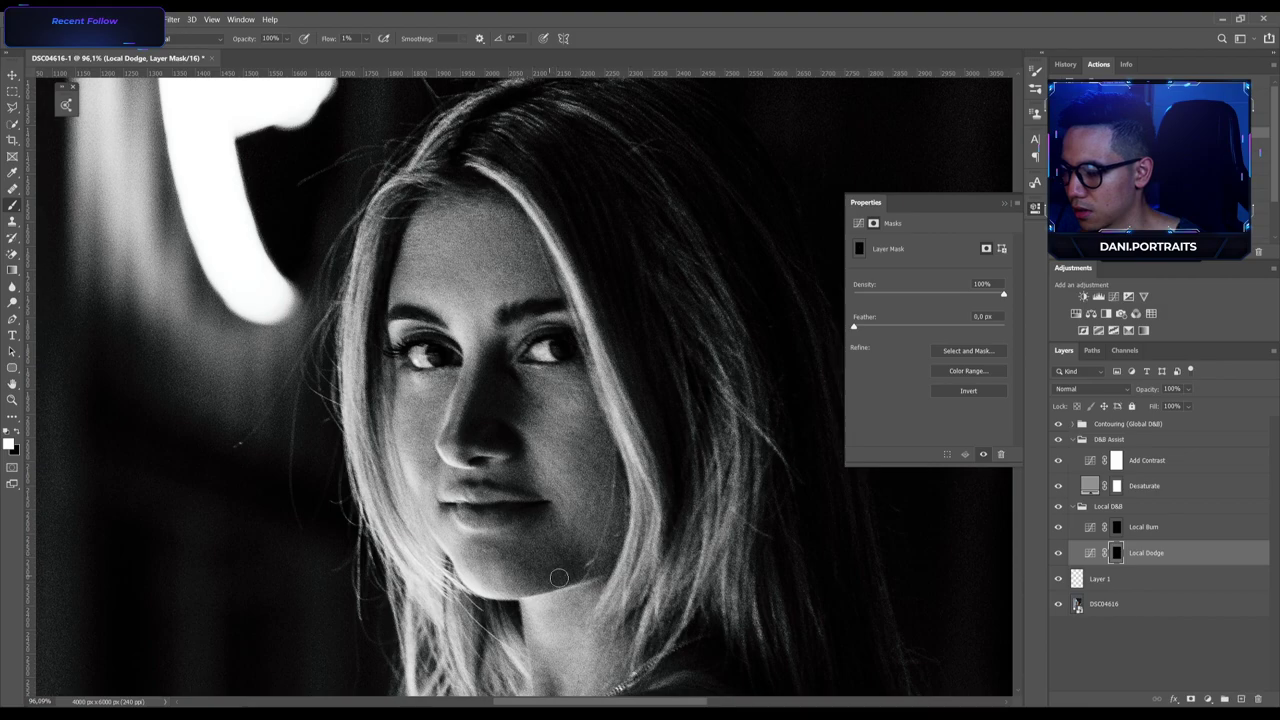
Raise the darker-tone point of the Add Contrast curve to input 102, output 85.
{"action": "left_click", "coordinate": [1090, 552]}
{"action": "left_click", "coordinate": [1090, 460]}
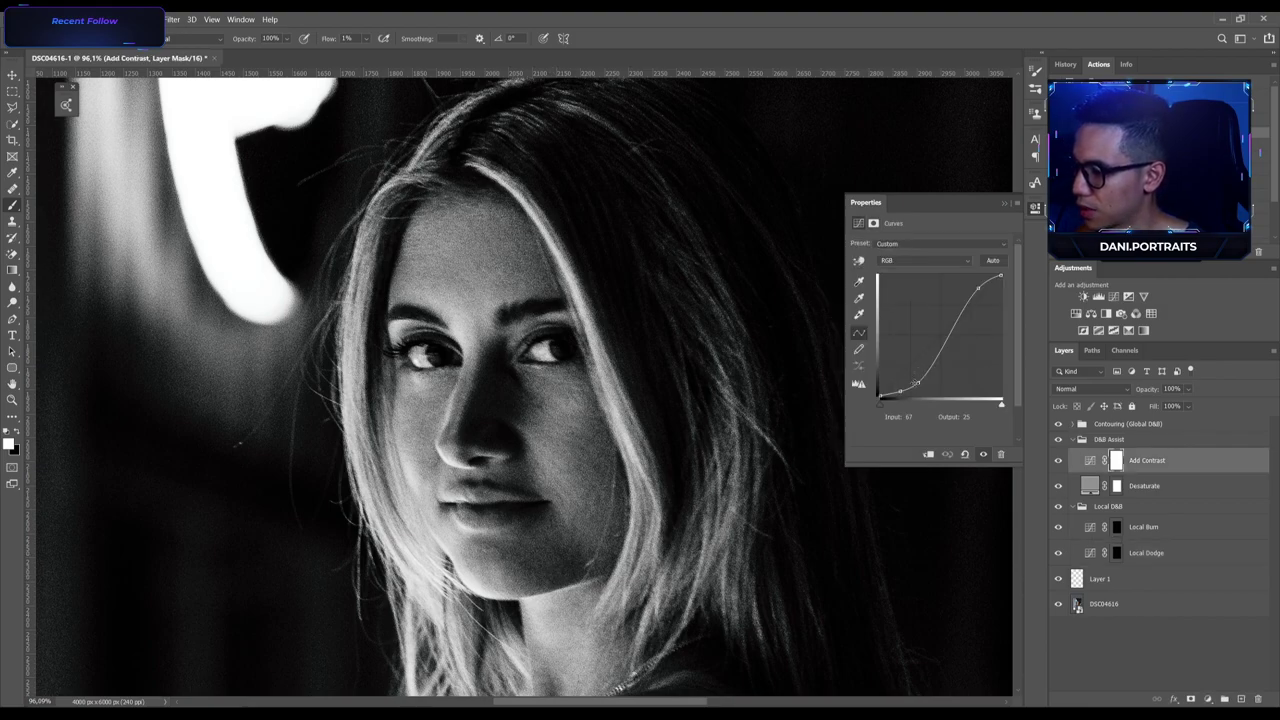
{"action": "left_click", "coordinate": [923, 372]}
{"action": "left_click_drag", "start_coordinate": [924, 372], "coordinate": [929, 355]}
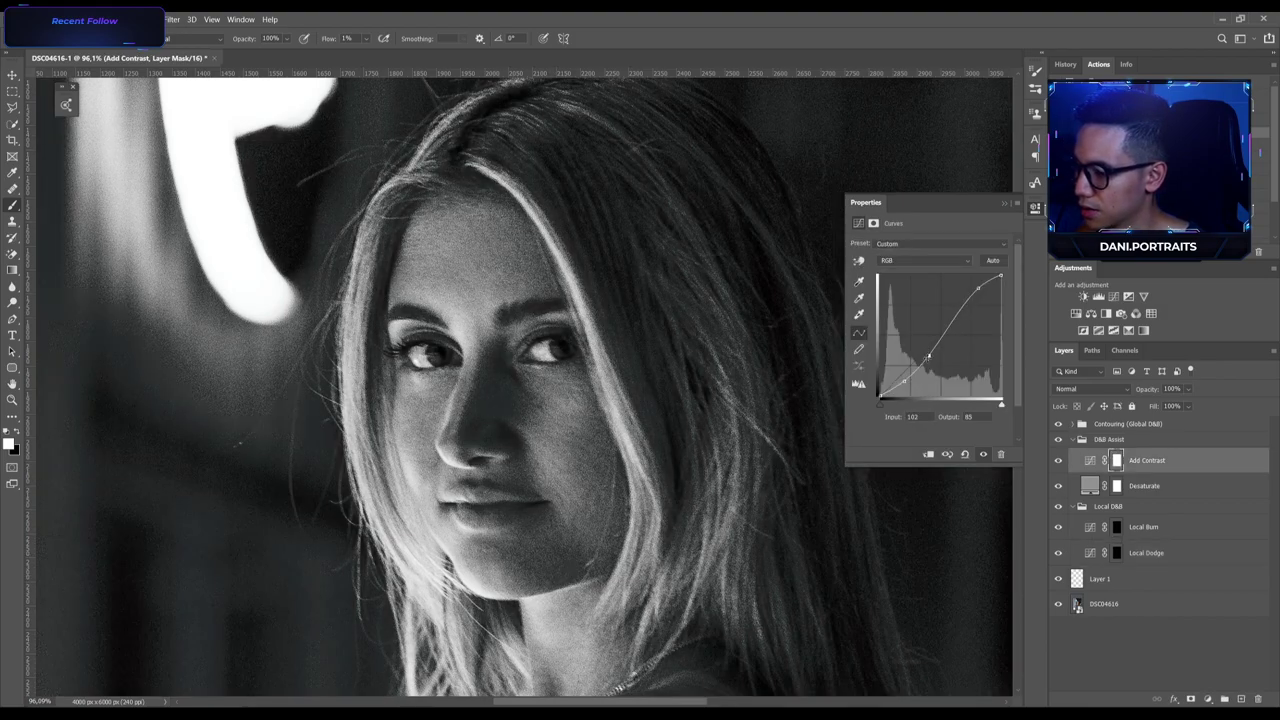
Lighten dark patches around the nose bridge and chin on the Local Dodge mask, adjusting the brush size.
{"action": "left_click", "coordinate": [1117, 552]}
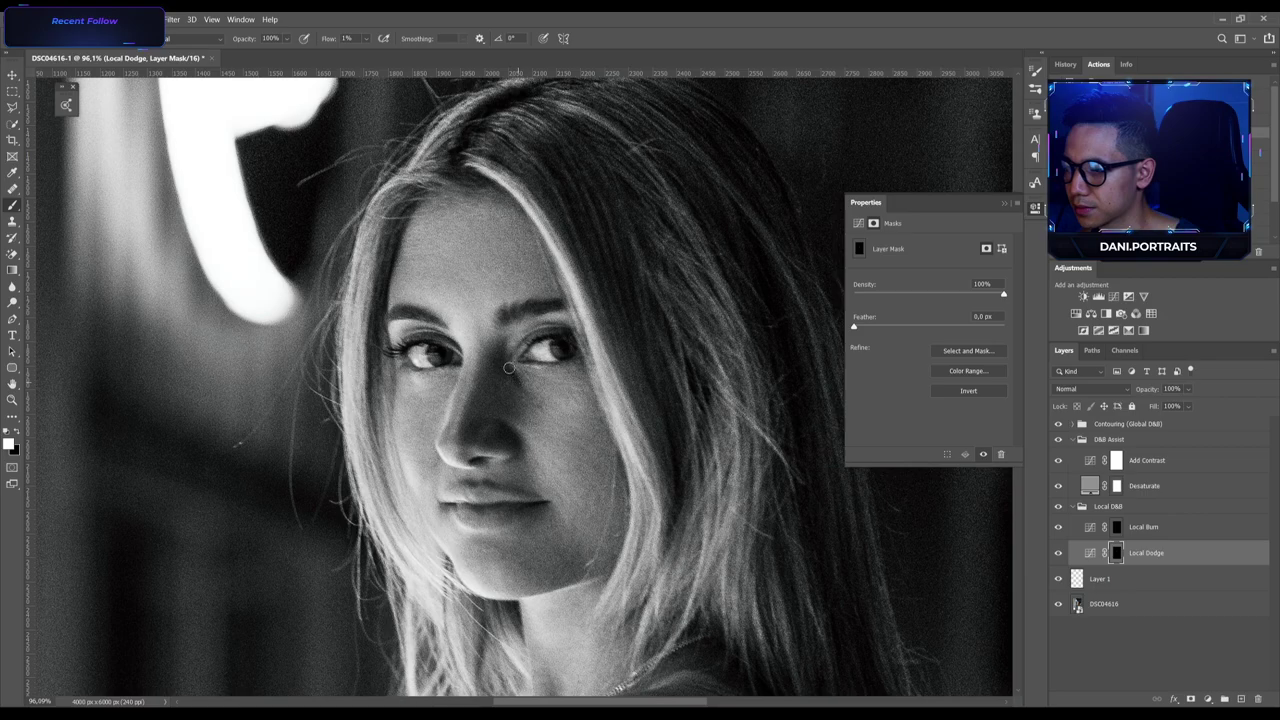
{"action": "key", "text": "XF86AudioLowerVolume"}
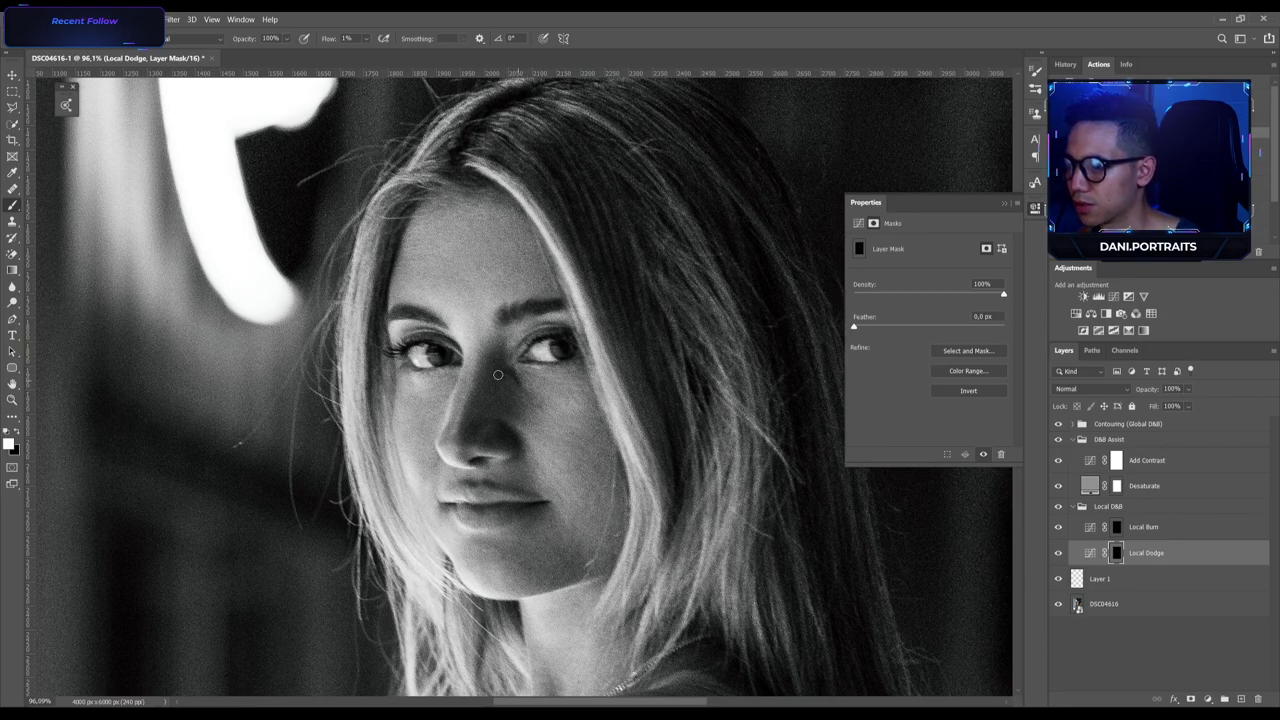
{"action": "key", "text": "bracketright"}
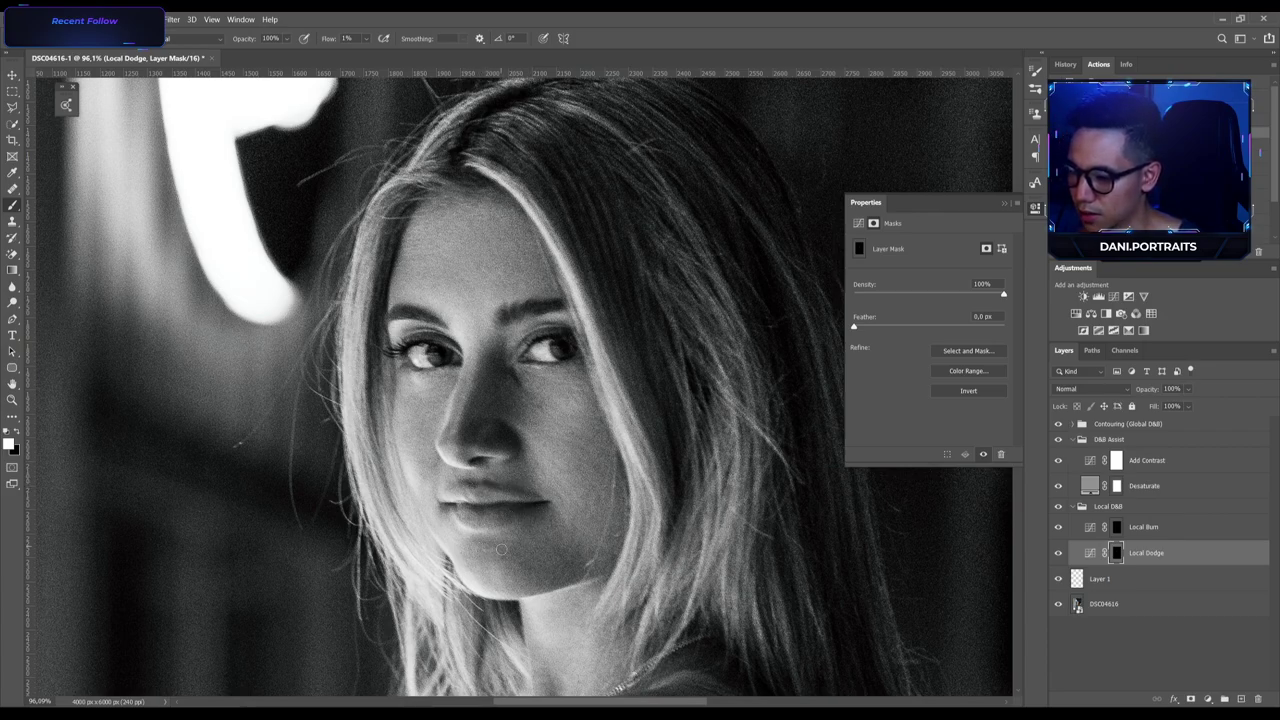
Compare the portrait with the Local D&B group hidden and shown.
{"action": "scroll", "coordinate": [588, 252], "scroll_direction": "down", "scroll_amount": 3}
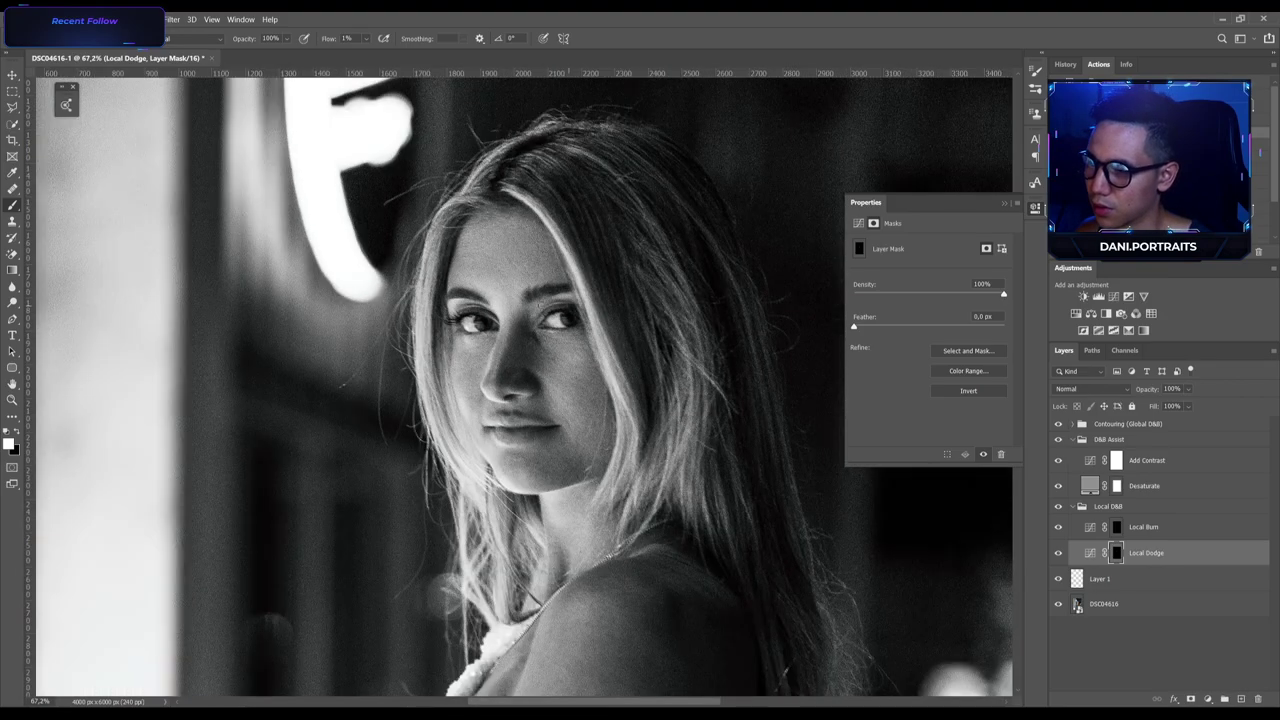
{"action": "scroll", "coordinate": [500, 300], "scroll_direction": "up", "scroll_amount": 2}
{"action": "left_click", "coordinate": [1058, 506]}
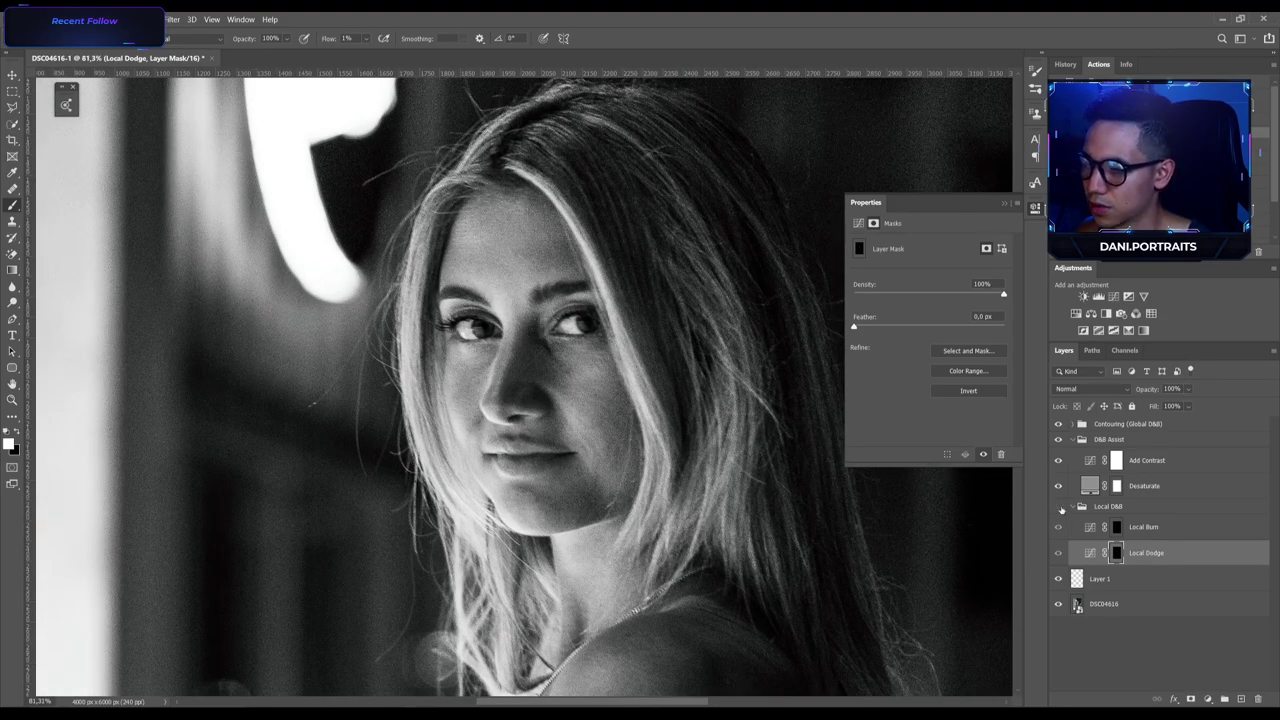
{"action": "left_click", "coordinate": [1058, 506]}
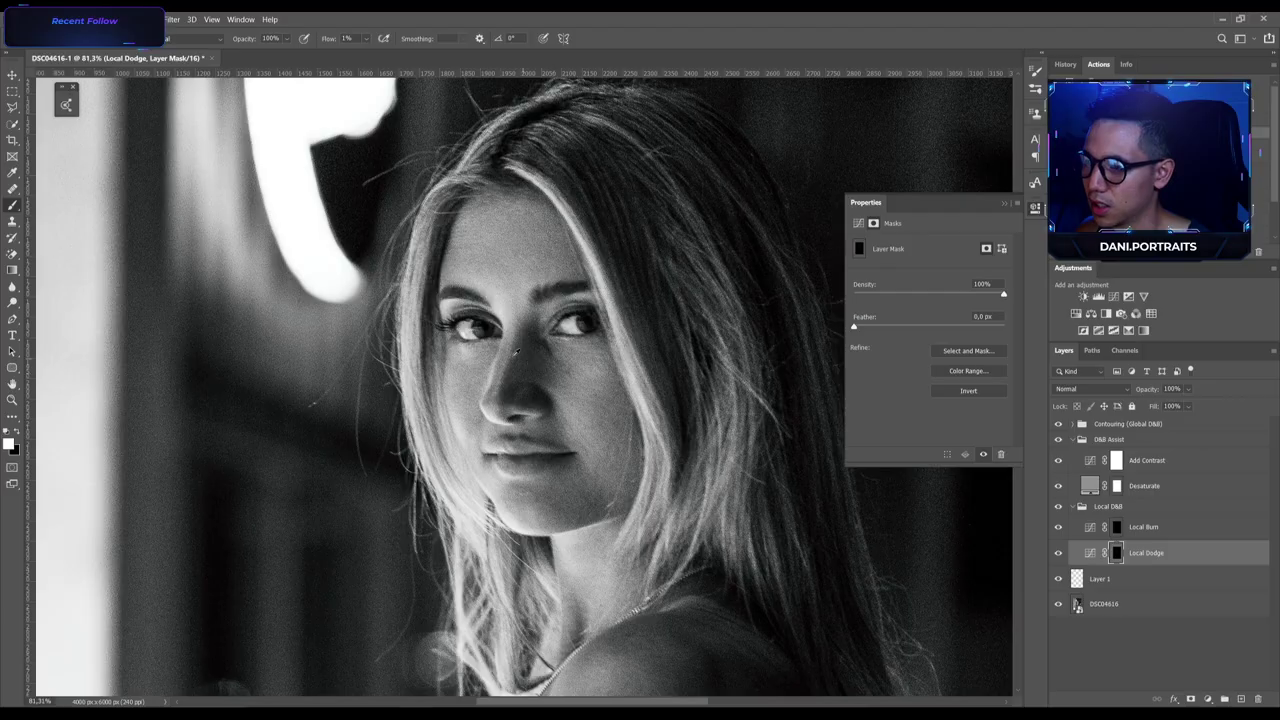
{"action": "scroll", "coordinate": [500, 356], "scroll_direction": "down", "scroll_amount": 2}
{"action": "scroll", "coordinate": [488, 360], "scroll_direction": "up", "scroll_amount": 2}
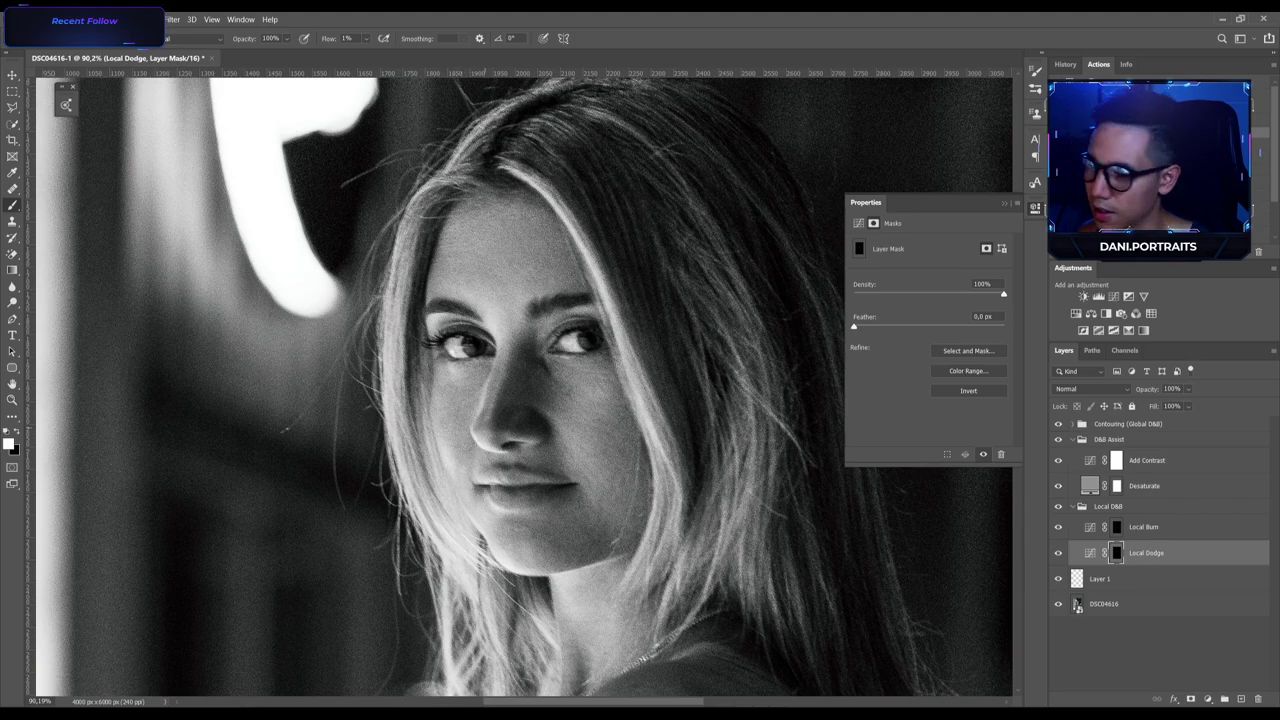
Darken bright patches on the cheek beside the nose on the Local Burn mask and hide the D&B Assist group.
{"action": "left_click", "coordinate": [1116, 526]}
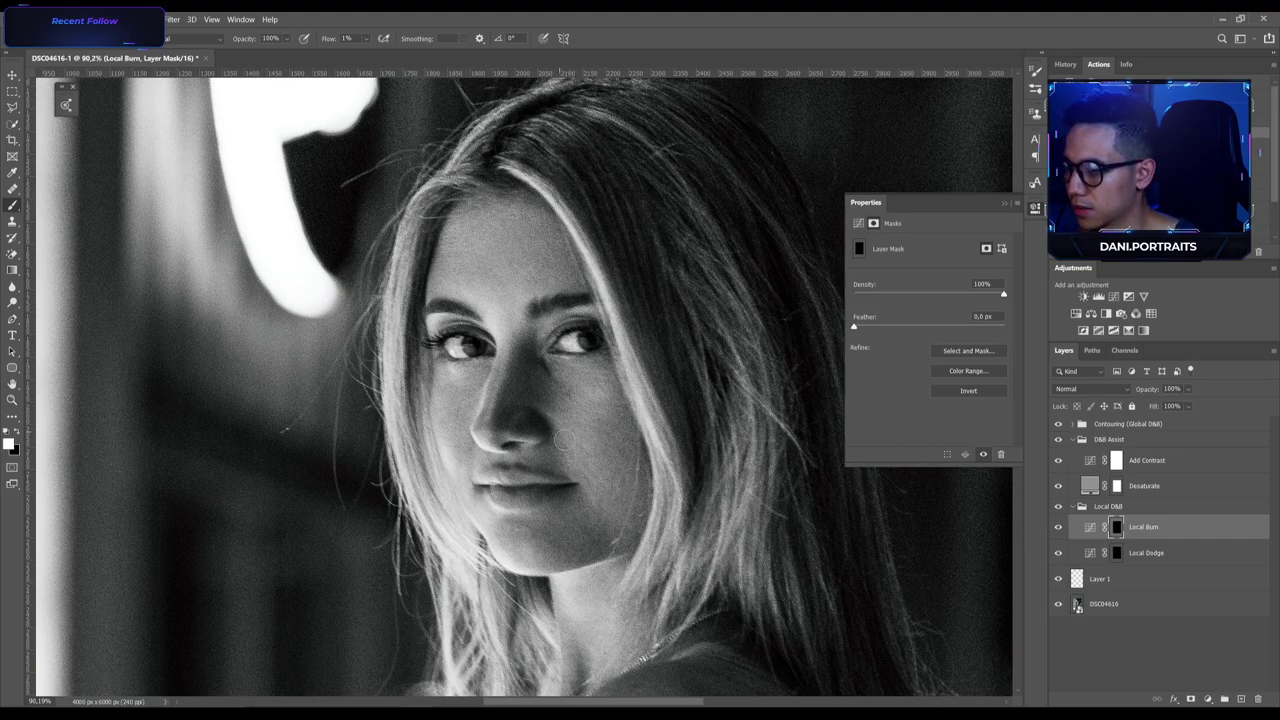
{"action": "scroll", "coordinate": [640, 410], "scroll_direction": "down", "scroll_amount": 2}
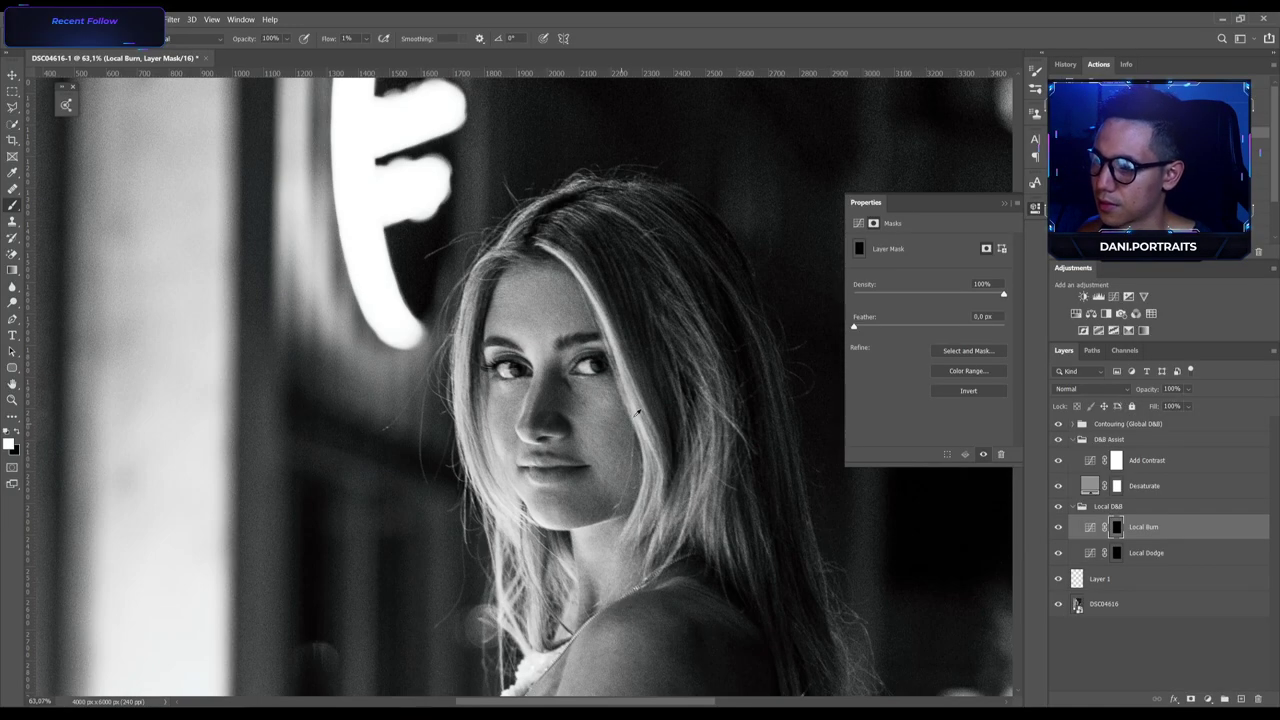
{"action": "left_click", "coordinate": [1058, 439]}
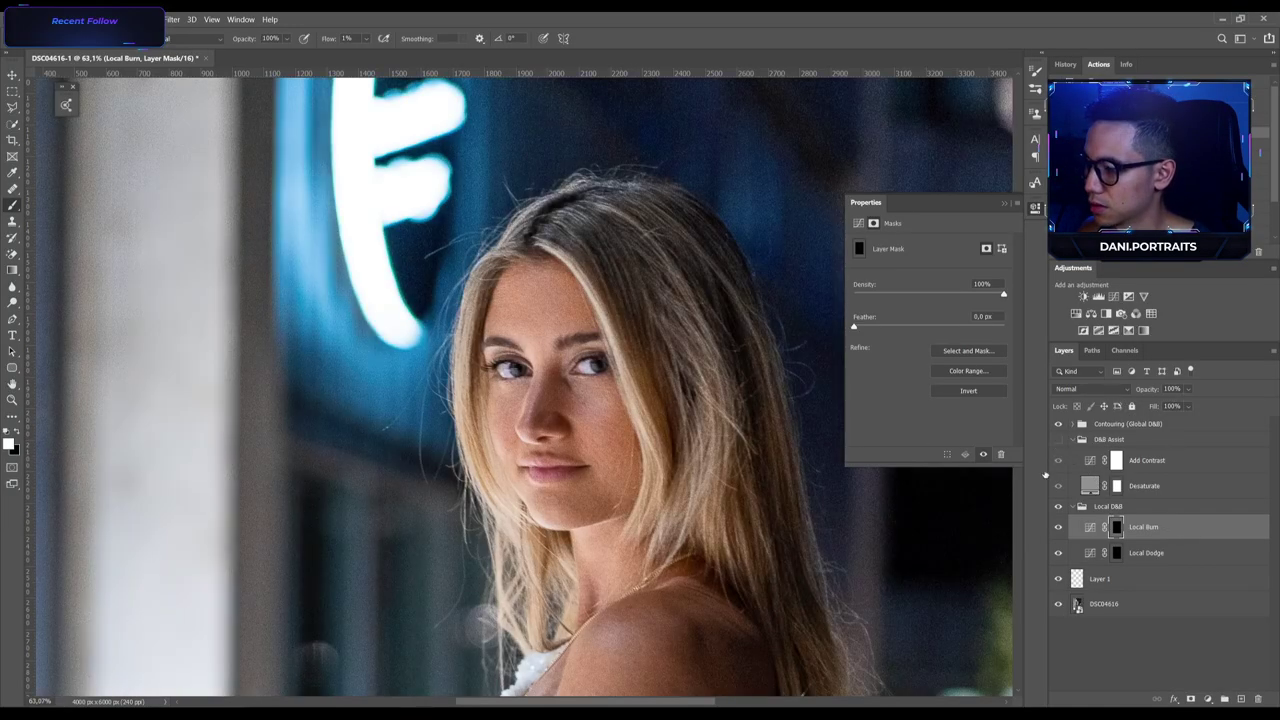
{"action": "scroll", "coordinate": [572, 390], "scroll_direction": "up", "scroll_amount": 2}
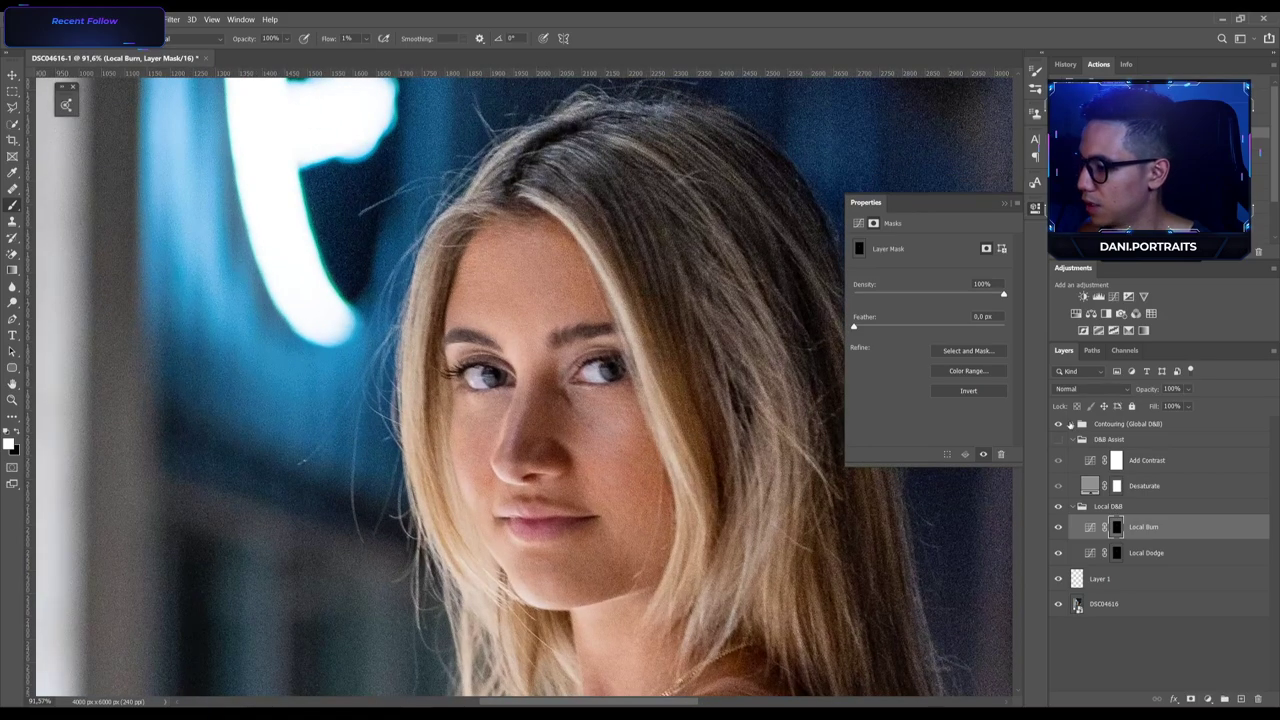
Expand the Contouring (Global D&B) group, target the Highlight (Dodge) mask and set the brush flow to 7%.
{"action": "left_click", "coordinate": [1069, 424]}
{"action": "left_click", "coordinate": [1117, 470]}
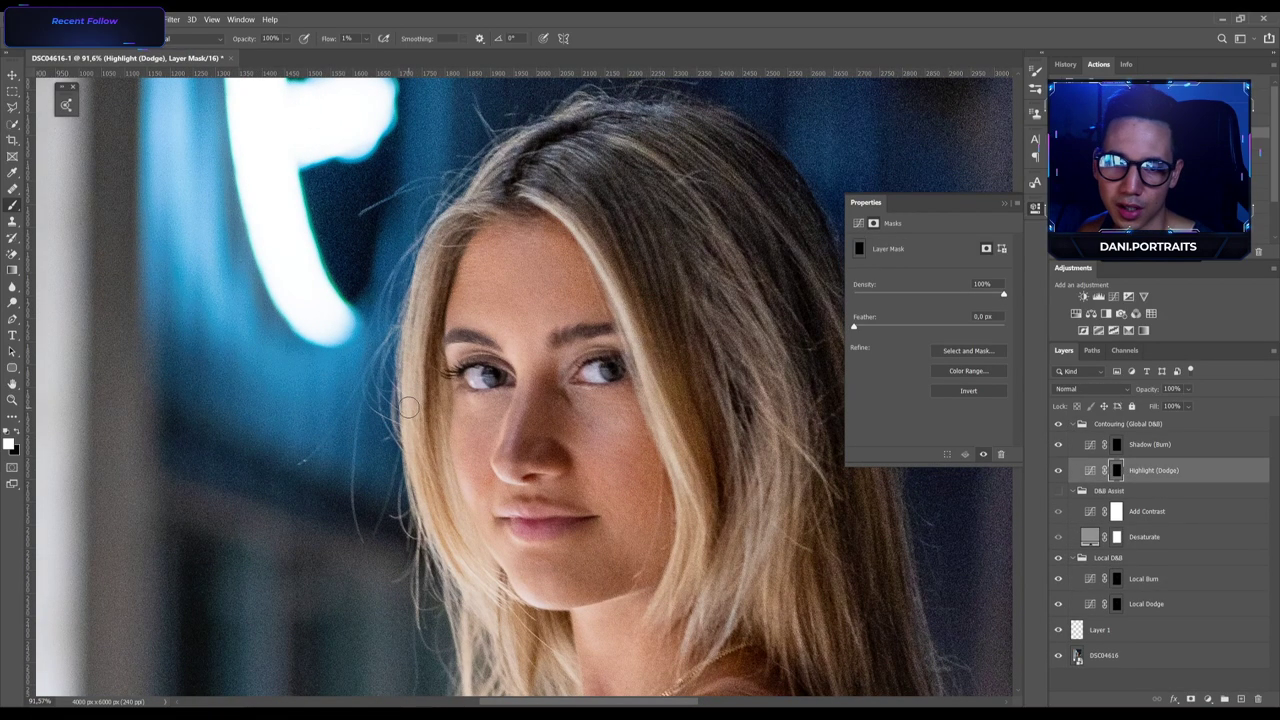
{"action": "left_click", "coordinate": [333, 39]}
{"action": "type", "text": "7"}
{"action": "key", "text": "Return"}
{"action": "scroll", "coordinate": [600, 356], "scroll_direction": "right", "scroll_amount": 2}
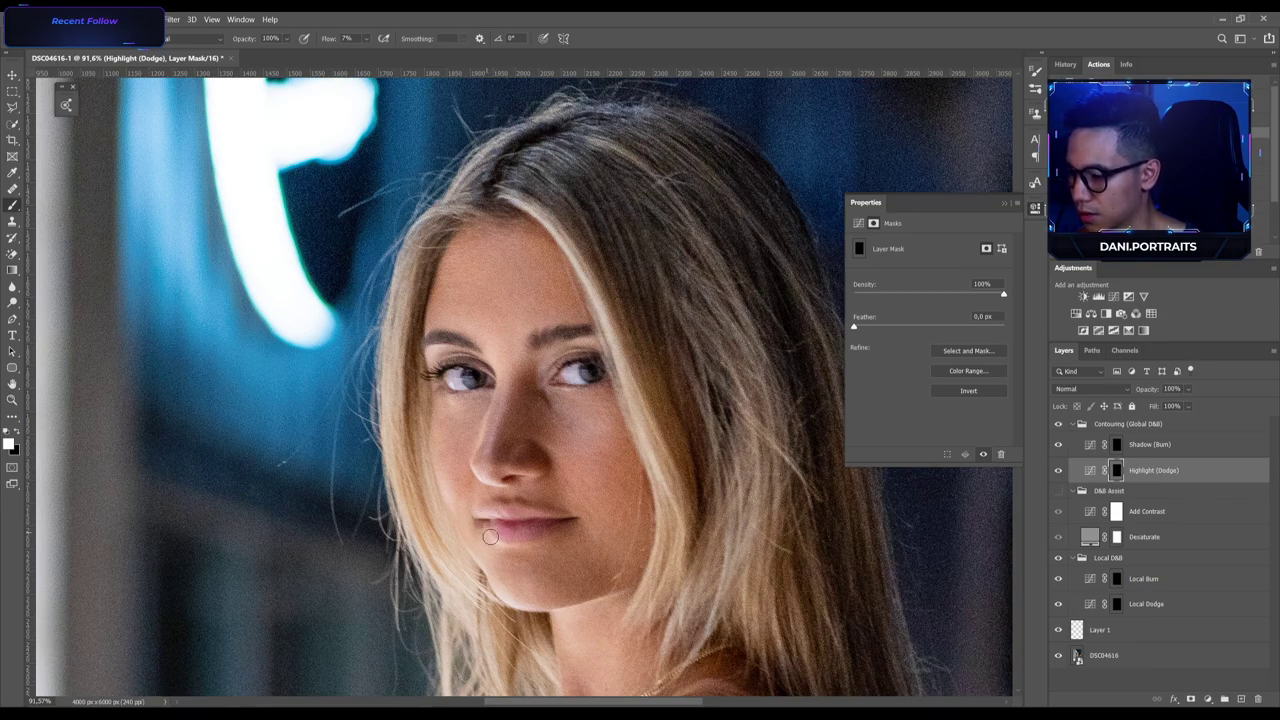
Brighten the highlight areas of the face on the Highlight (Dodge) mask, adapting the brush size to each area.
{"action": "key", "text": "bracketright"}
{"action": "key", "text": "bracketright"}
{"action": "key", "text": "bracketright"}
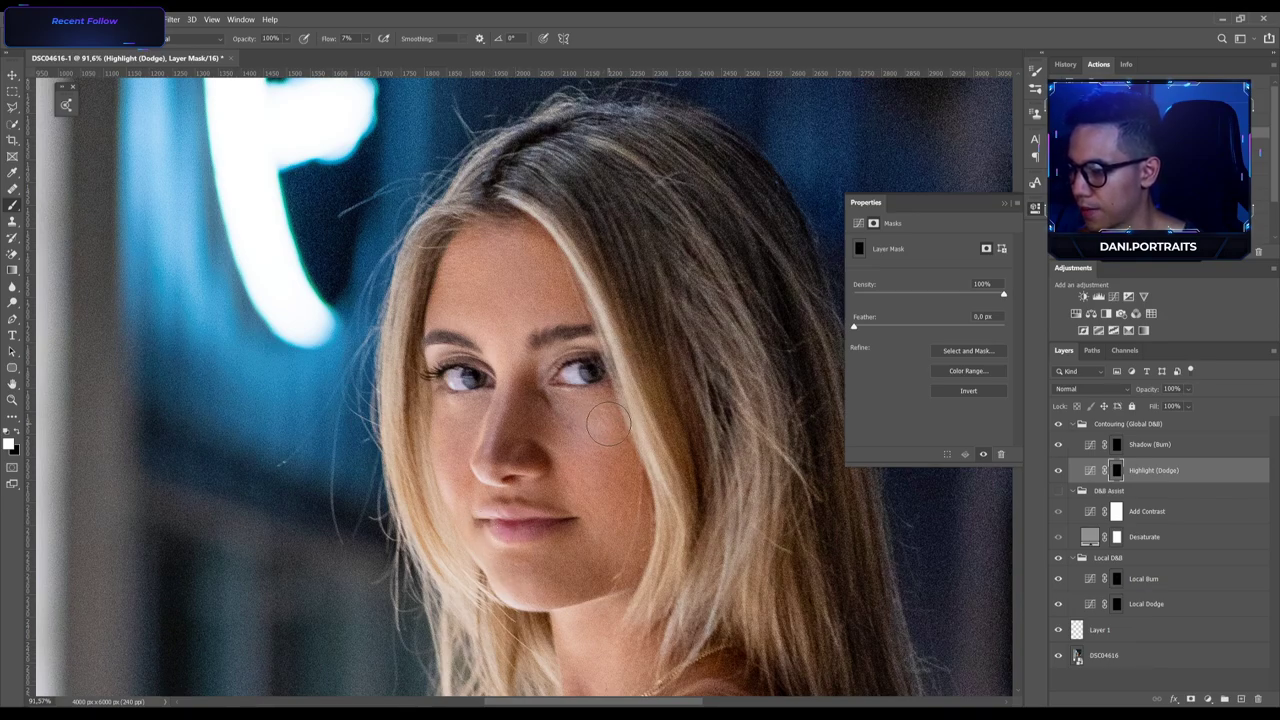
{"action": "key", "text": "bracketright"}
{"action": "key", "text": "bracketleft"}
{"action": "key", "text": "bracketleft"}
{"action": "key", "text": "bracketleft"}
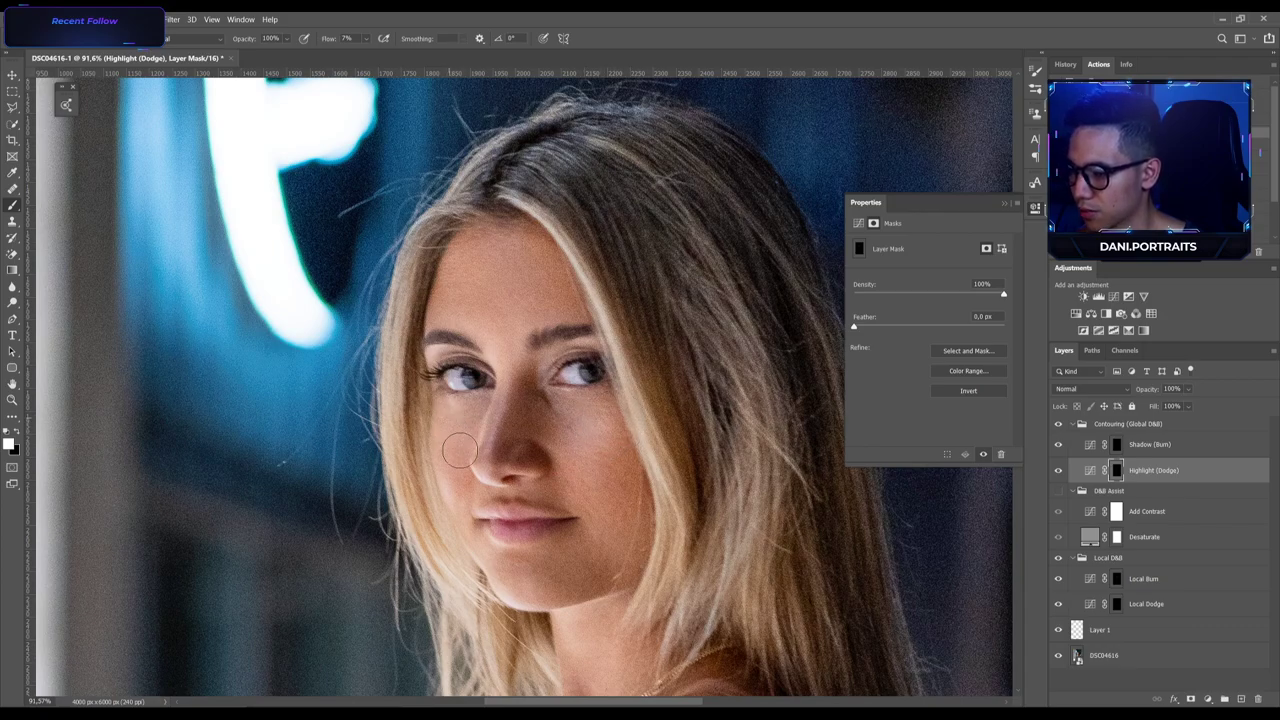
{"action": "scroll", "coordinate": [523, 260], "scroll_direction": "down", "scroll_amount": 1}
{"action": "scroll", "coordinate": [523, 260], "scroll_direction": "down", "scroll_amount": 2}
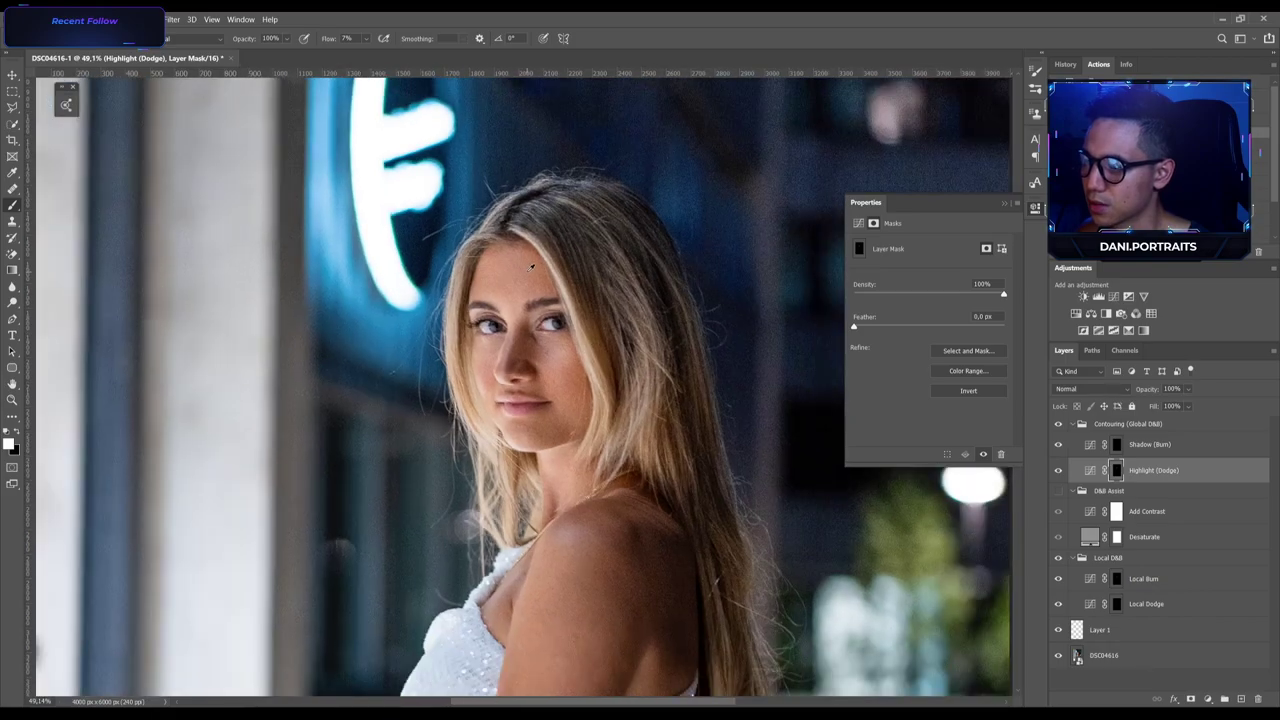
{"action": "scroll", "coordinate": [528, 290], "scroll_direction": "up", "scroll_amount": 1}
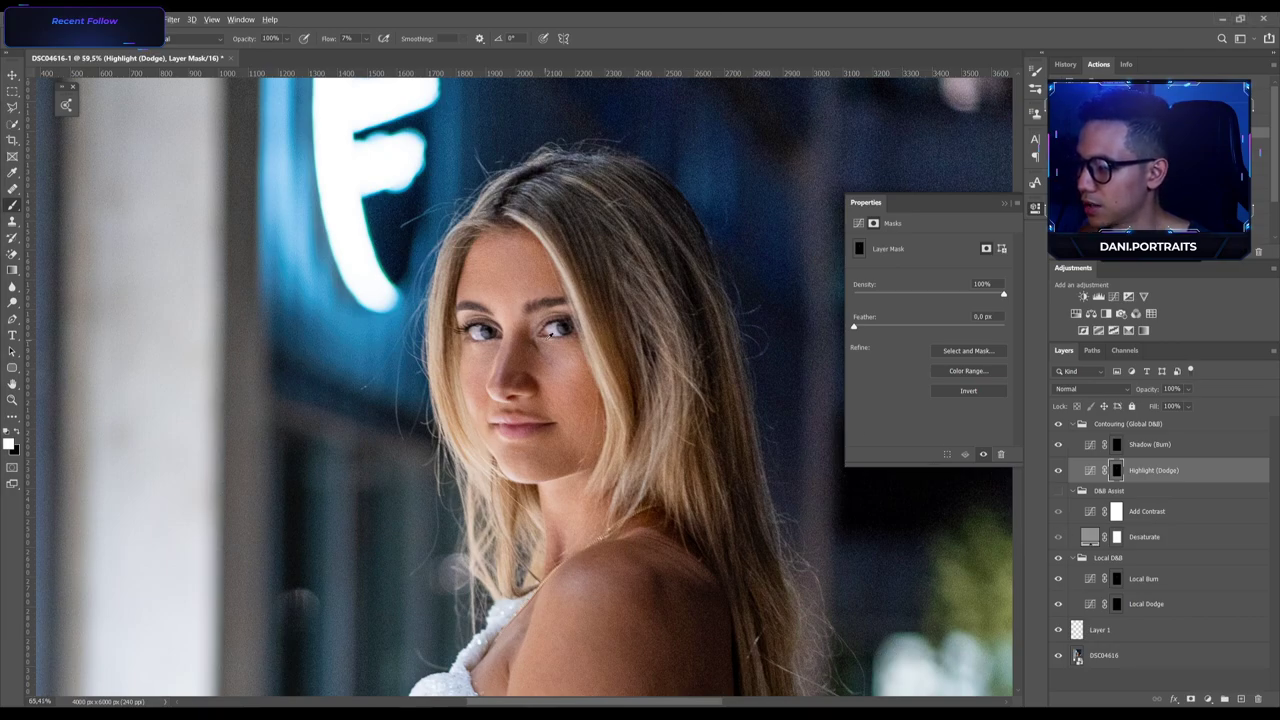
Check the contoured face in black and white by briefly showing the D&B Assist group.
{"action": "scroll", "coordinate": [545, 345], "scroll_direction": "up", "scroll_amount": 2}
{"action": "left_click", "coordinate": [1058, 491]}
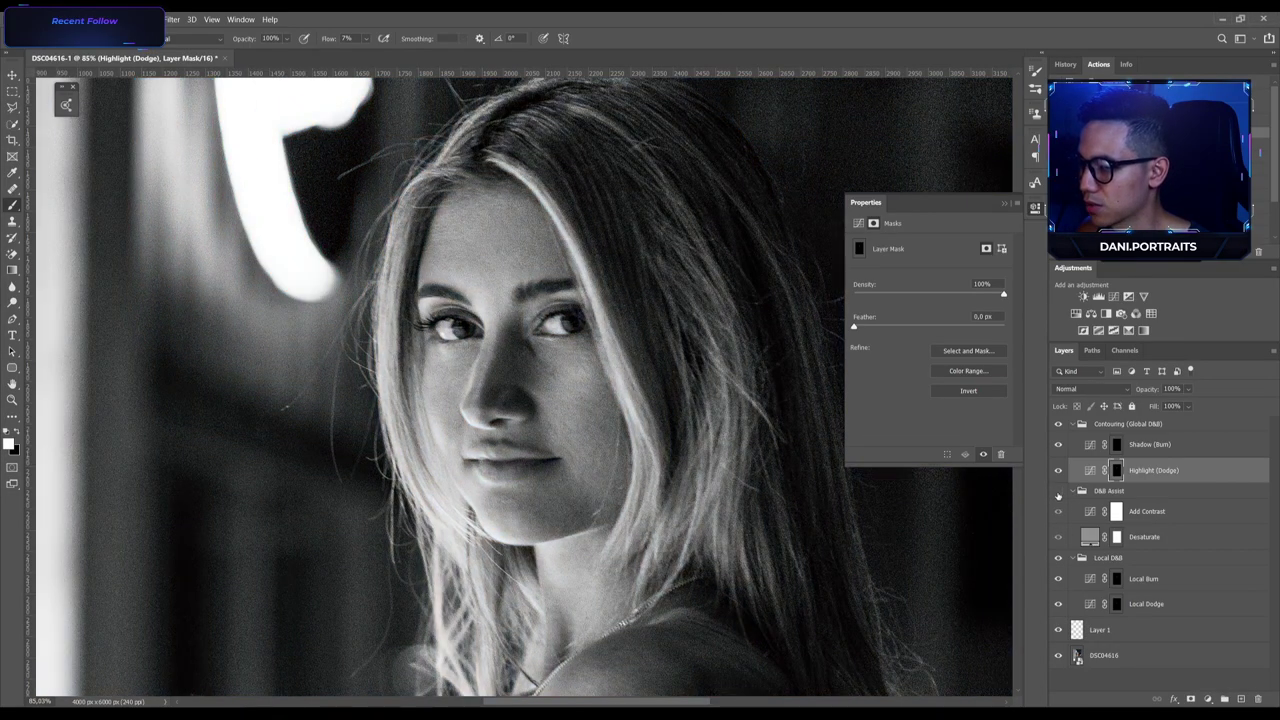
{"action": "left_click", "coordinate": [1058, 491]}
Retouch the skin beside the nose bridge, below the inner eye corner, with the Healing Brush on Layer 1.
{"action": "scroll", "coordinate": [516, 328], "scroll_direction": "up", "scroll_amount": 2}
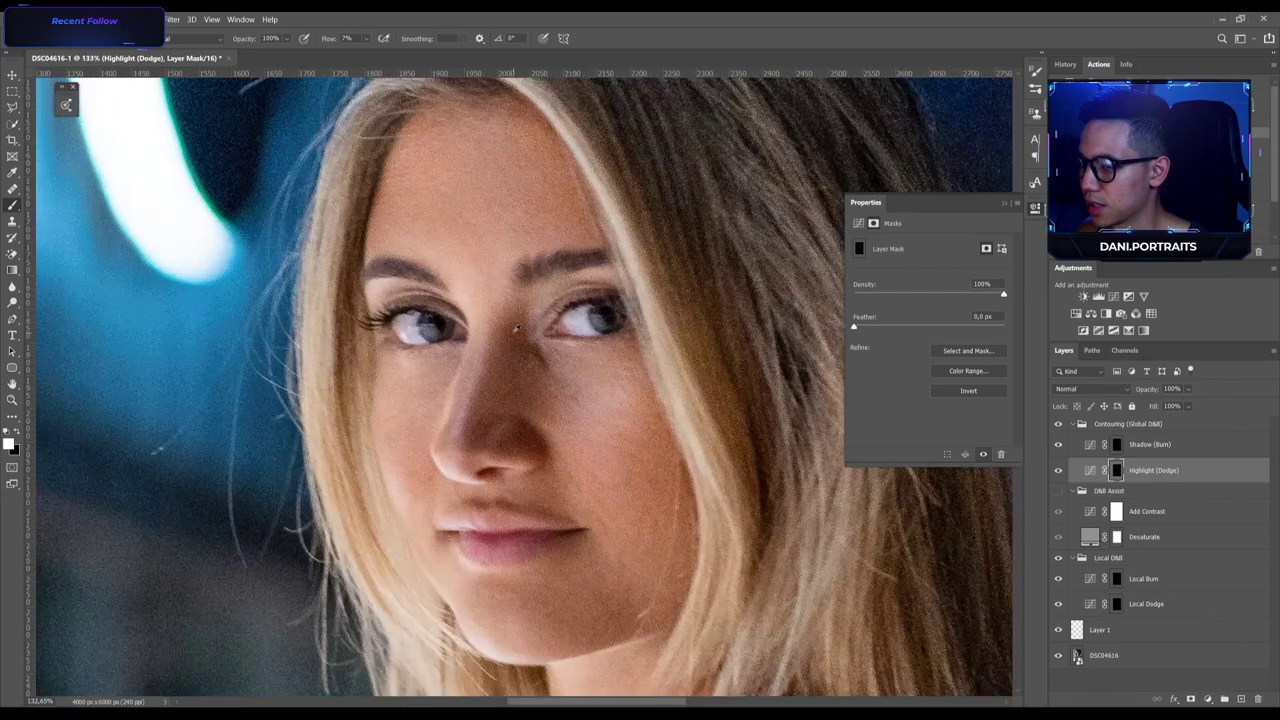
{"action": "left_click", "coordinate": [1095, 630]}
{"action": "key", "text": "s"}
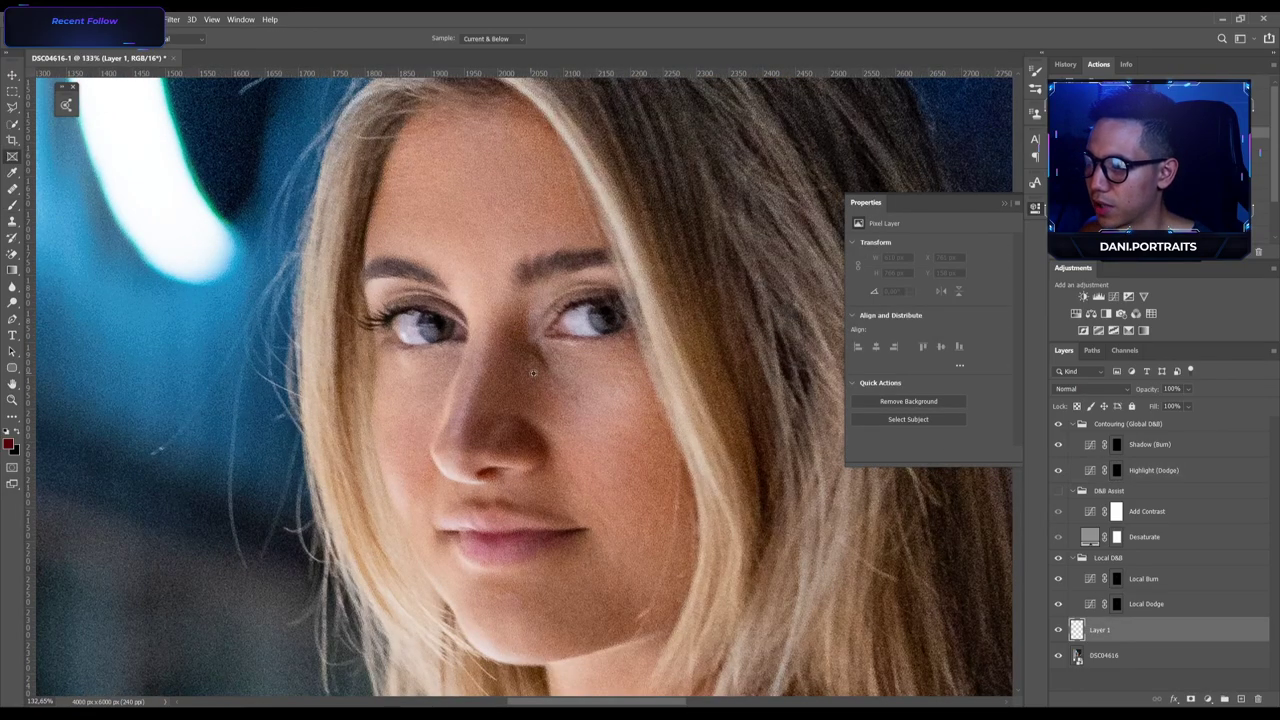
{"action": "scroll", "coordinate": [516, 364], "scroll_direction": "up", "scroll_amount": 2}
{"action": "left_click", "coordinate": [516, 364], "text": "alt"}
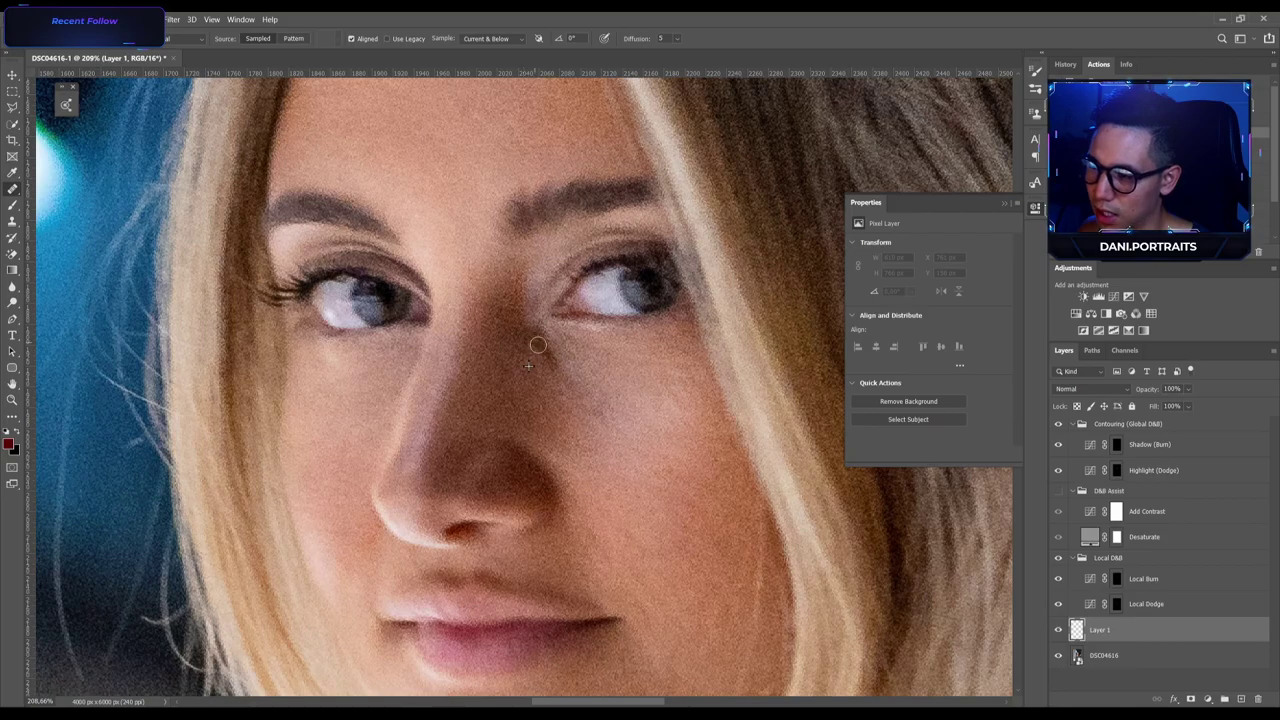
{"action": "left_click", "coordinate": [544, 360]}
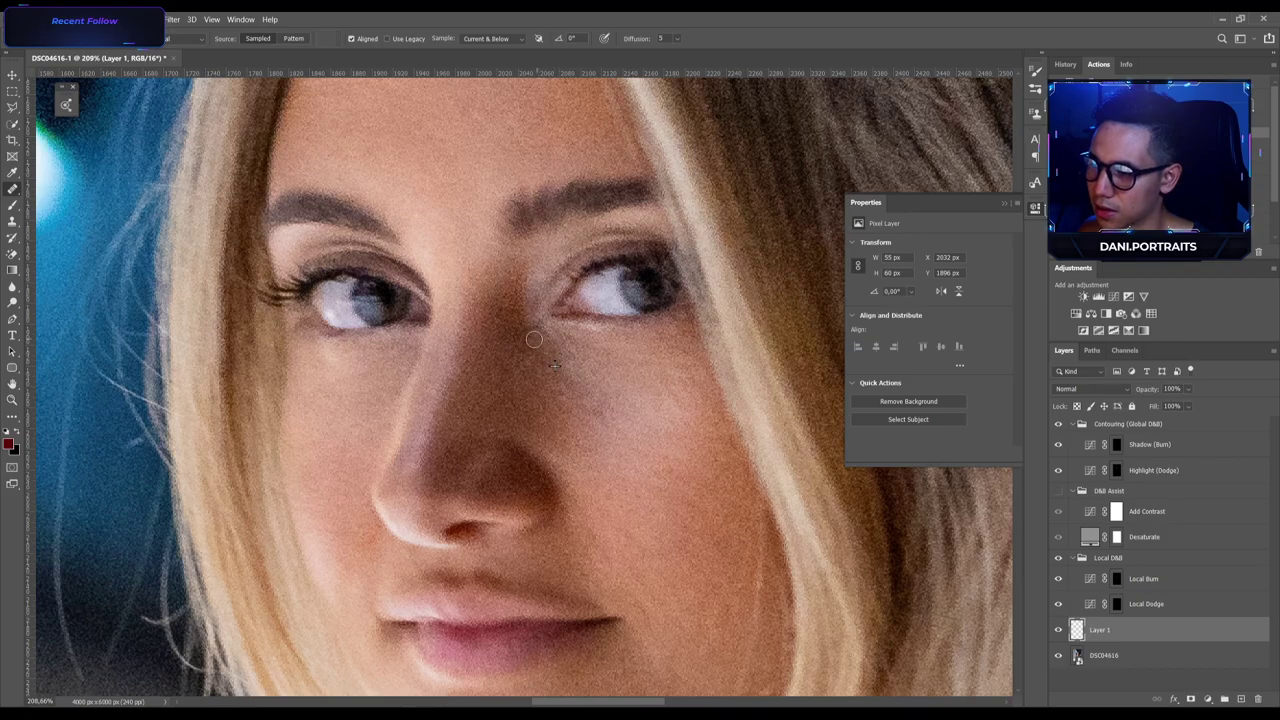
{"action": "scroll", "coordinate": [511, 380], "scroll_direction": "down", "scroll_amount": 3}
{"action": "scroll", "coordinate": [508, 340], "scroll_direction": "up", "scroll_amount": 2}
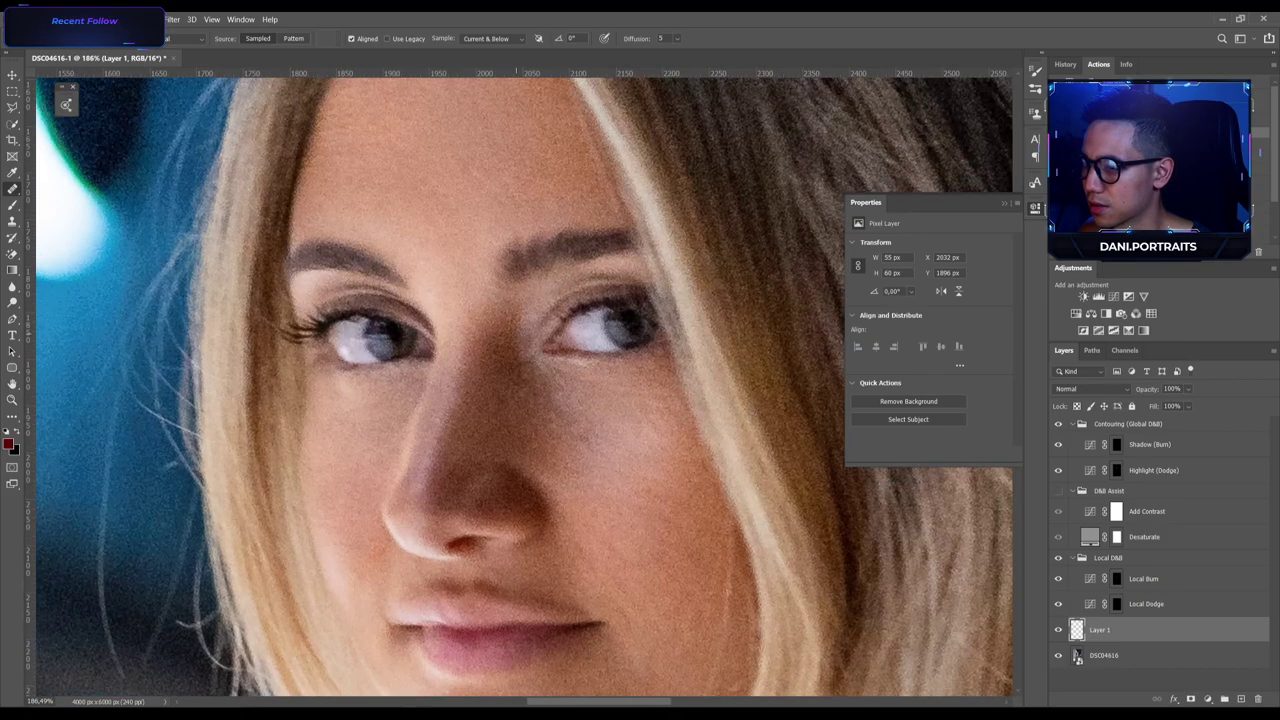
{"action": "scroll", "coordinate": [493, 399], "scroll_direction": "up", "scroll_amount": 1}
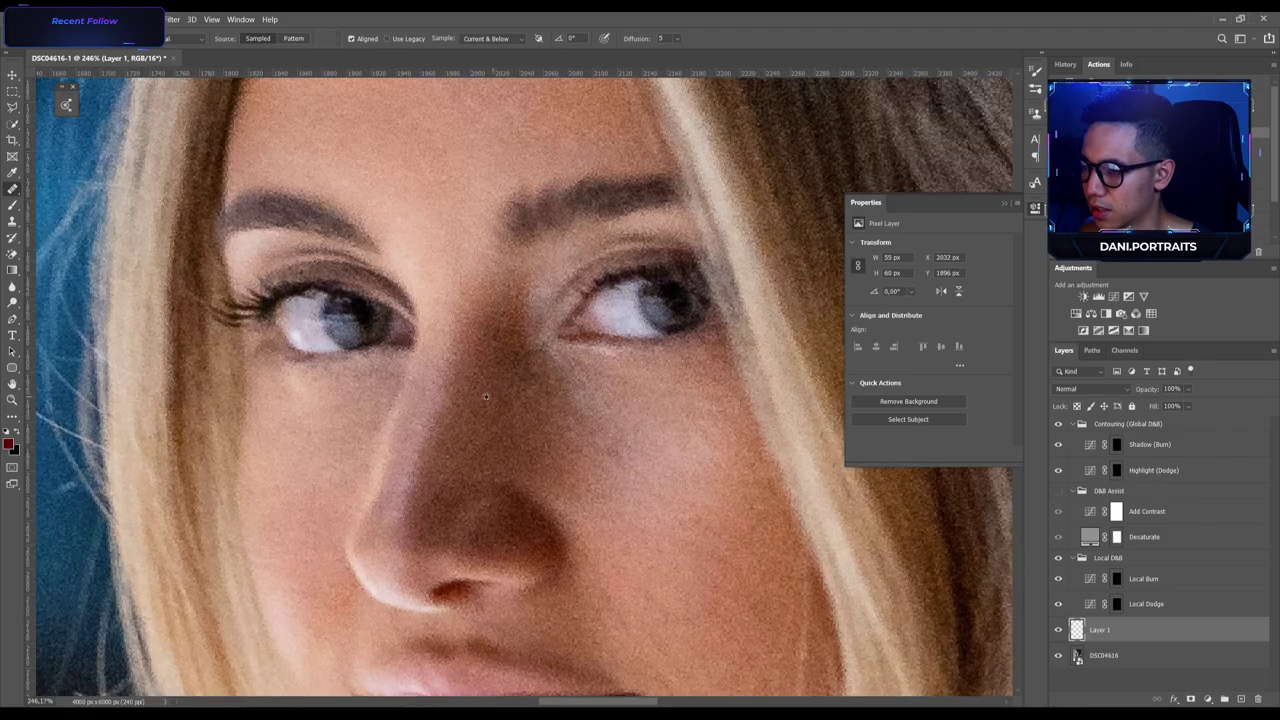
Heal another patch of skin along the nose bridge on Layer 1.
{"action": "left_click_drag", "start_coordinate": [521, 382], "coordinate": [514, 352]}
{"action": "scroll", "coordinate": [540, 390], "scroll_direction": "down", "scroll_amount": 5}
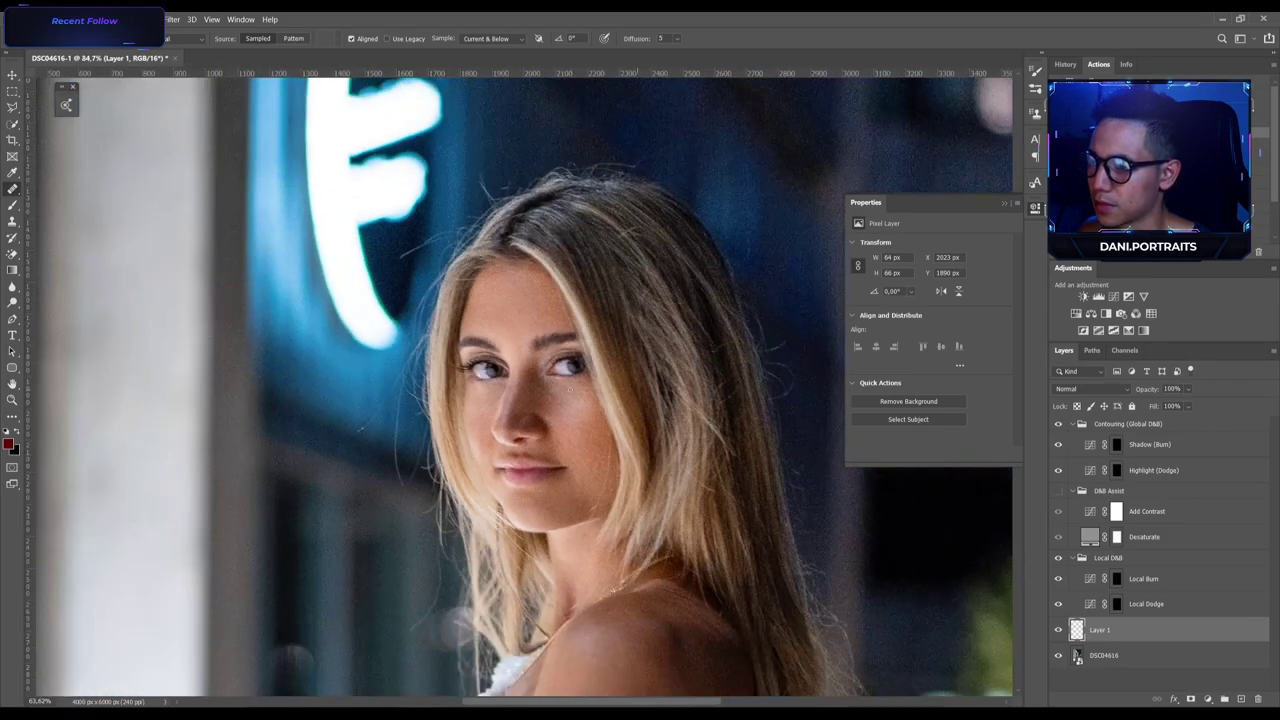
Target the Shadow (Burn) mask in the Contouring (Global D&B) group with the Brush tool.
{"action": "scroll", "coordinate": [558, 383], "scroll_direction": "up", "scroll_amount": 1}
{"action": "left_click", "coordinate": [1116, 444]}
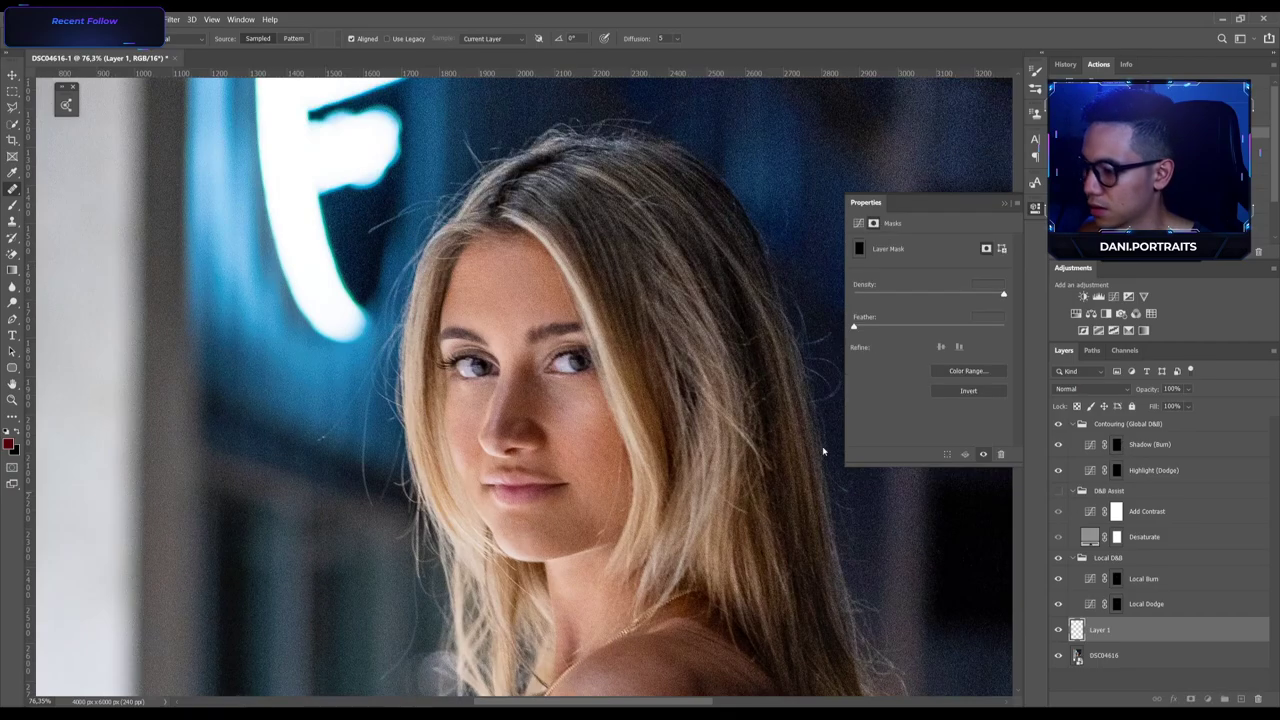
{"action": "scroll", "coordinate": [490, 270], "scroll_direction": "up", "scroll_amount": 1}
{"action": "key", "text": "b"}
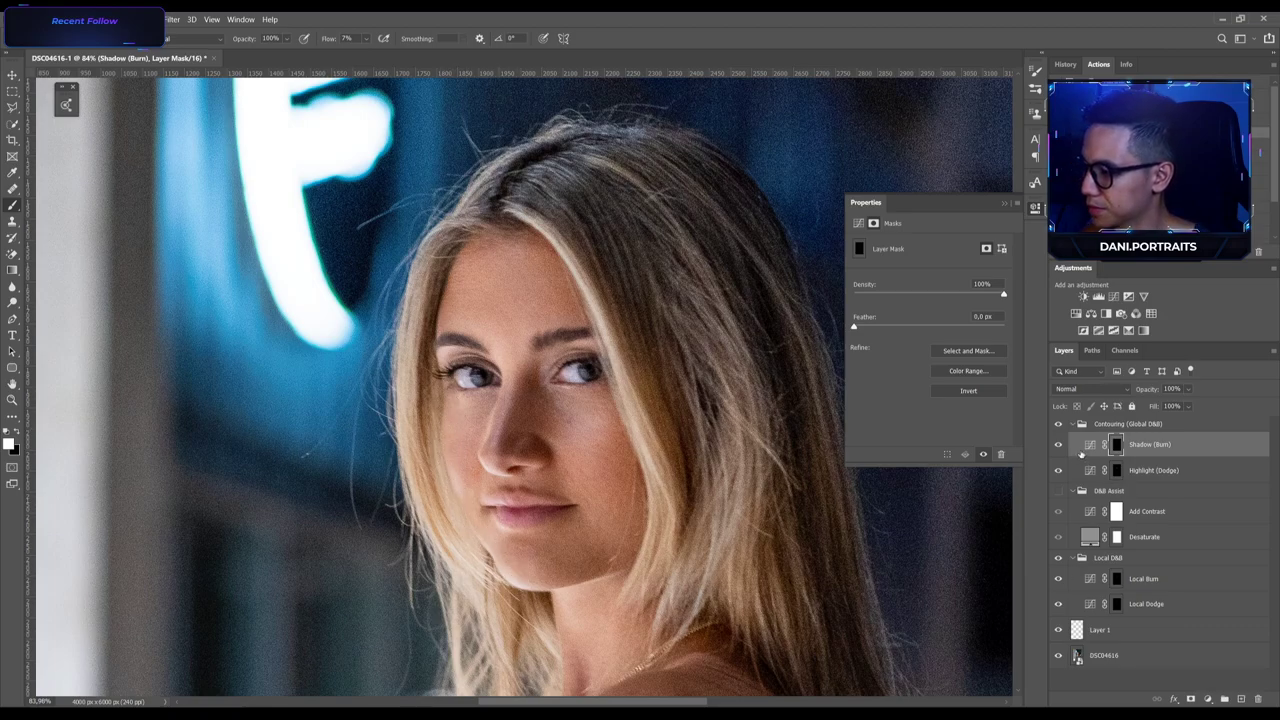
Compare the portrait with and without the Contouring group, and inspect the Shadow (Burn) mask on its own.
{"action": "left_click", "coordinate": [1058, 424]}
{"action": "left_click", "coordinate": [1058, 424]}
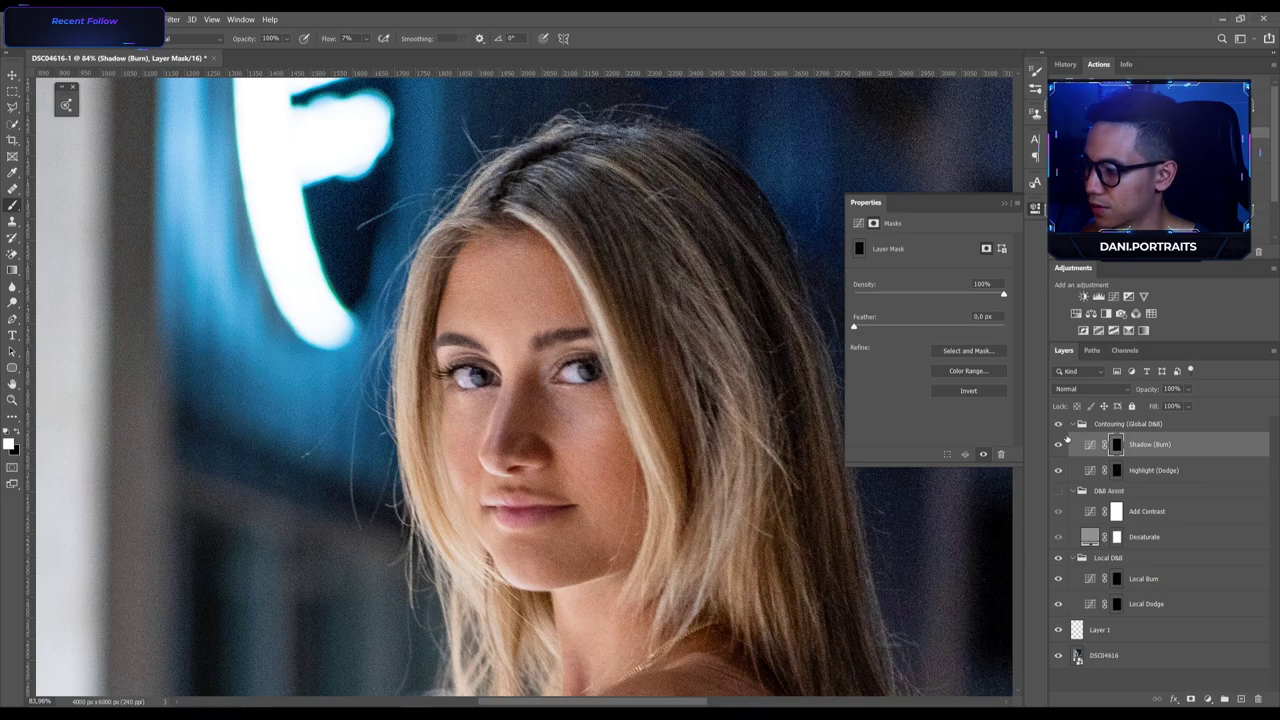
{"action": "left_click", "coordinate": [1116, 444], "text": "alt"}
{"action": "left_click", "coordinate": [1116, 444], "text": "alt"}
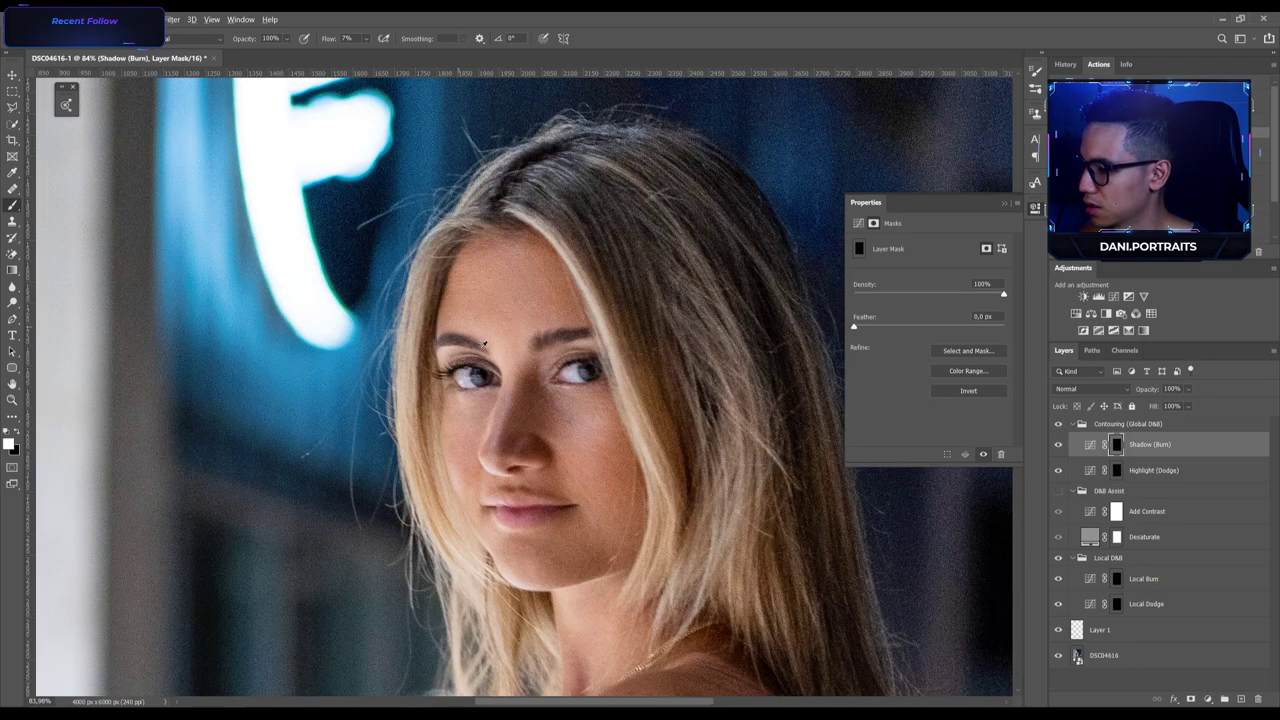
{"action": "scroll", "coordinate": [480, 354], "scroll_direction": "down", "scroll_amount": 2}
{"action": "key", "text": "ctrl+0"}
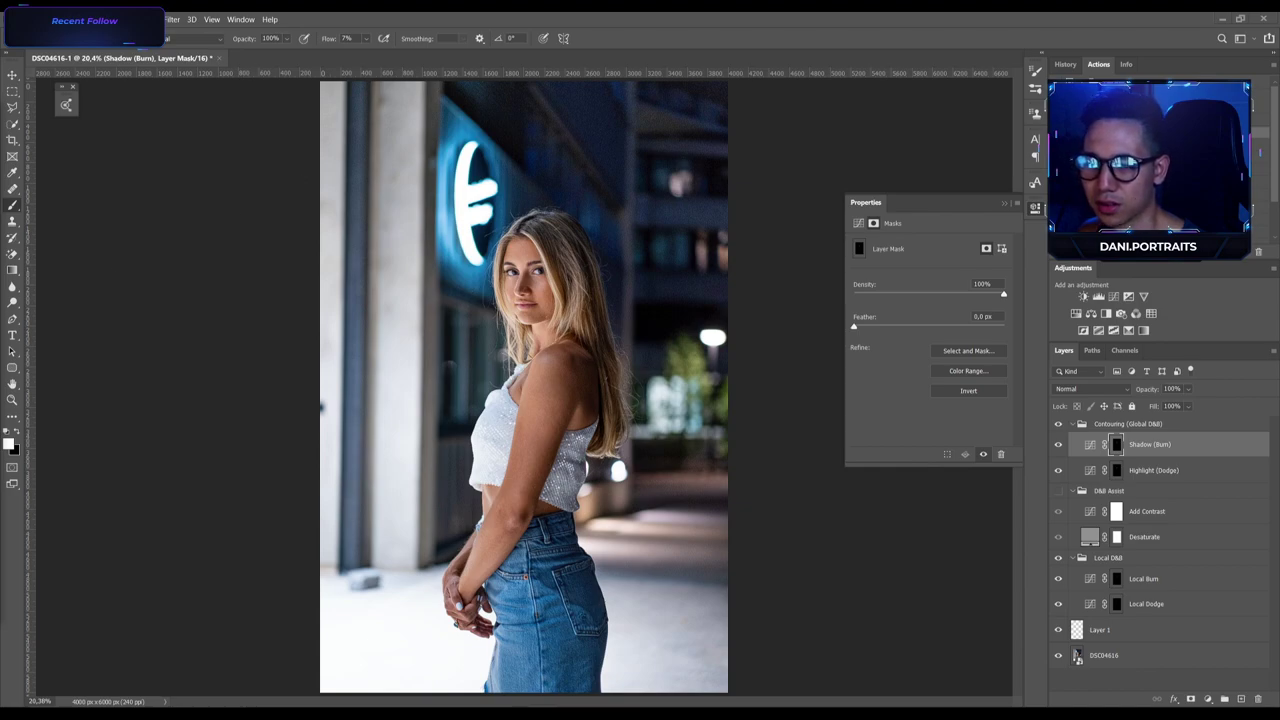
Set the brush flow to 10% for work on the Highlight (Dodge) mask, and retarget the Shadow (Burn) mask.
{"action": "scroll", "coordinate": [500, 260], "scroll_direction": "up", "scroll_amount": 3}
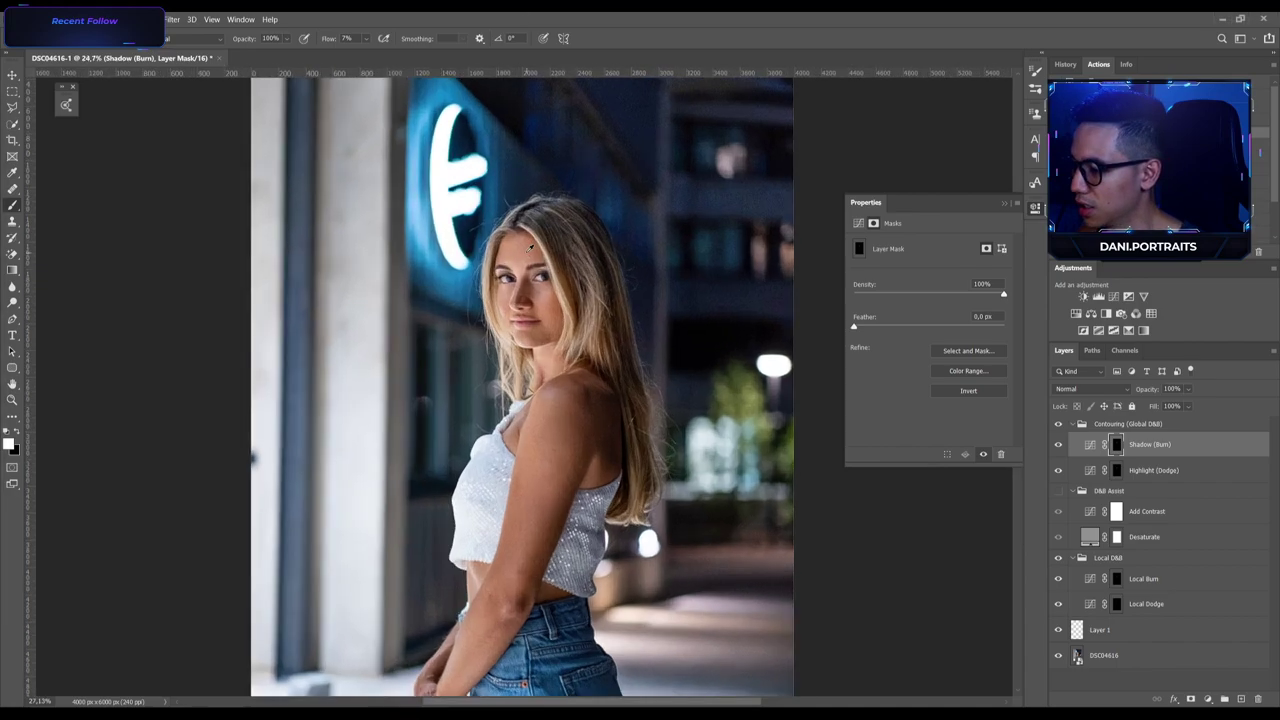
{"action": "left_click", "coordinate": [1116, 472]}
{"action": "scroll", "coordinate": [610, 260], "scroll_direction": "up", "scroll_amount": 2}
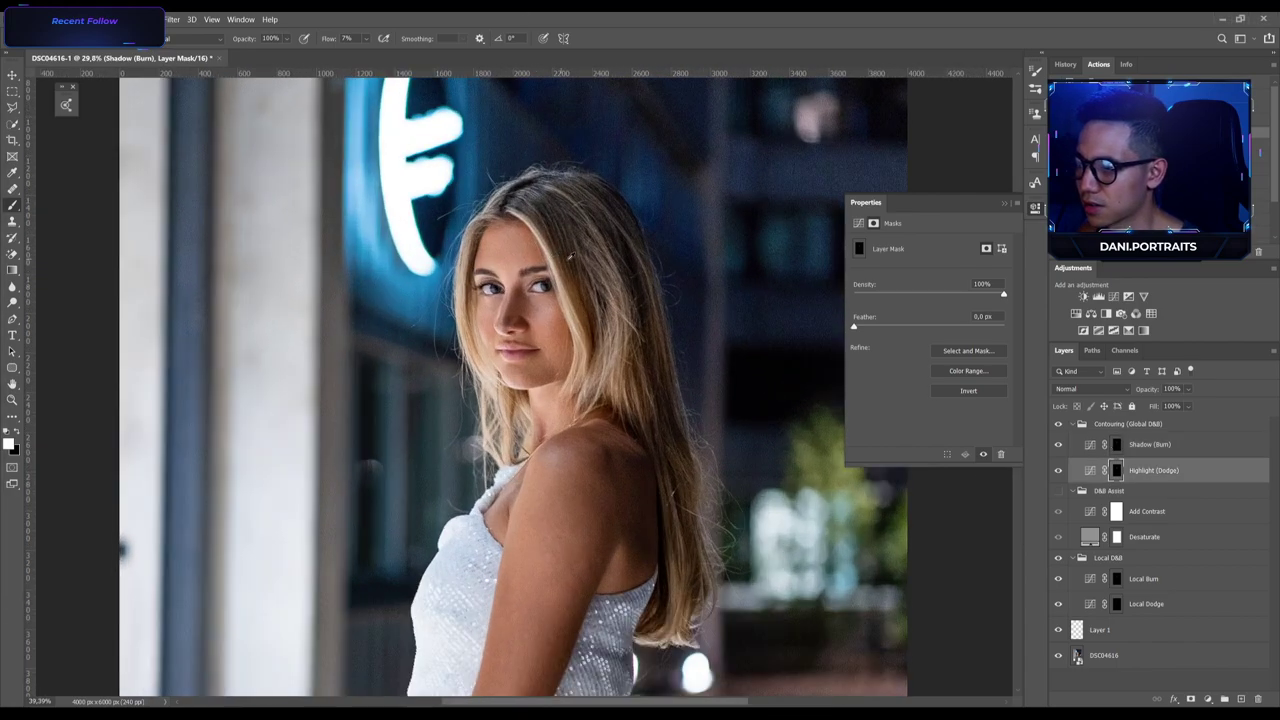
{"action": "left_click_drag", "start_coordinate": [330, 38], "coordinate": [333, 38]}
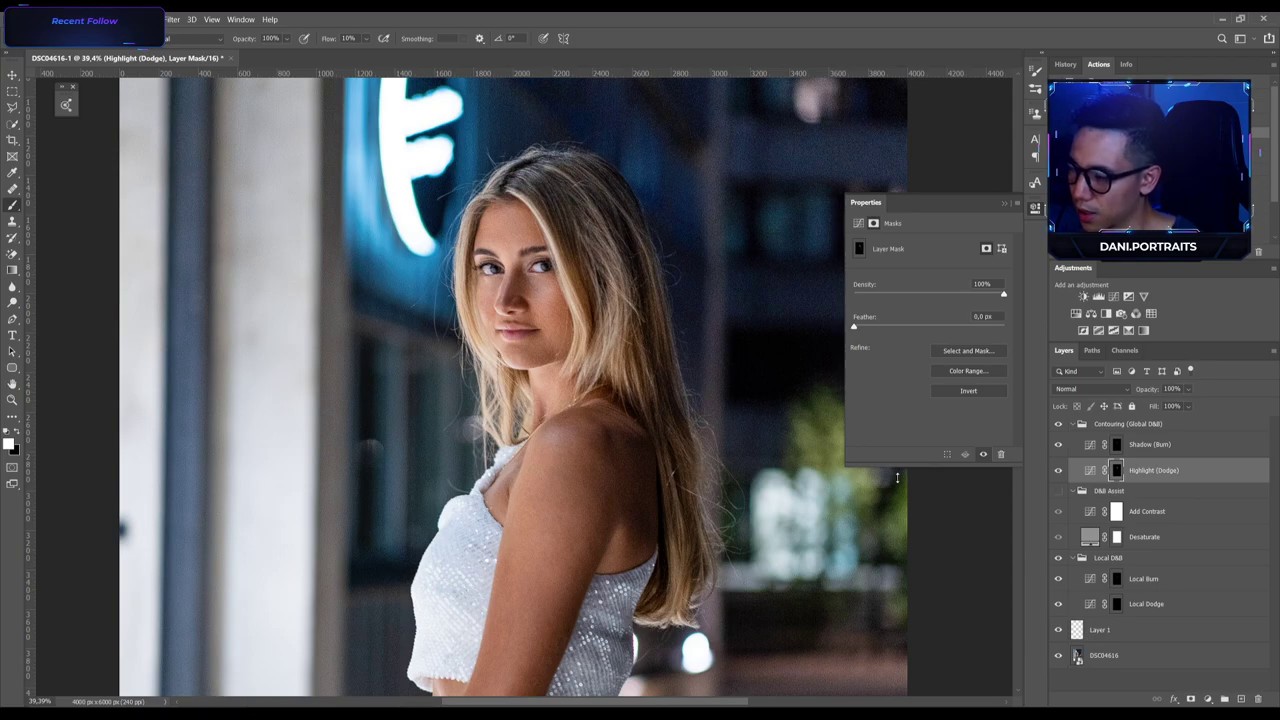
{"action": "left_click", "coordinate": [1117, 445]}
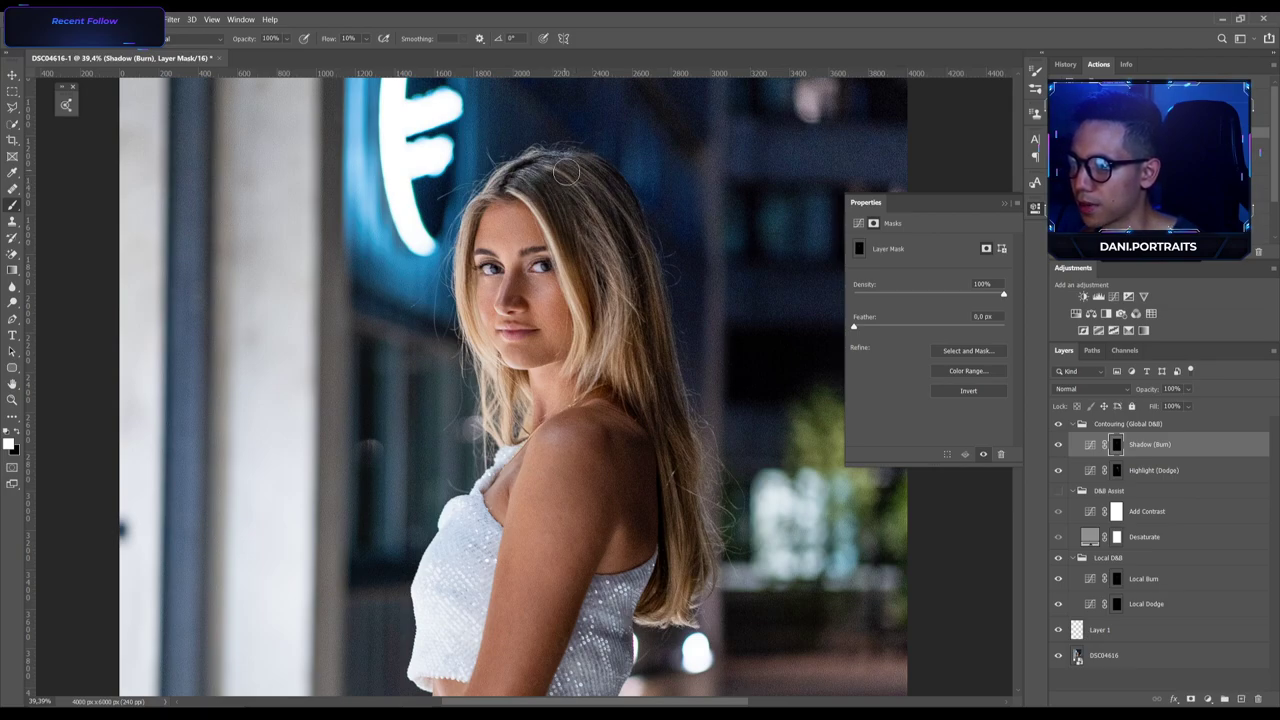
Group all retouching layers above the DSC04616 layer and name the group skin.
{"action": "left_click", "coordinate": [1072, 424]}
{"action": "left_click", "coordinate": [1098, 492], "text": "shift"}
{"action": "key", "text": "ctrl+g"}
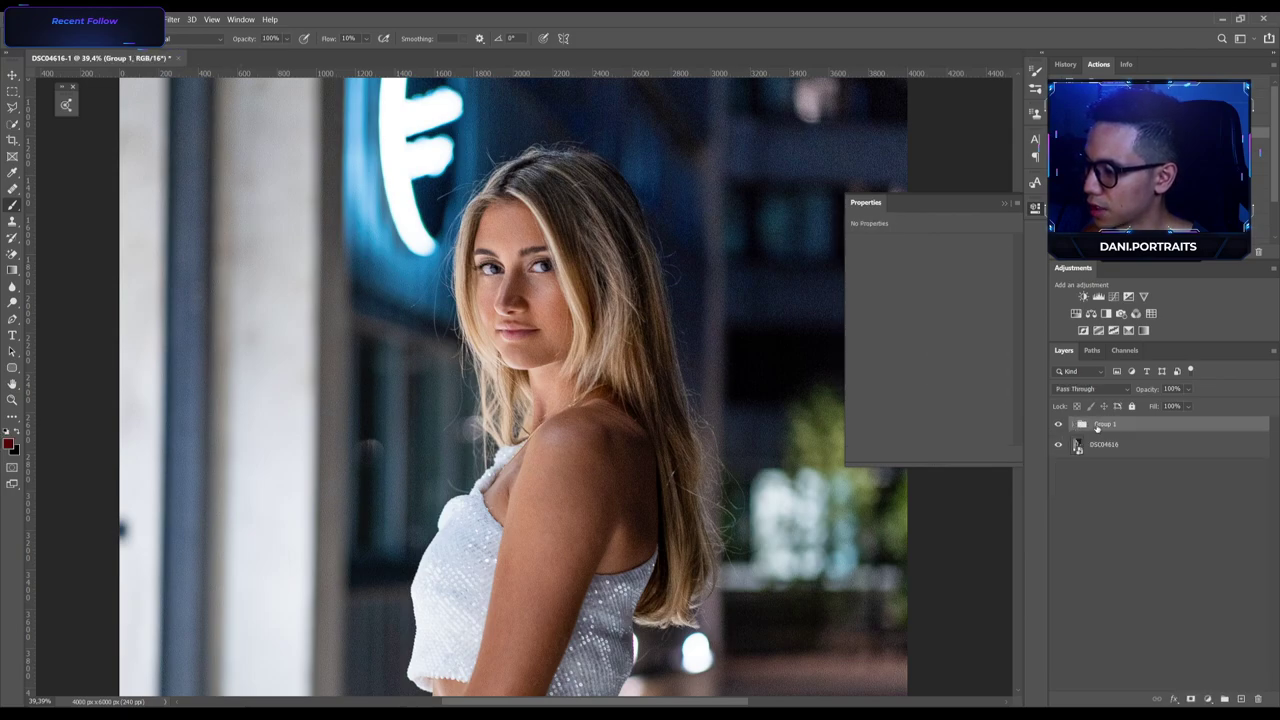
{"action": "double_click", "coordinate": [1102, 424]}
{"action": "type", "text": "skin"}
{"action": "key", "text": "Return"}
Compare the portrait with and without the skin group, checking the whole image.
{"action": "left_click", "coordinate": [1058, 425]}
{"action": "left_click", "coordinate": [1058, 425]}
{"action": "scroll", "coordinate": [597, 290], "scroll_direction": "down", "scroll_amount": 2}
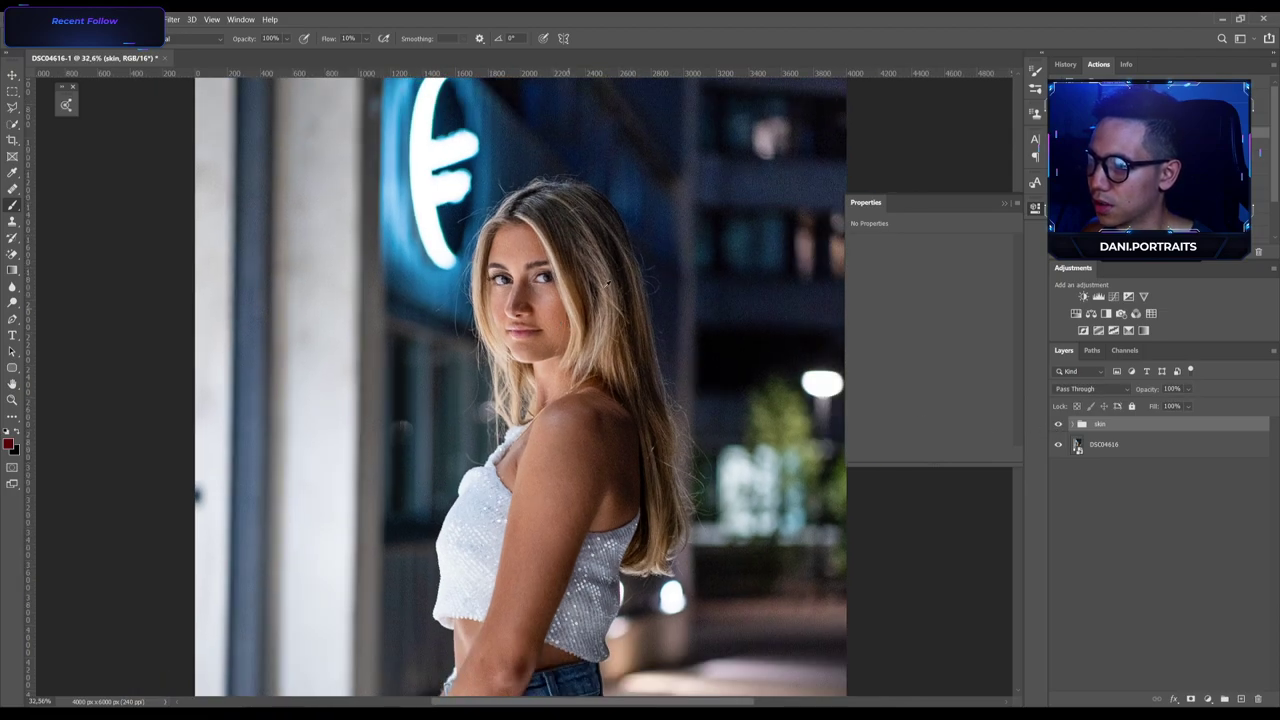
{"action": "scroll", "coordinate": [597, 291], "scroll_direction": "down", "scroll_amount": 4}
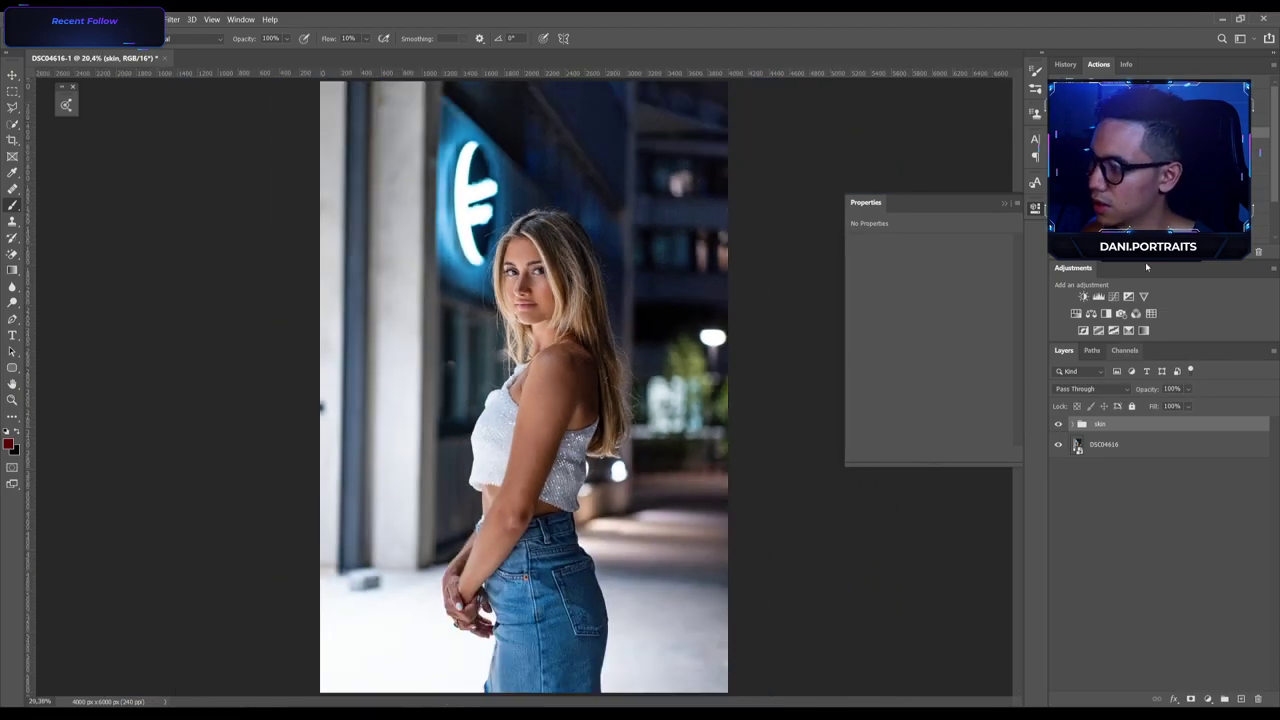
Run the action that adds the Tone & Color group plus Curves, Color Lookup and Hue/Saturation adjustment layers.
{"action": "key", "text": "F2"}
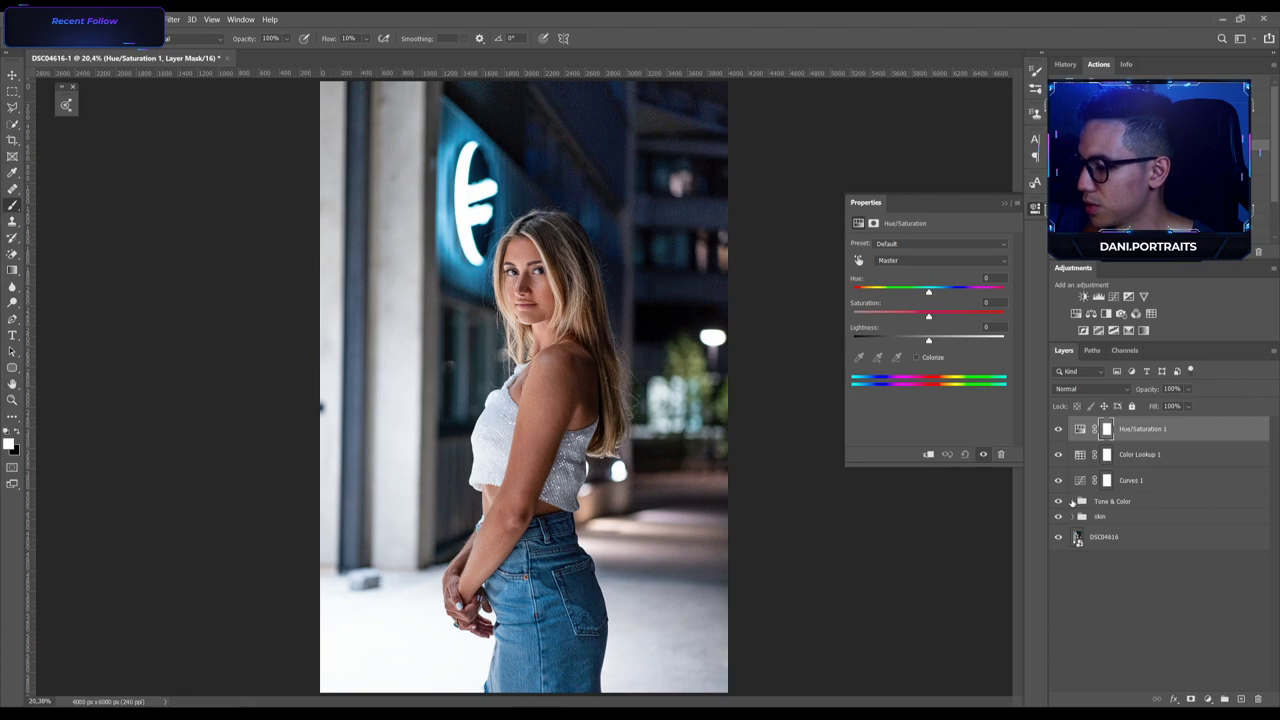
Examine the D&B Assist group inside skin, checking the image with Desaturate alone and with Add Contrast.
{"action": "left_click", "coordinate": [1073, 516]}
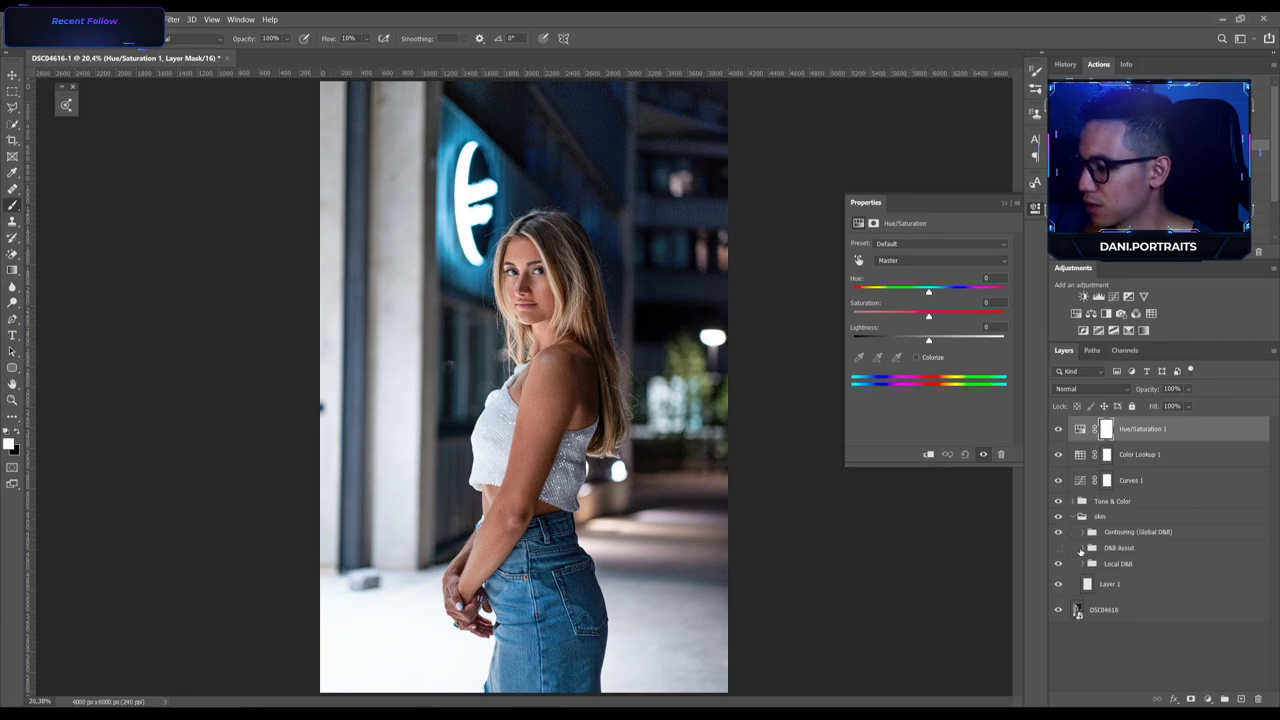
{"action": "left_click", "coordinate": [1083, 548]}
{"action": "left_click", "coordinate": [1093, 594]}
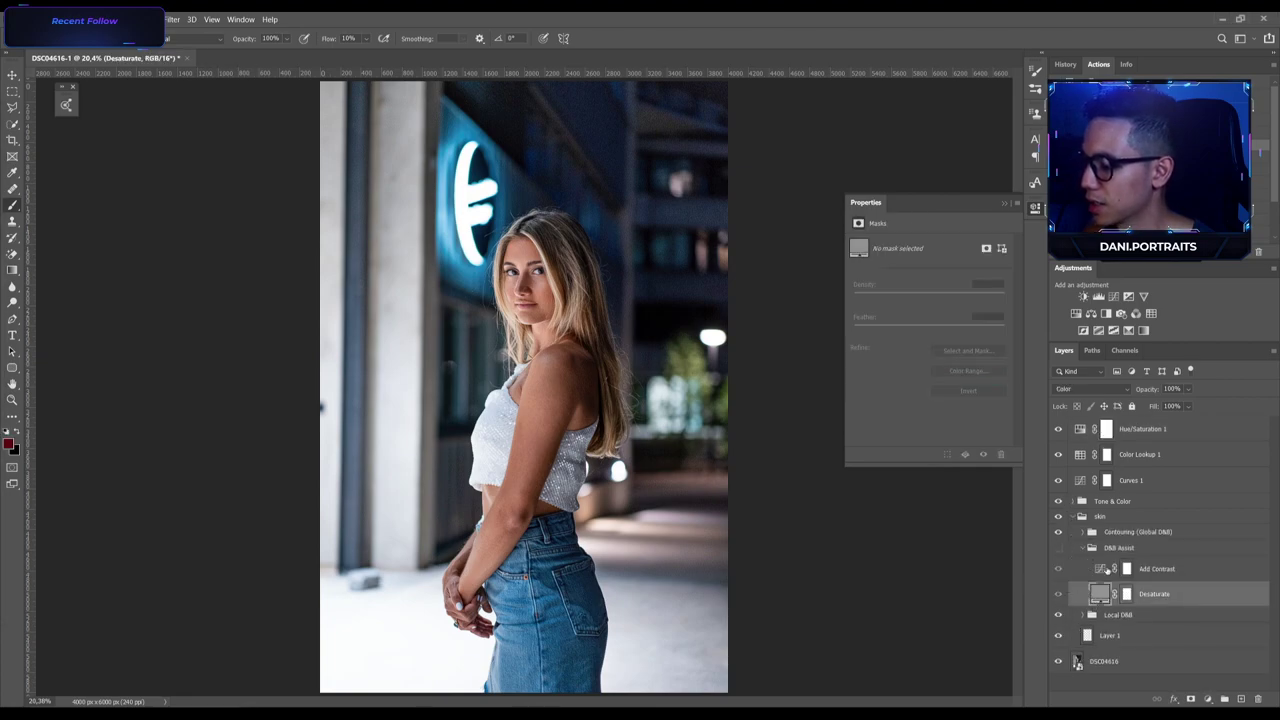
{"action": "left_click", "coordinate": [1058, 594]}
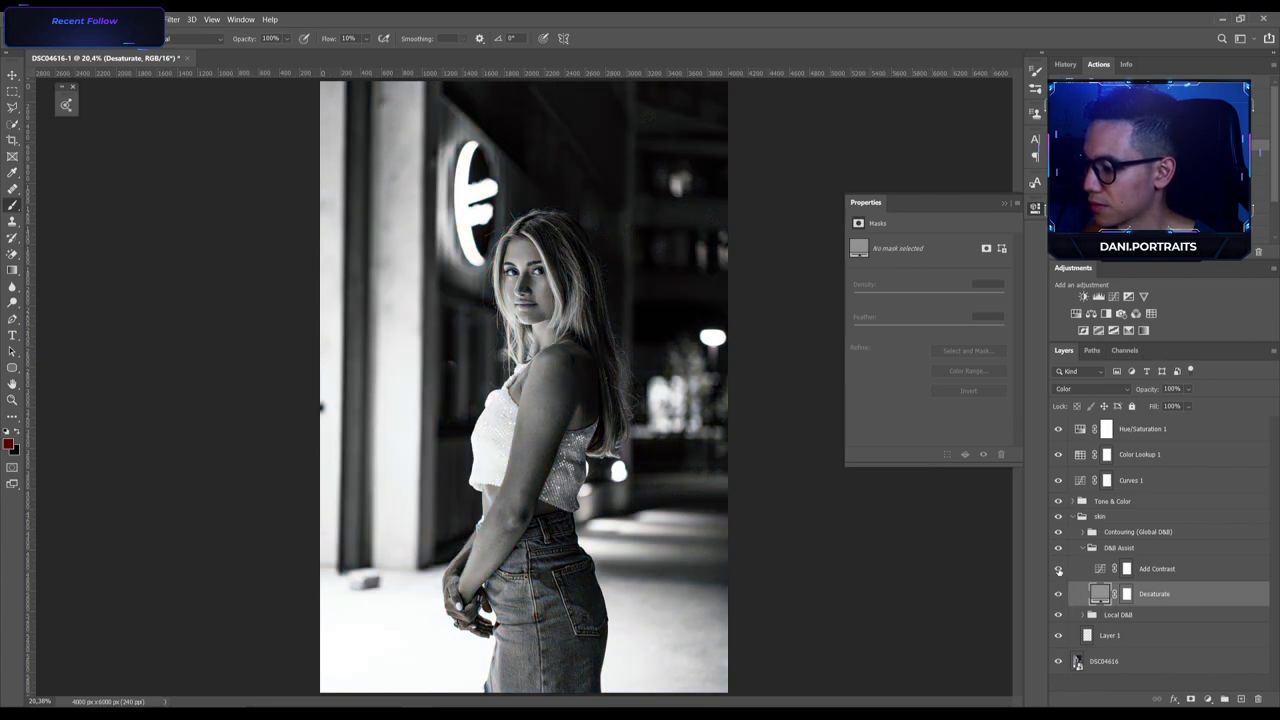
{"action": "left_click", "coordinate": [1058, 570]}
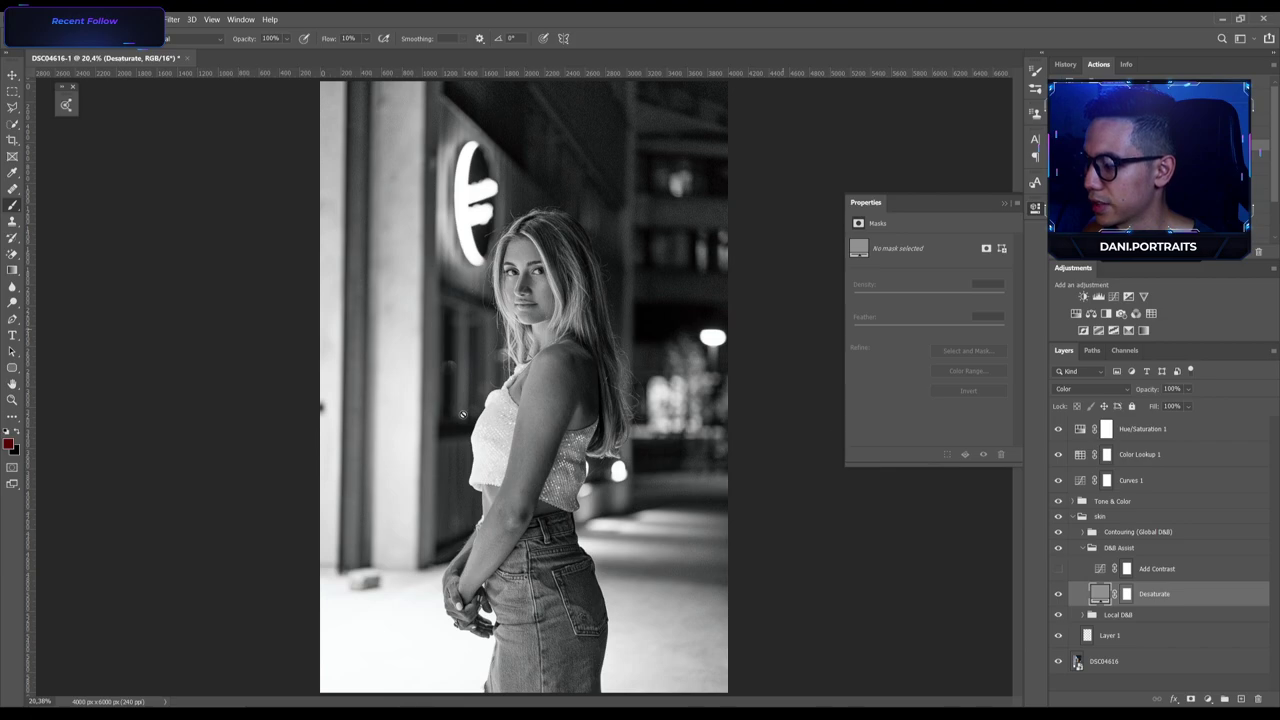
{"action": "left_click", "coordinate": [1058, 568]}
{"action": "left_click", "coordinate": [1058, 548]}
{"action": "left_click", "coordinate": [1131, 479]}
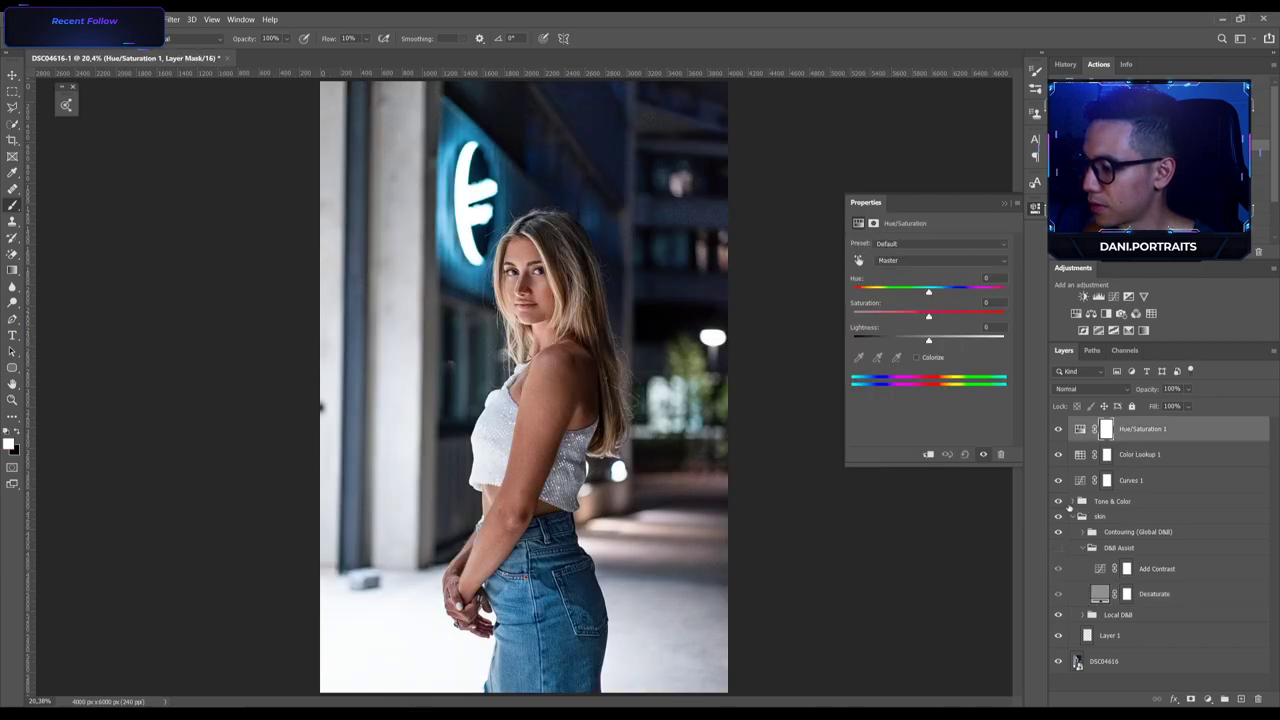
Darken the shadows and slightly lift the highlights on the Base Tone Curve using tones sampled in the image, and save the document.
{"action": "left_click", "coordinate": [1074, 501]}
{"action": "left_click", "coordinate": [1087, 538]}
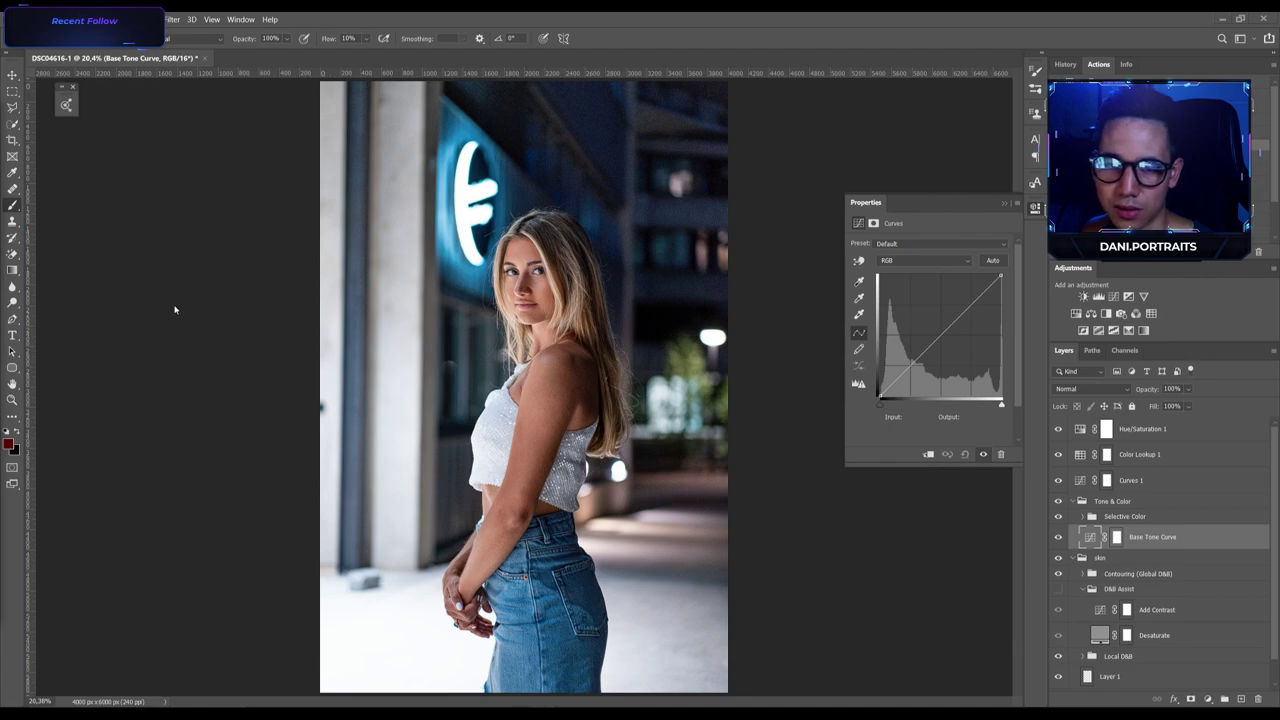
{"action": "scroll", "coordinate": [505, 268], "scroll_direction": "up", "scroll_amount": 3}
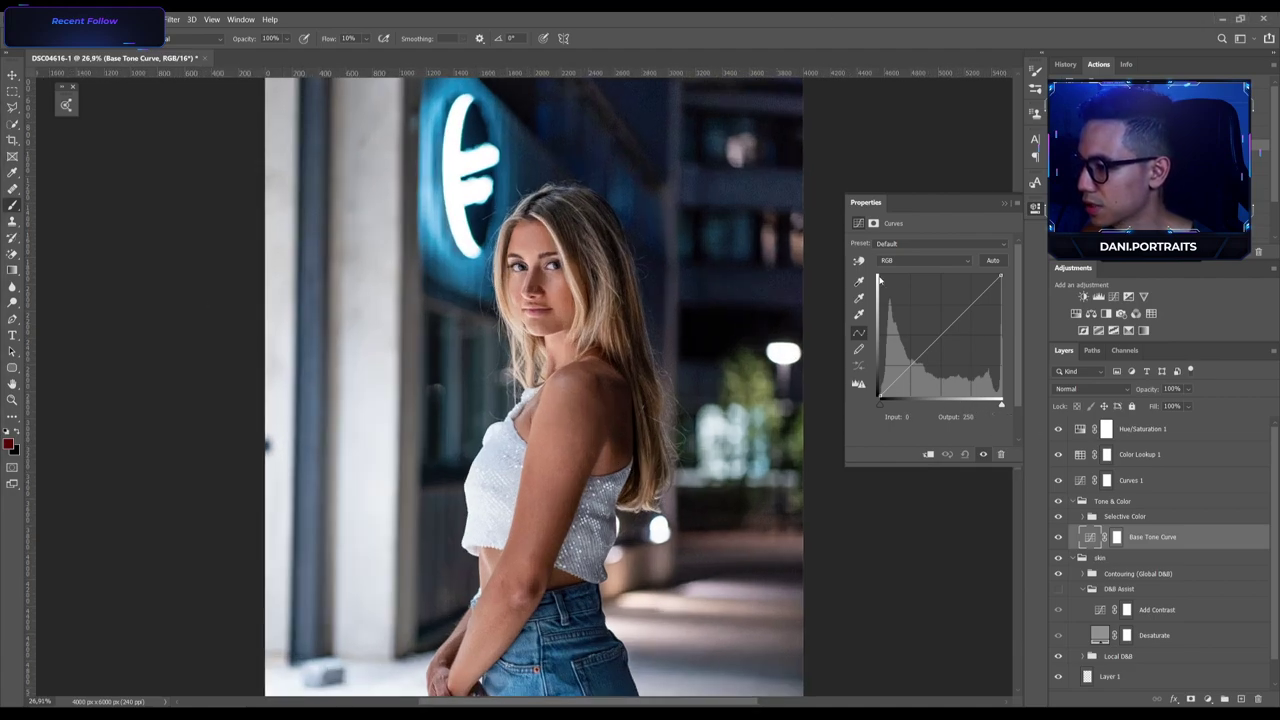
{"action": "scroll", "coordinate": [500, 302], "scroll_direction": "up", "scroll_amount": 4}
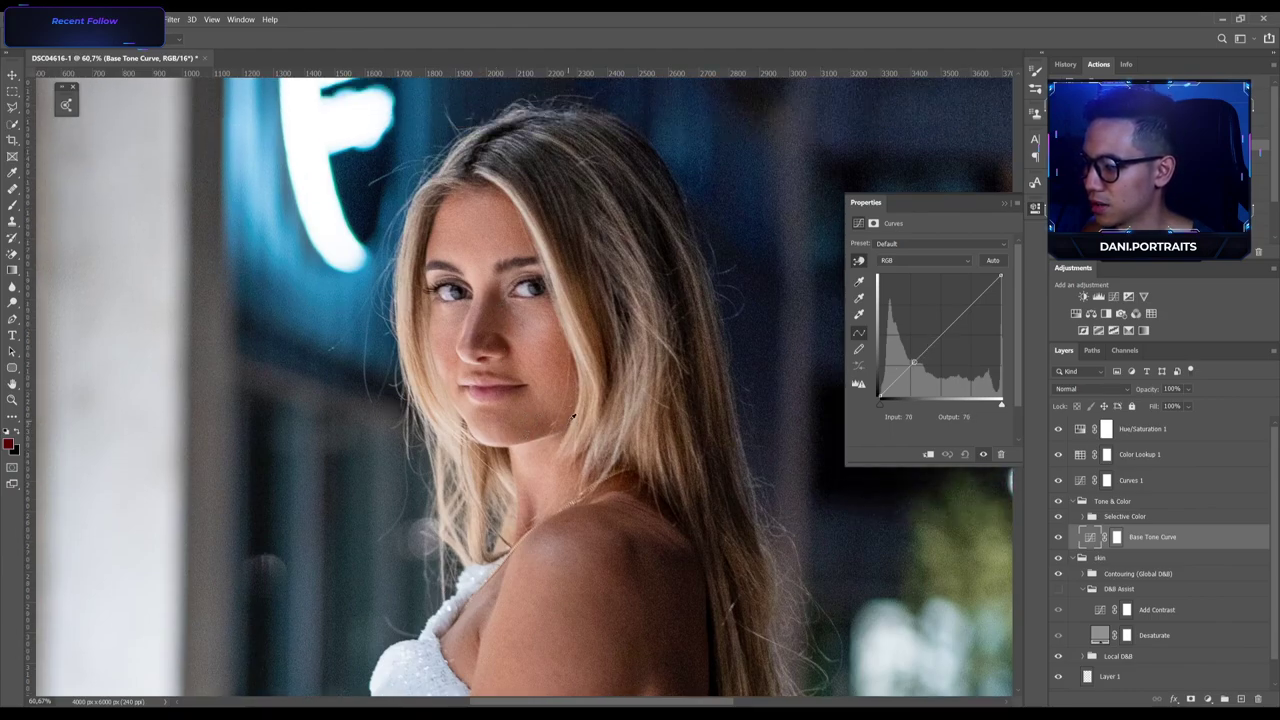
{"action": "left_click_drag", "start_coordinate": [577, 357], "coordinate": [577, 368]}
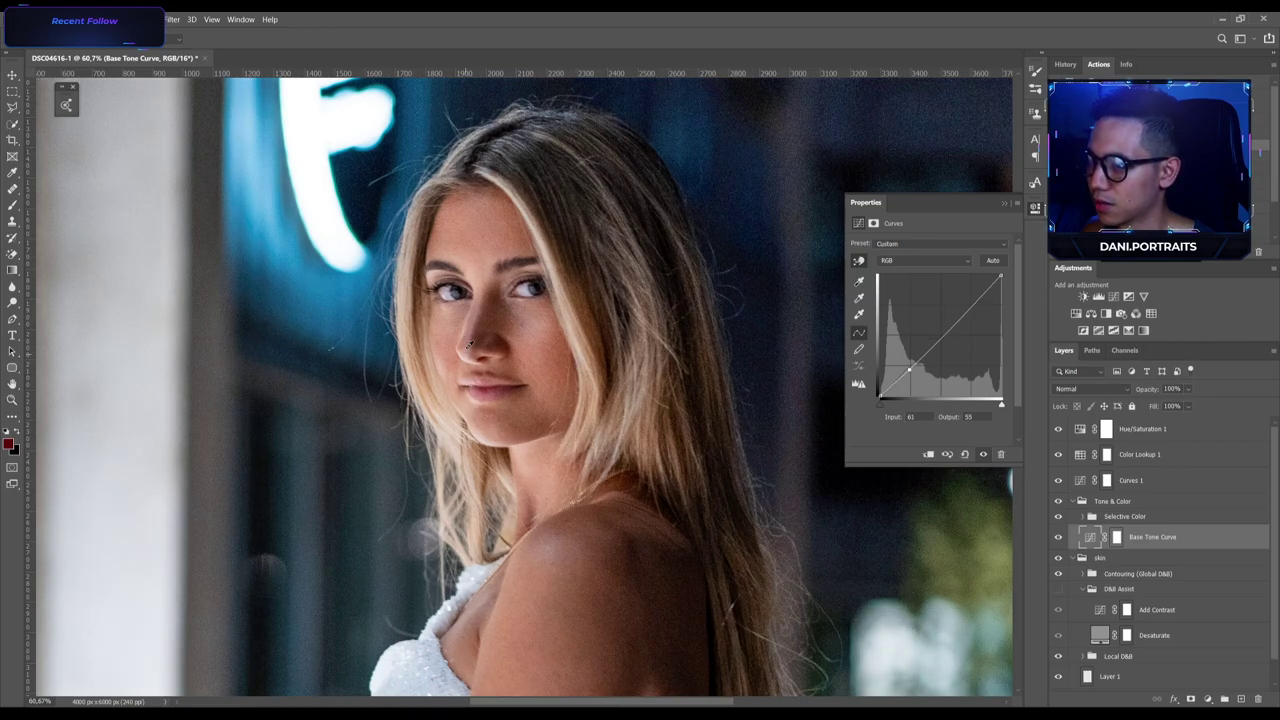
{"action": "left_click_drag", "start_coordinate": [468, 355], "coordinate": [467, 352]}
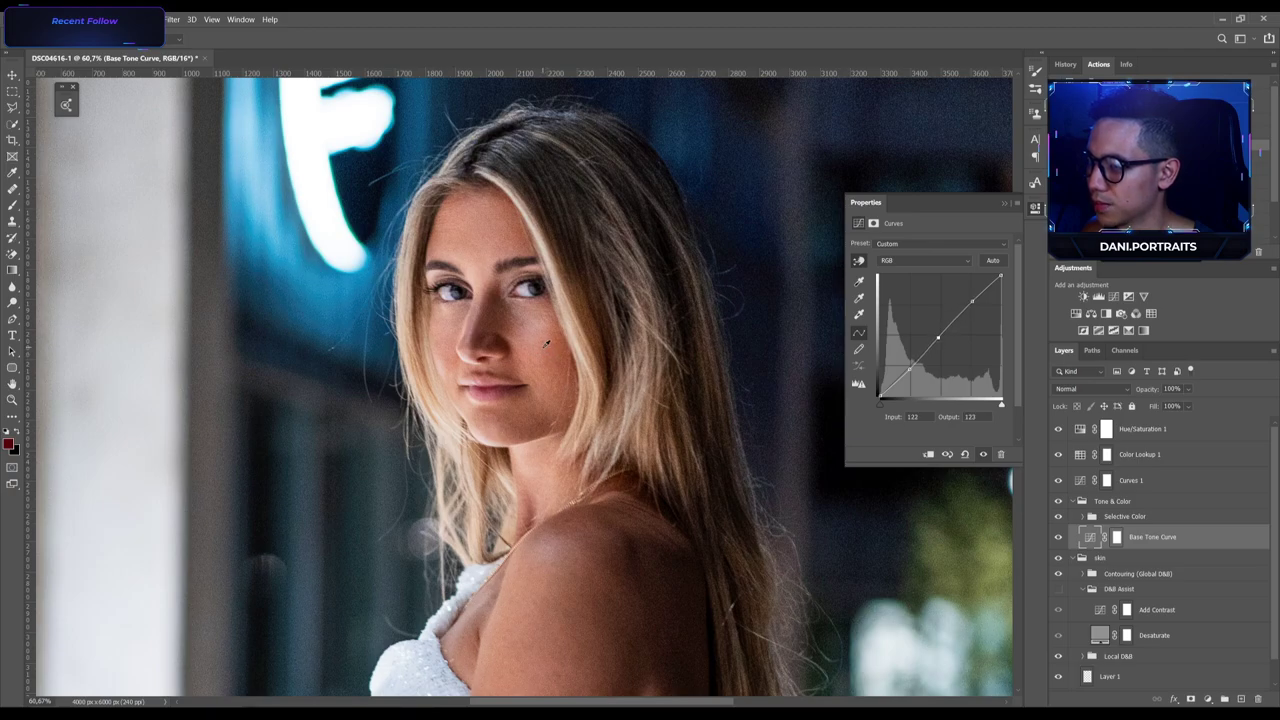
{"action": "scroll", "coordinate": [546, 344], "scroll_direction": "down", "scroll_amount": 5}
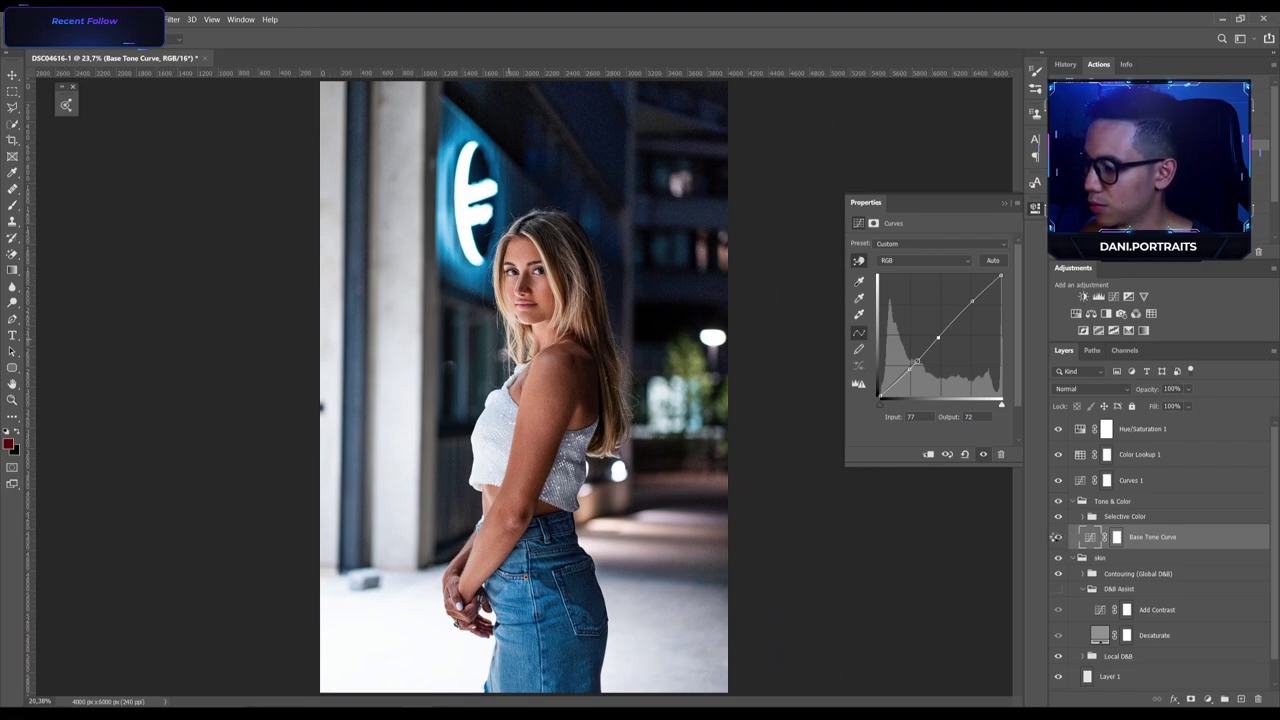
{"action": "key", "text": "ctrl+s"}
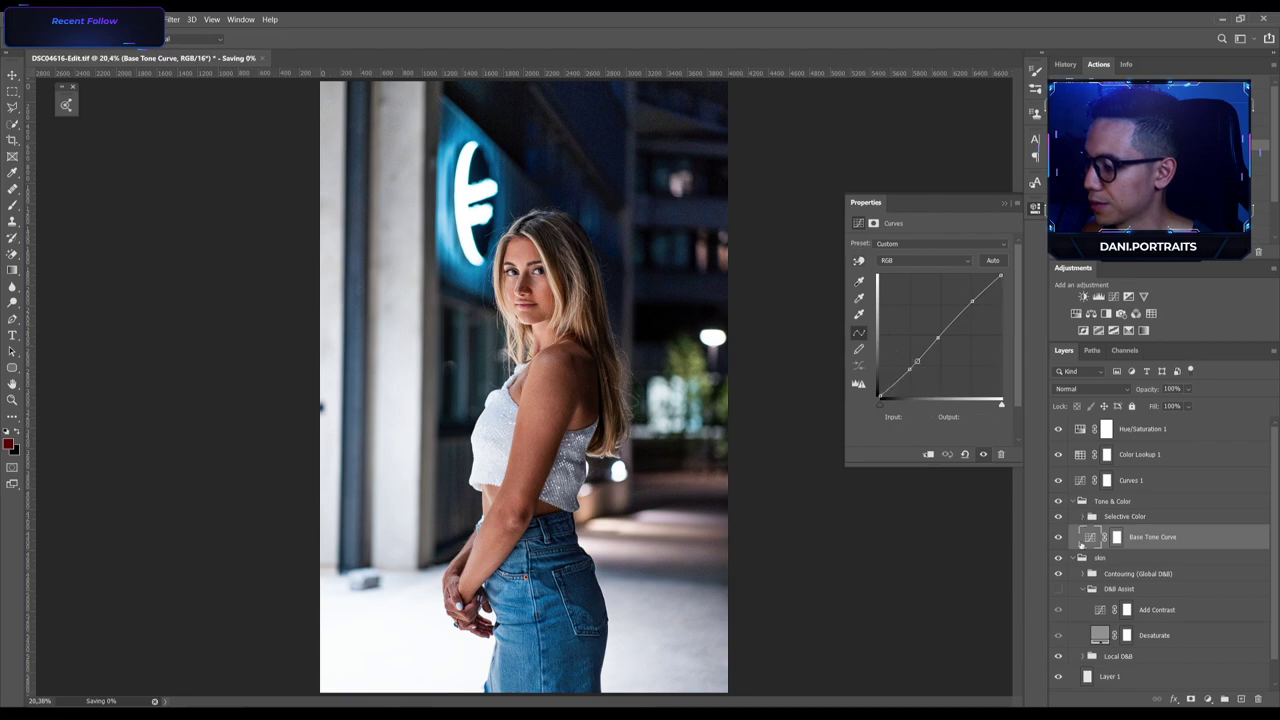
In the Overall Selective Color layer, set the Greens to Cyan -100% and Magenta +16%, keeping Yellow at 0.
{"action": "left_click", "coordinate": [1083, 516]}
{"action": "left_click", "coordinate": [1092, 564]}
{"action": "left_click", "coordinate": [897, 260]}
{"action": "left_click", "coordinate": [900, 280]}
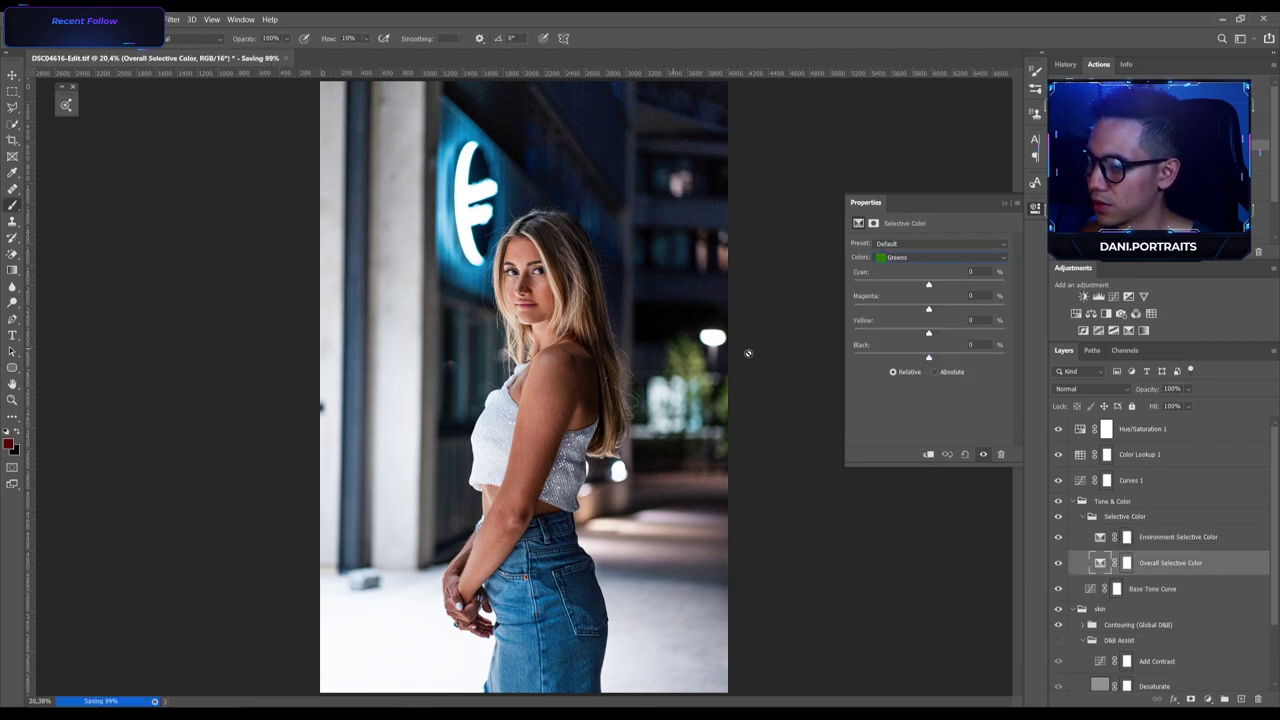
{"action": "left_click_drag", "start_coordinate": [928, 284], "coordinate": [1199, 313]}
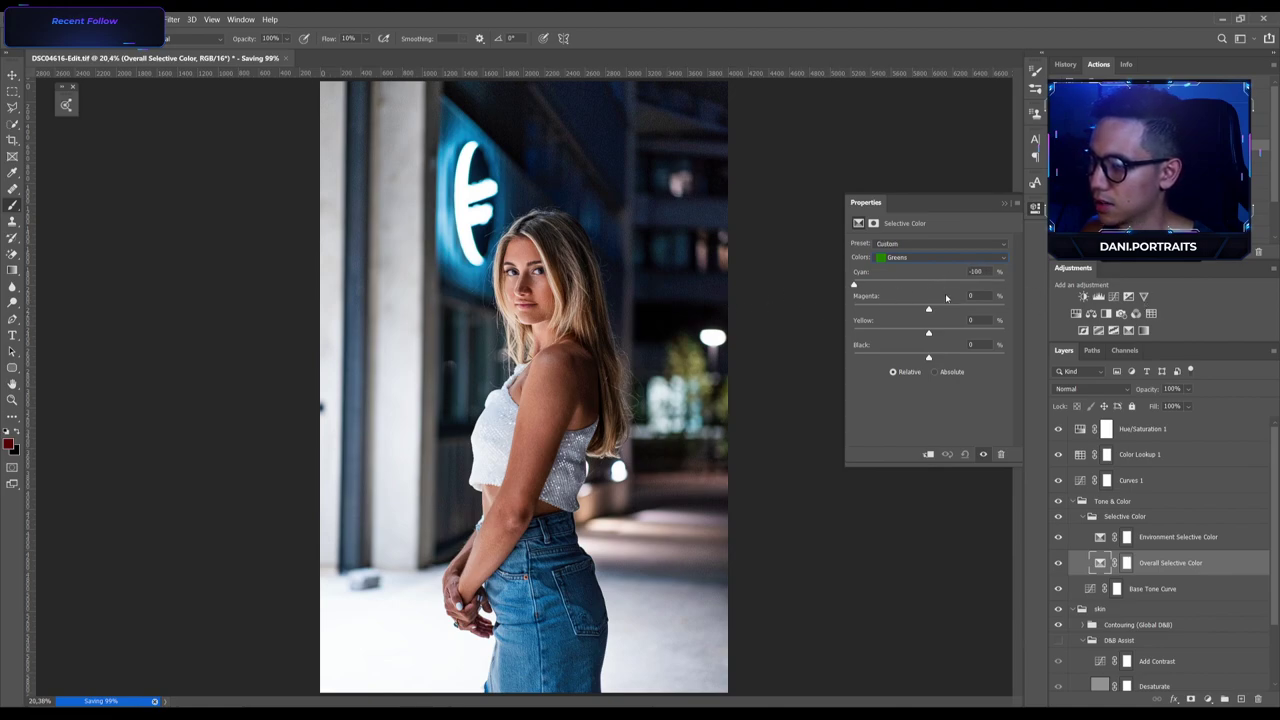
{"action": "left_click_drag", "start_coordinate": [928, 309], "coordinate": [954, 341]}
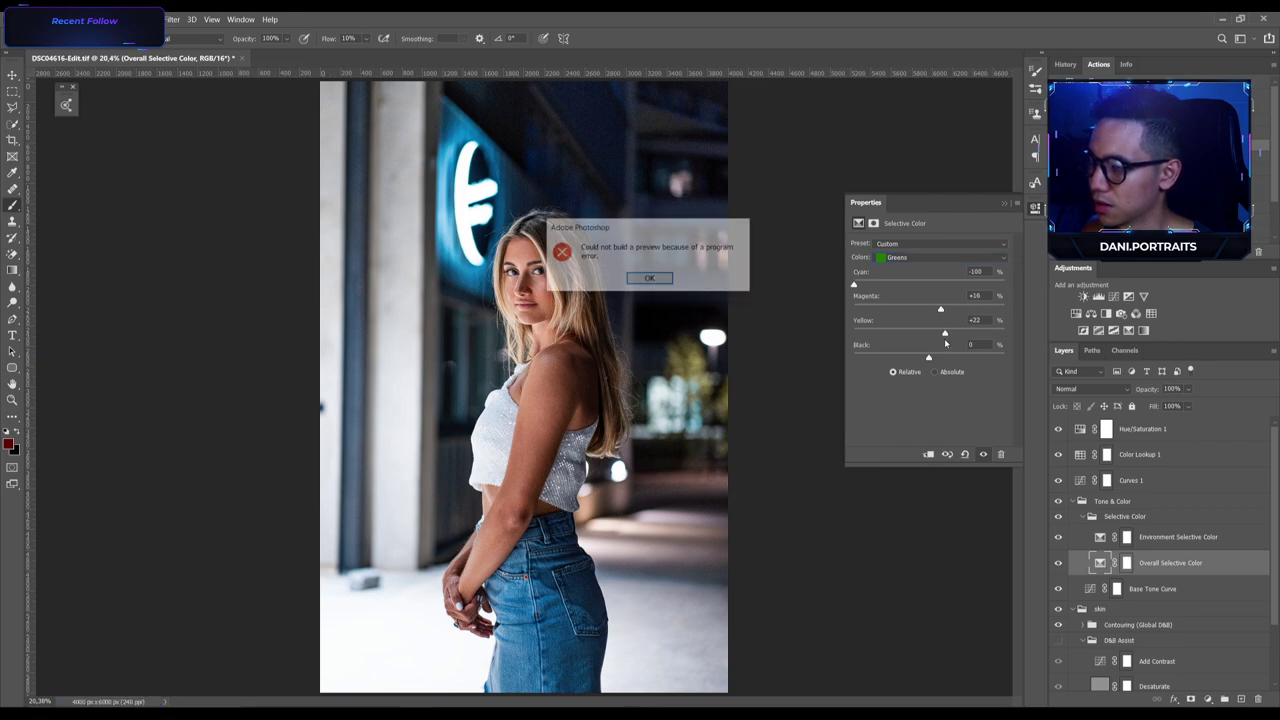
{"action": "left_click", "coordinate": [650, 279]}
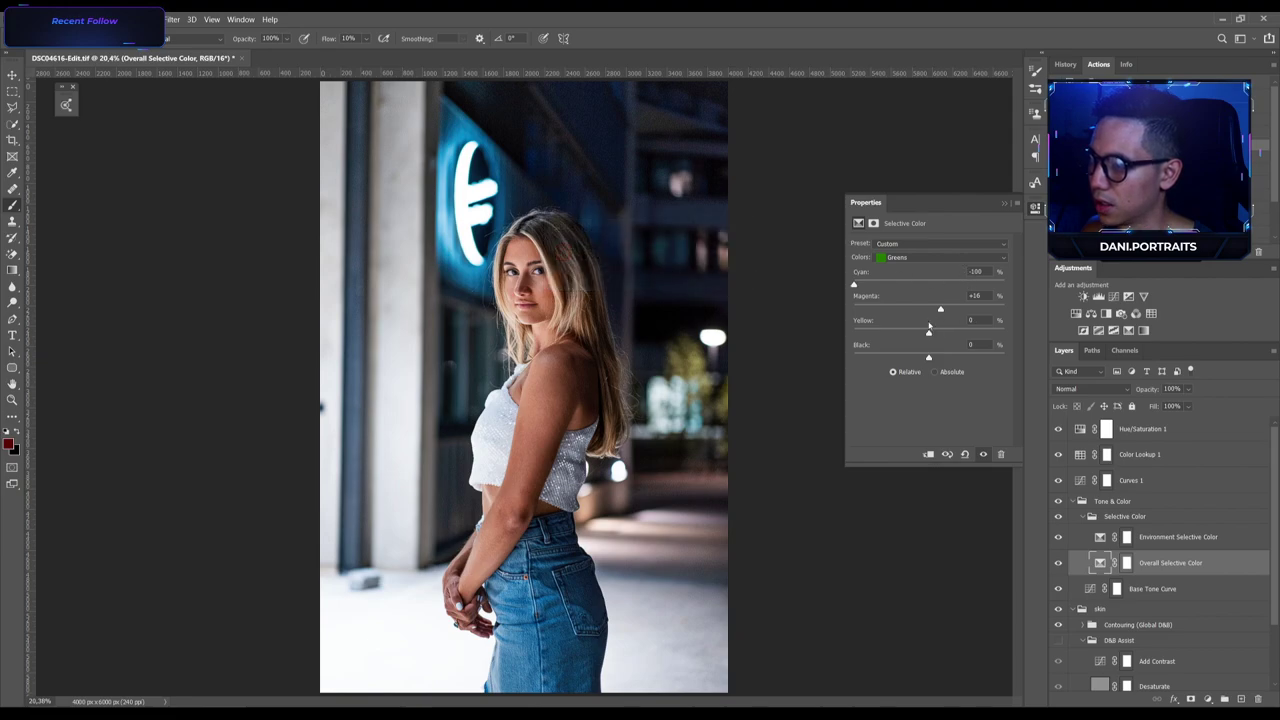
Set the Cyans of the Overall Selective Color layer to Cyan +100%, Magenta -52% and Yellow -34%.
{"action": "left_click", "coordinate": [933, 259]}
{"action": "left_click", "coordinate": [910, 298]}
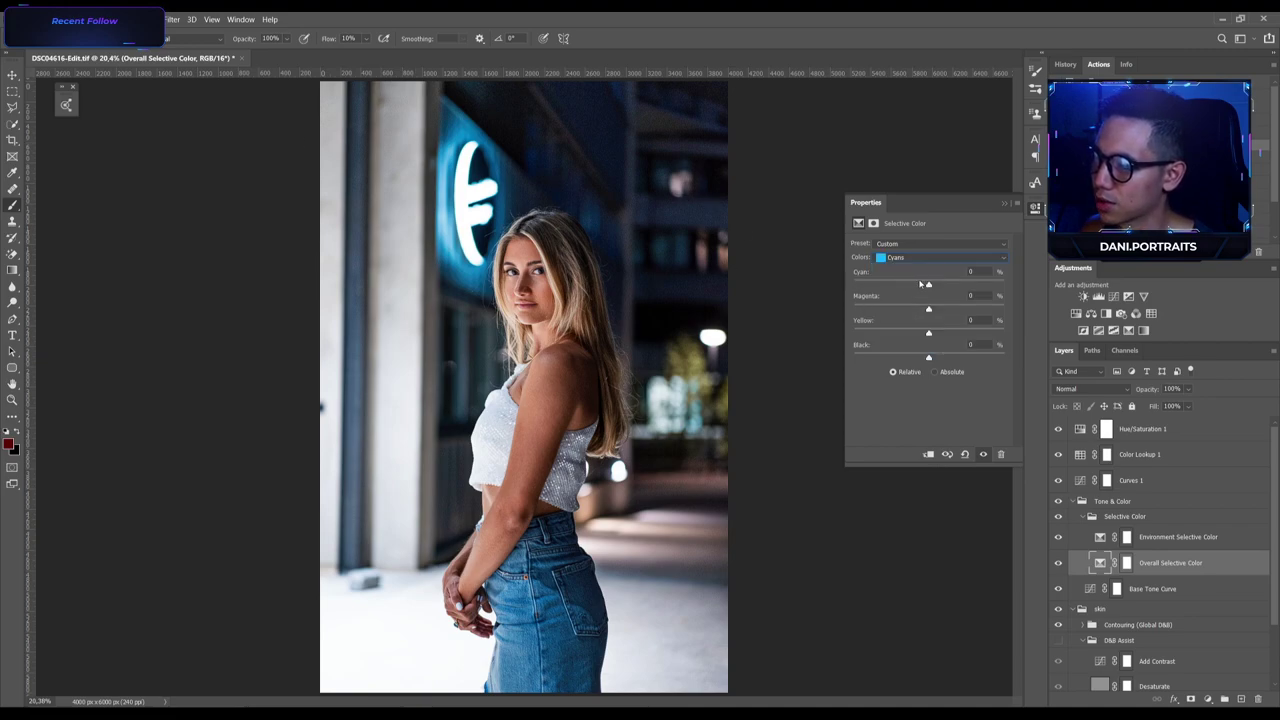
{"action": "left_click_drag", "start_coordinate": [928, 284], "coordinate": [1068, 296]}
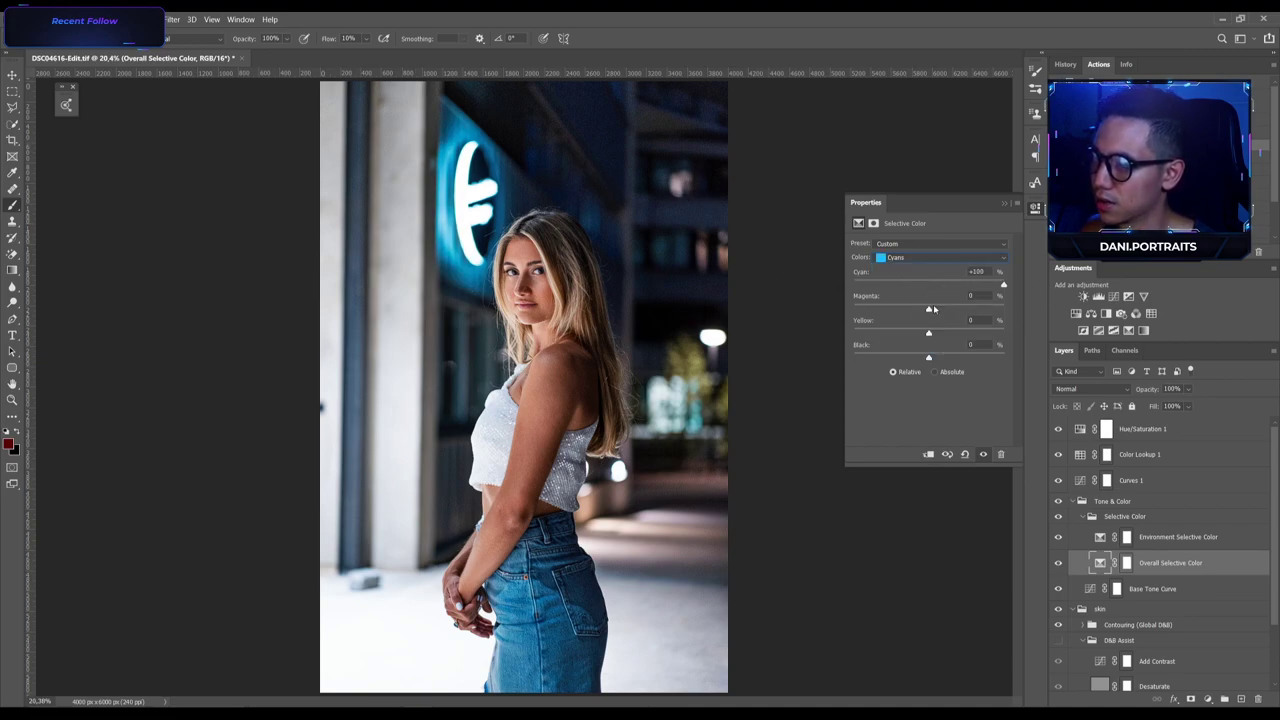
{"action": "left_click_drag", "start_coordinate": [955, 310], "coordinate": [903, 335]}
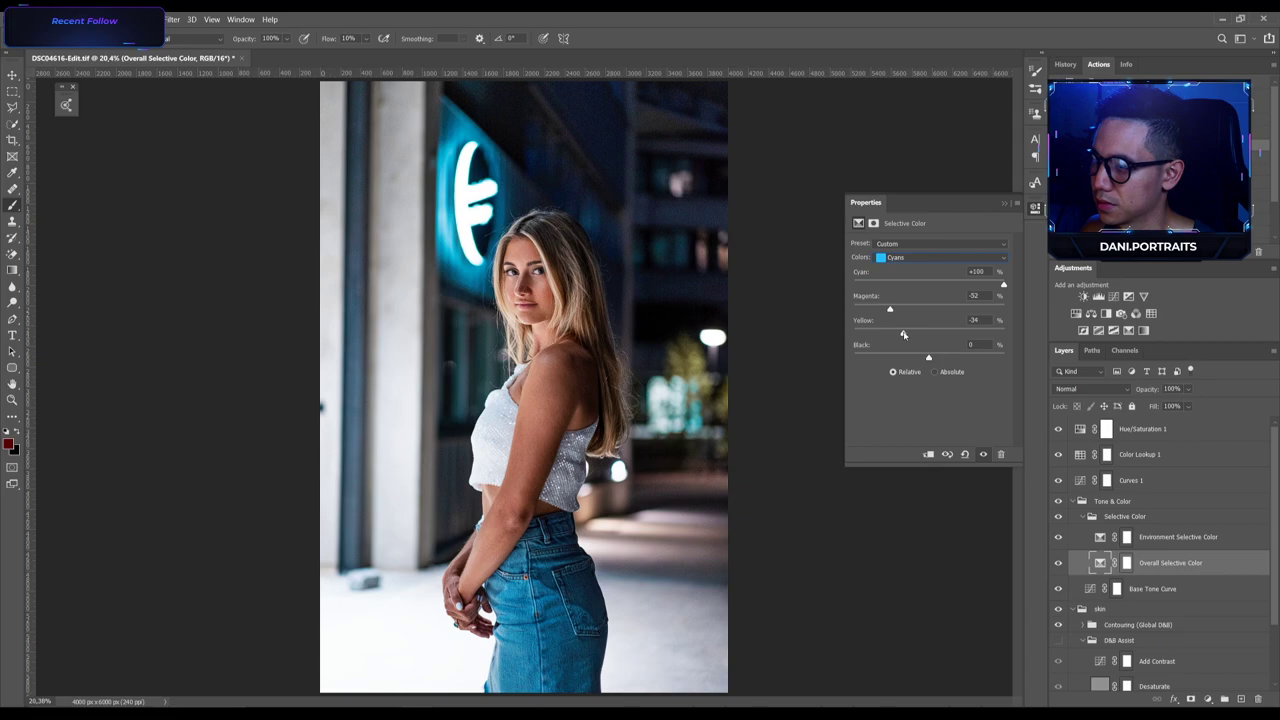
Set the Blues of the Overall Selective Color layer to Cyan +100%, Magenta -22% and Yellow -62%.
{"action": "left_click", "coordinate": [950, 257]}
{"action": "left_click", "coordinate": [953, 284]}
{"action": "left_click", "coordinate": [950, 257]}
{"action": "left_click", "coordinate": [950, 270]}
{"action": "left_click_drag", "start_coordinate": [928, 284], "coordinate": [1004, 284]}
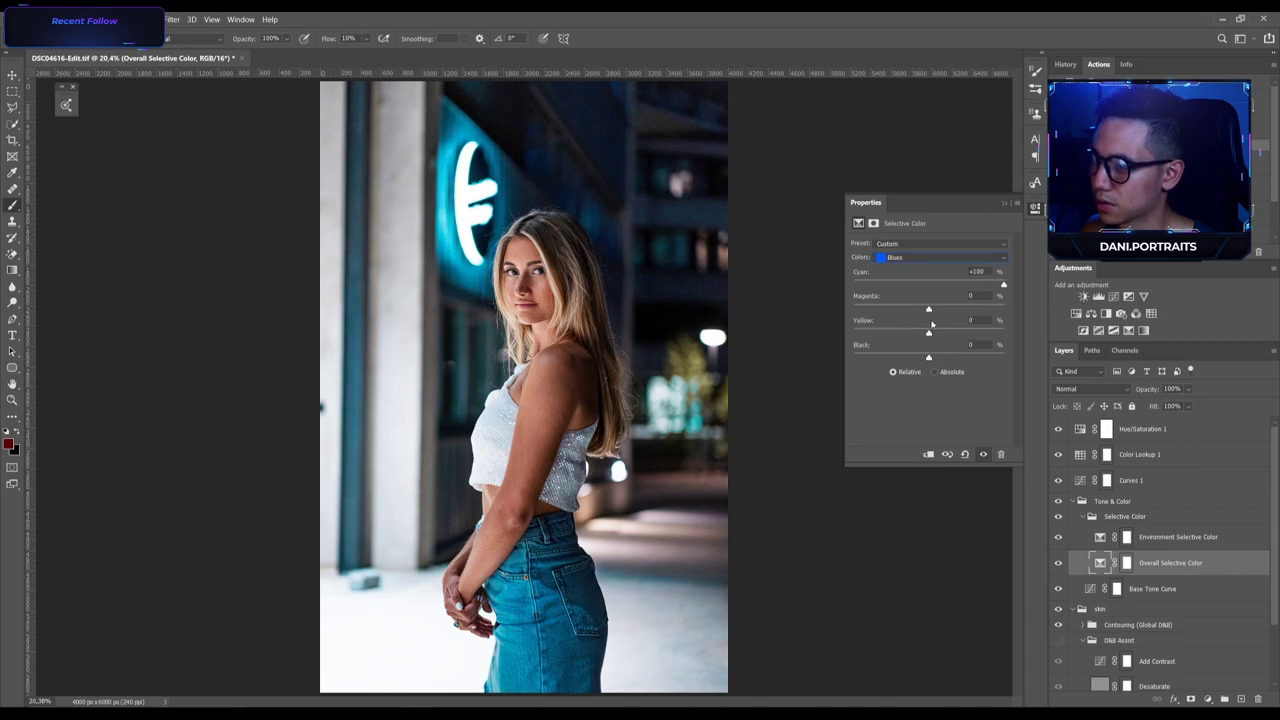
{"action": "left_click", "coordinate": [915, 309]}
{"action": "left_click_drag", "start_coordinate": [915, 311], "coordinate": [912, 334]}
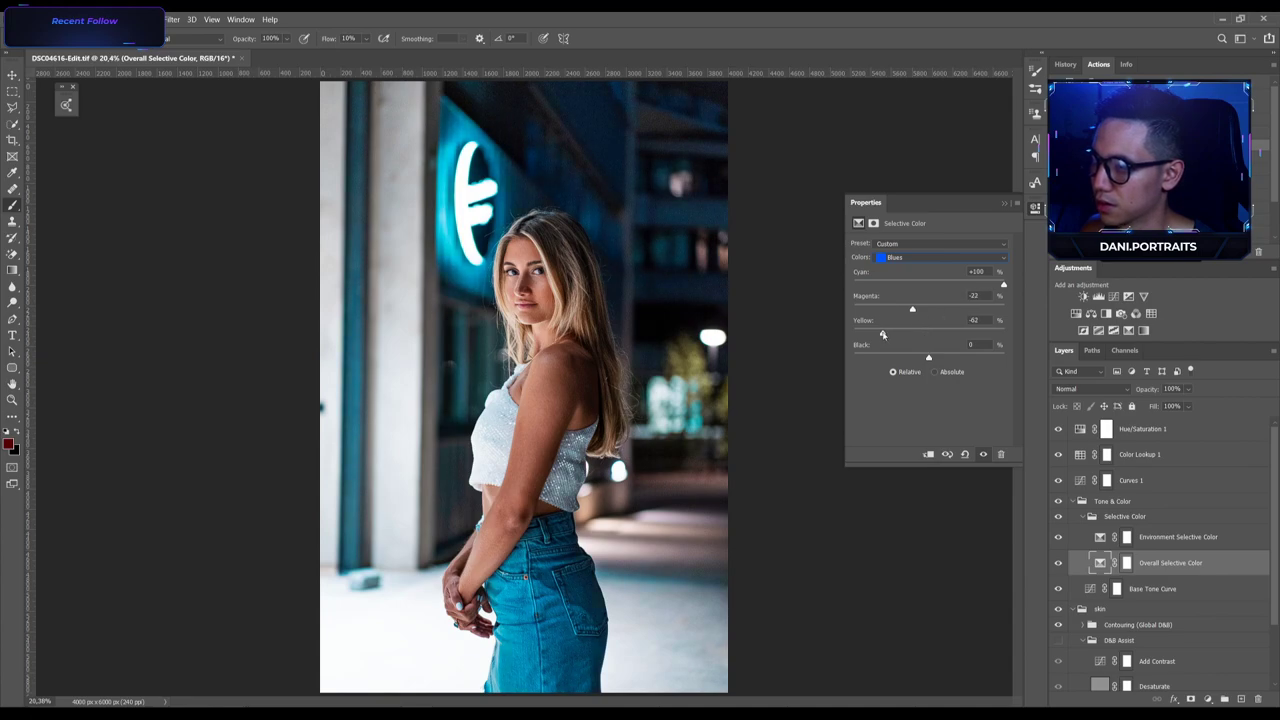
Try Cyan -100% on the Yellows of the Overall Selective Color layer and undo it.
{"action": "left_click", "coordinate": [929, 257]}
{"action": "left_click", "coordinate": [929, 257]}
{"action": "left_click", "coordinate": [930, 258]}
{"action": "left_click", "coordinate": [932, 270]}
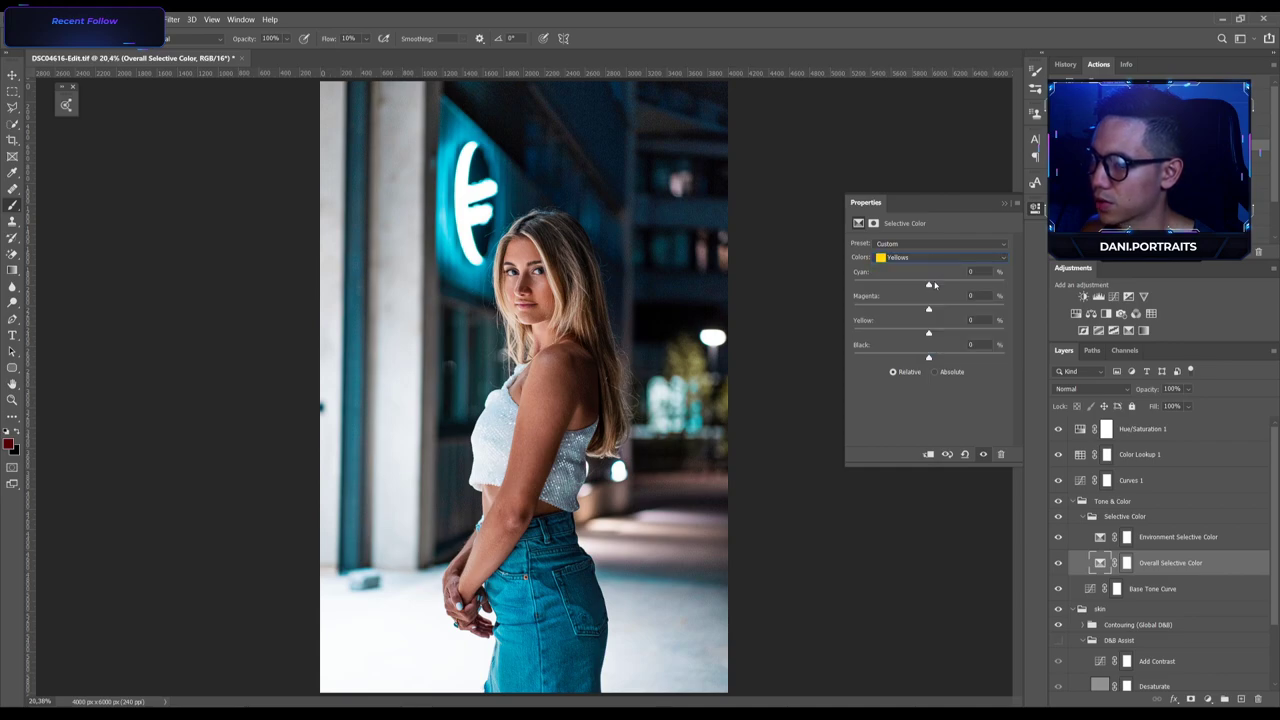
{"action": "left_click_drag", "start_coordinate": [853, 289], "coordinate": [838, 285]}
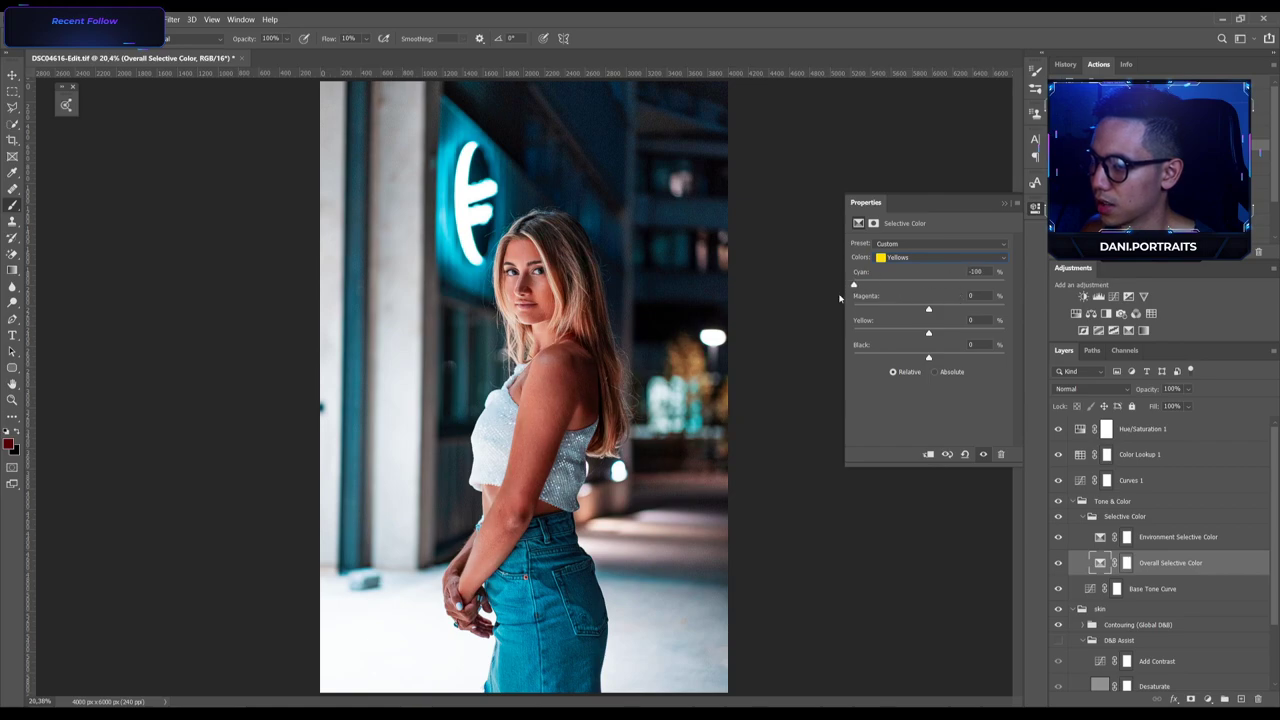
{"action": "key", "text": "ctrl+z"}
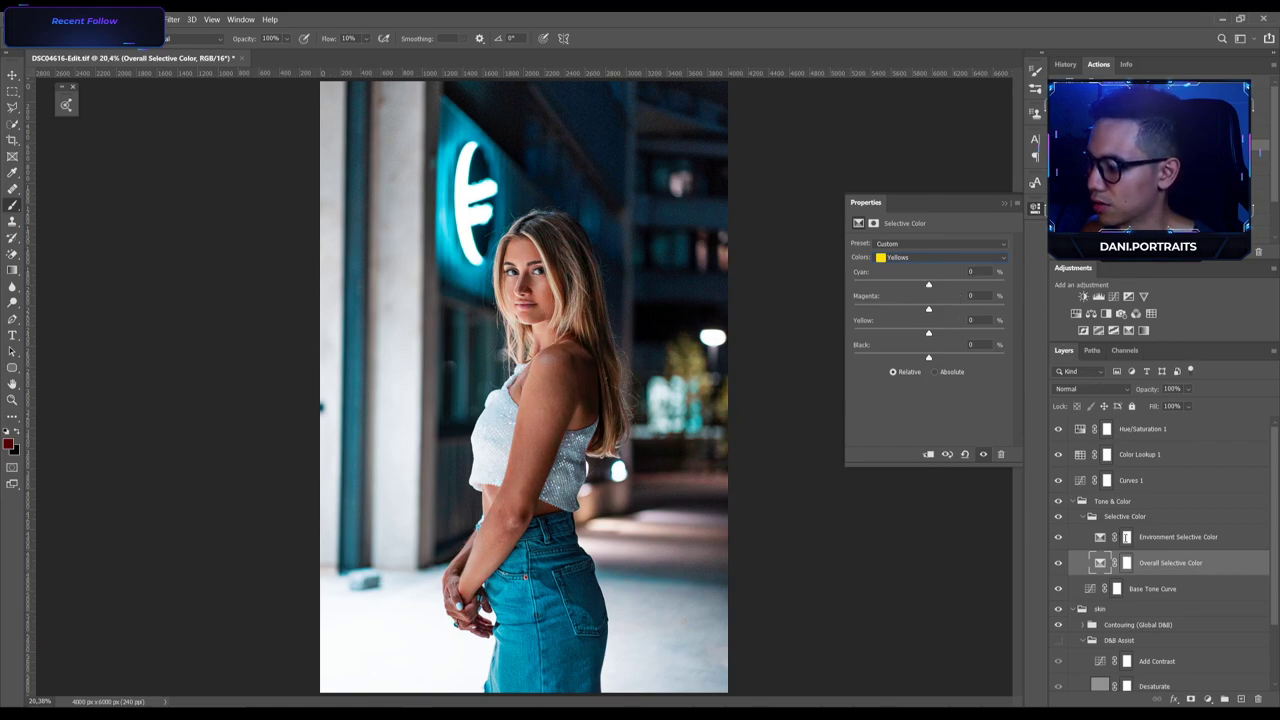
Select the woman with Select Subject on the Environment Selective Color layer and compare the edit with the original photo.
{"action": "left_click", "coordinate": [1127, 537]}
{"action": "left_click", "coordinate": [12, 123]}
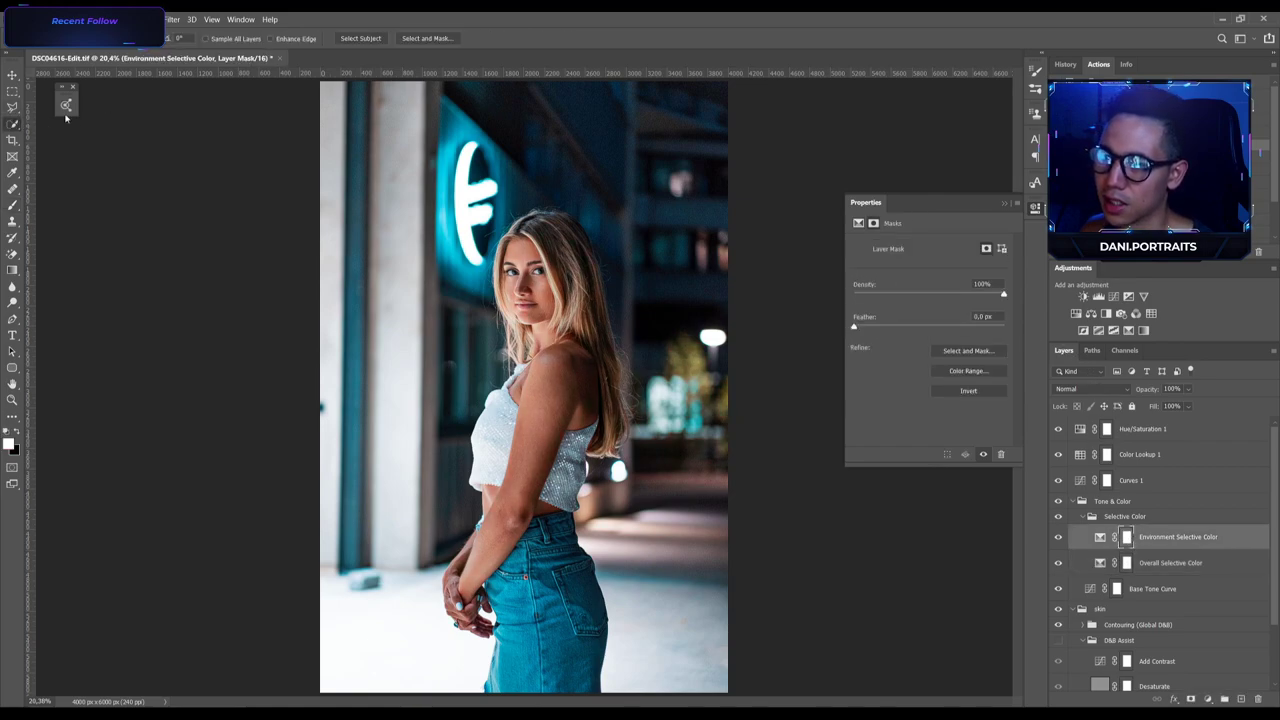
{"action": "left_click", "coordinate": [360, 38]}
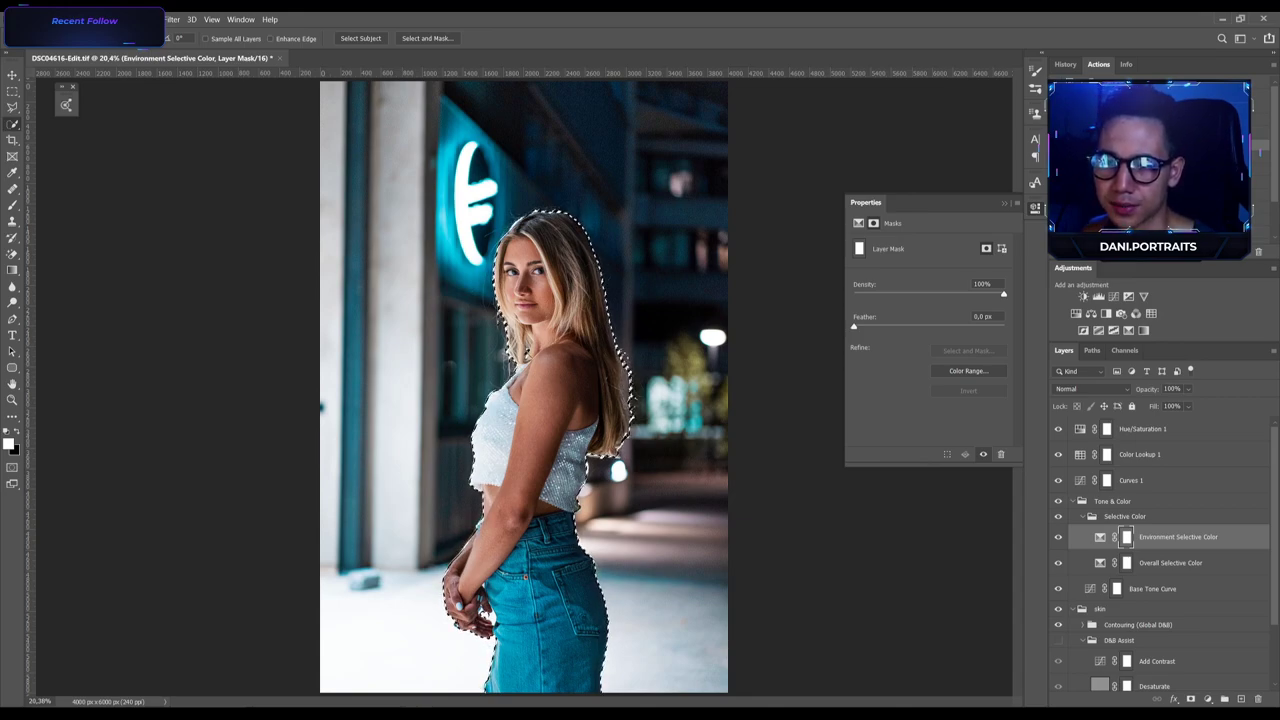
{"action": "key", "text": "ctrl+d"}
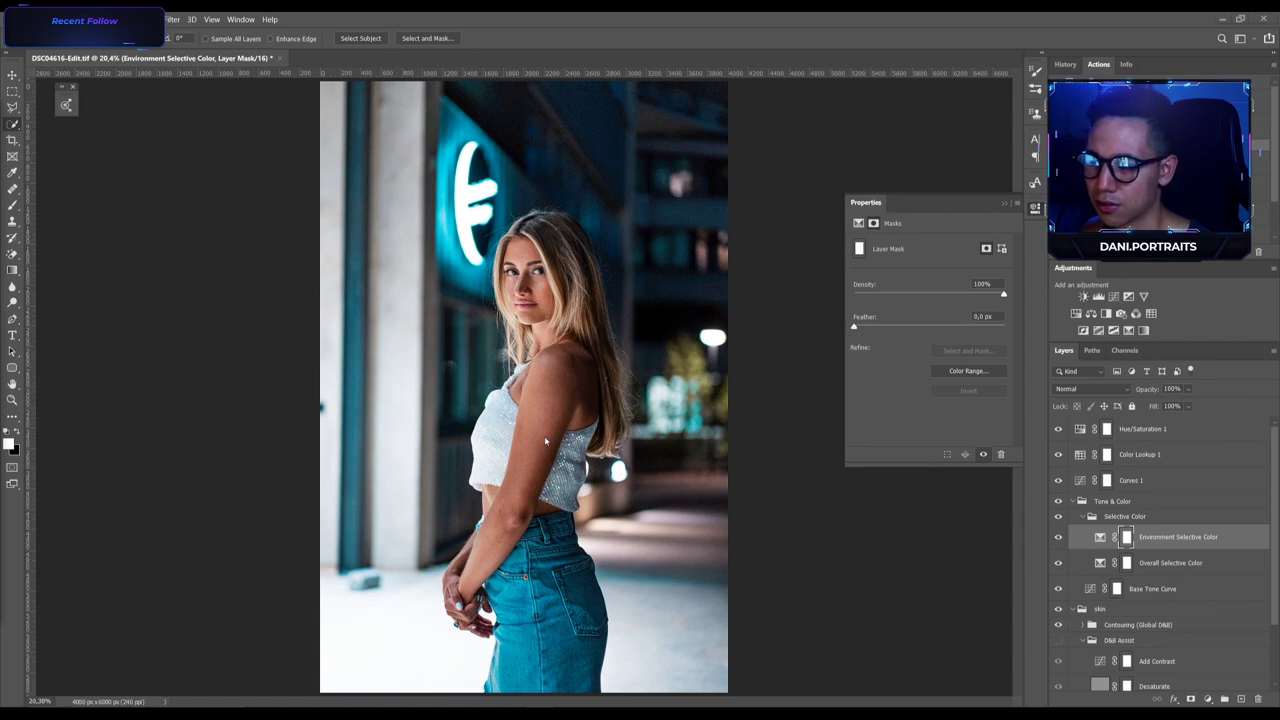
{"action": "scroll", "coordinate": [1211, 657], "scroll_direction": "down", "scroll_amount": 3}
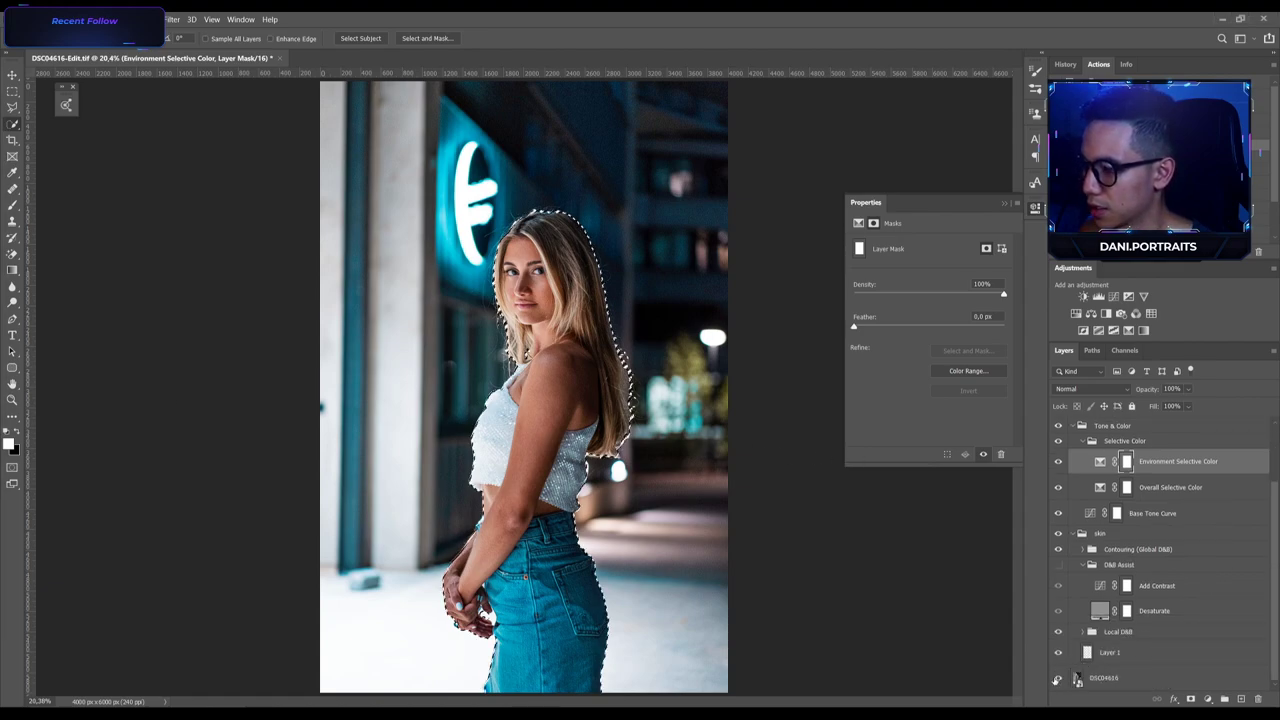
{"action": "left_click", "coordinate": [1058, 678], "text": "alt"}
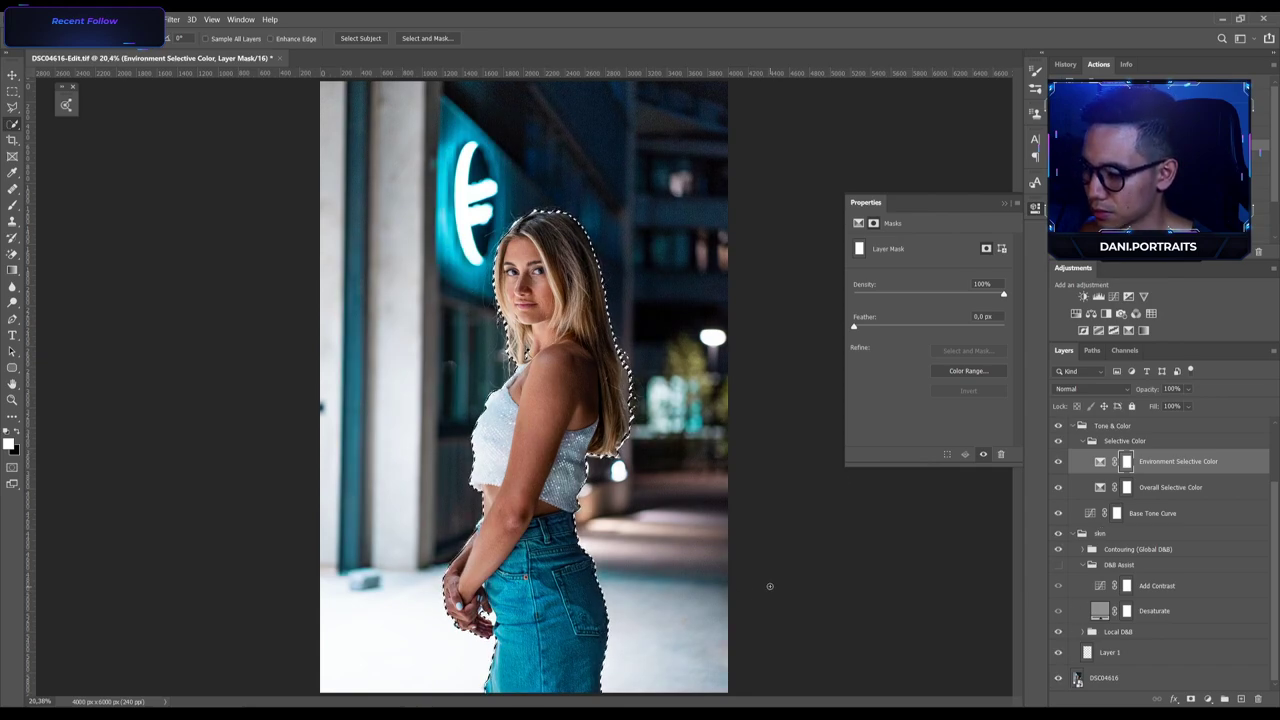
{"action": "scroll", "coordinate": [1152, 602], "scroll_direction": "up", "scroll_amount": 3}
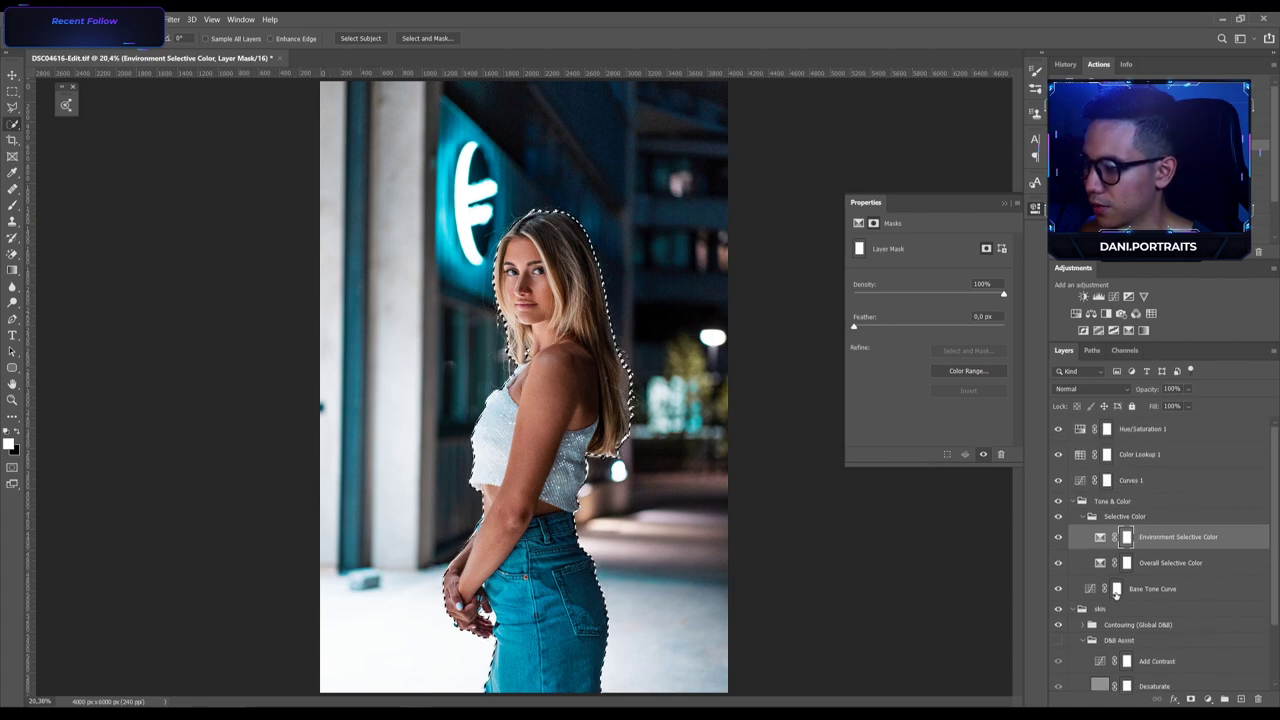
Replace the Environment Selective Color mask with an inverted one from the selection, excluding the woman, and feather it 7.8 px.
{"action": "right_click", "coordinate": [1127, 537]}
{"action": "left_click", "coordinate": [1153, 561]}
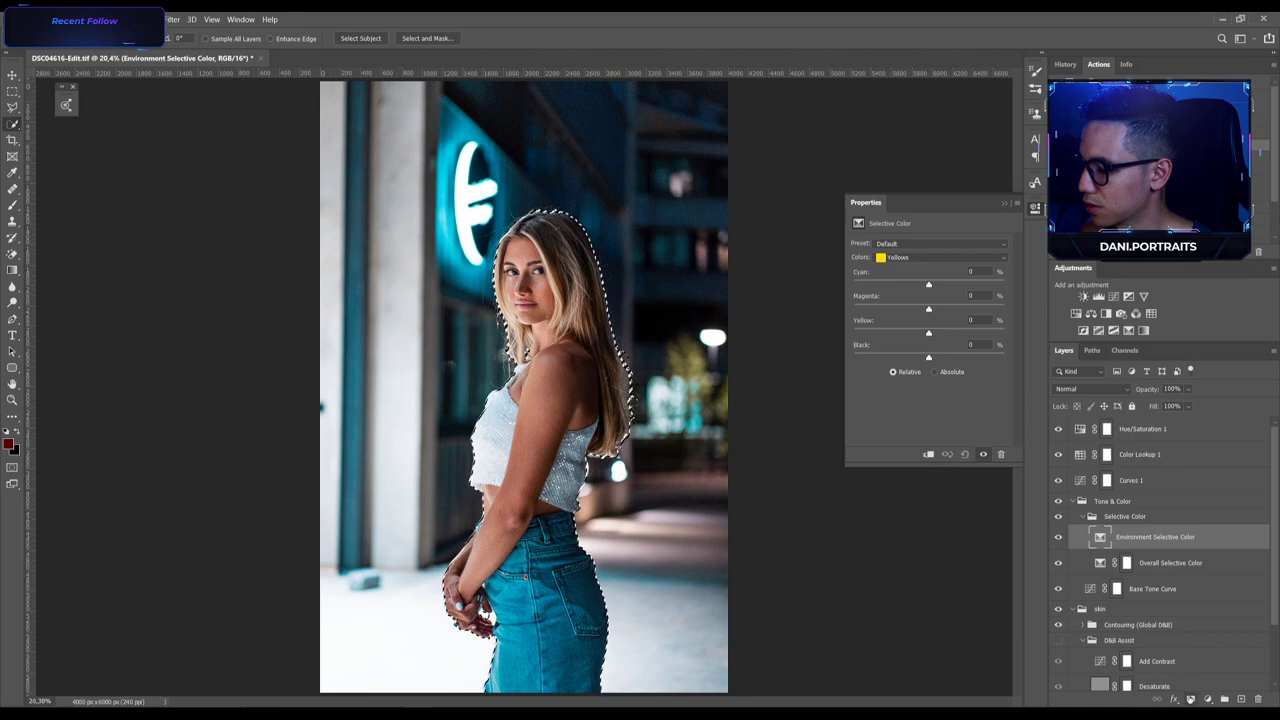
{"action": "left_click", "coordinate": [1190, 698]}
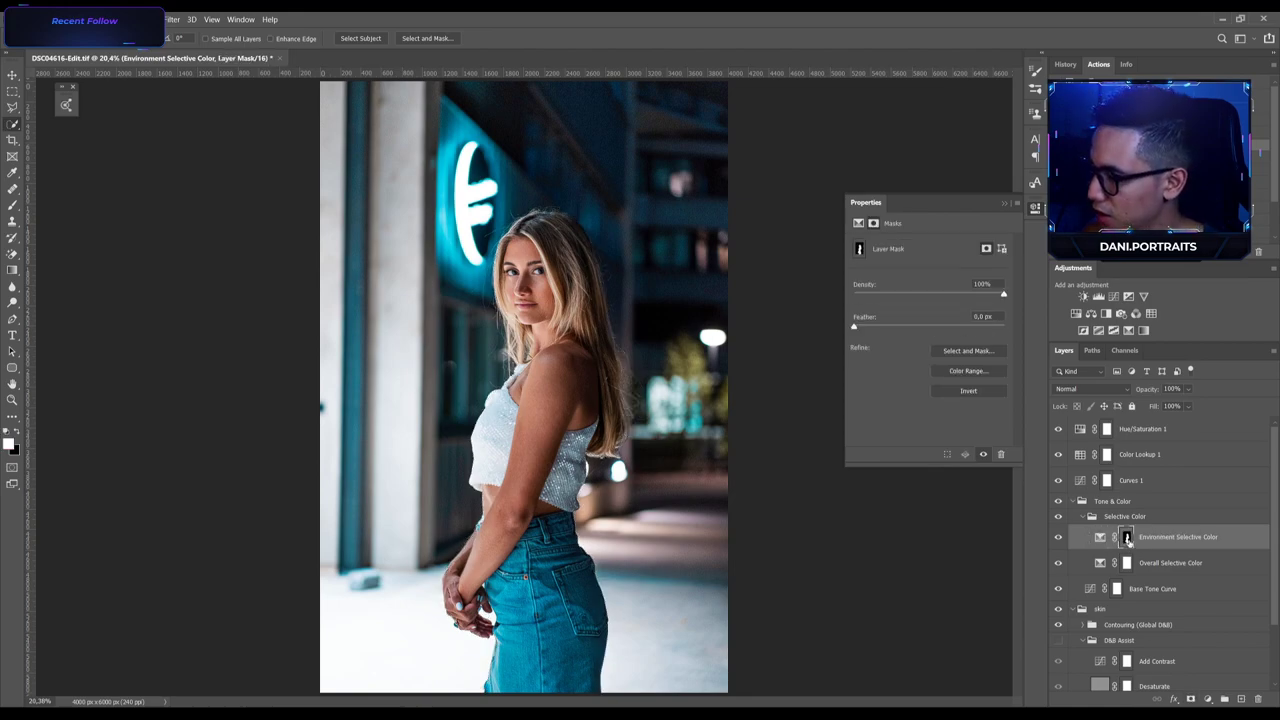
{"action": "left_click", "coordinate": [1100, 538]}
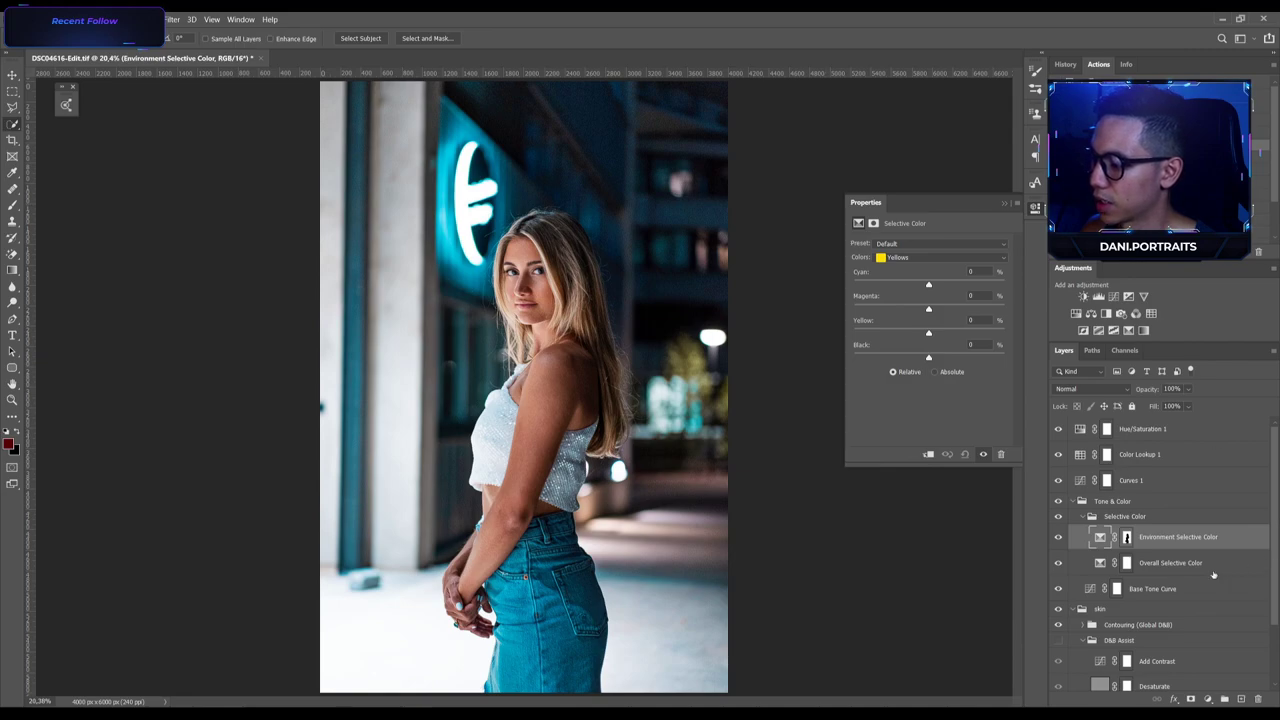
{"action": "left_click", "coordinate": [1127, 538]}
{"action": "left_click_drag", "start_coordinate": [900, 327], "coordinate": [904, 328]}
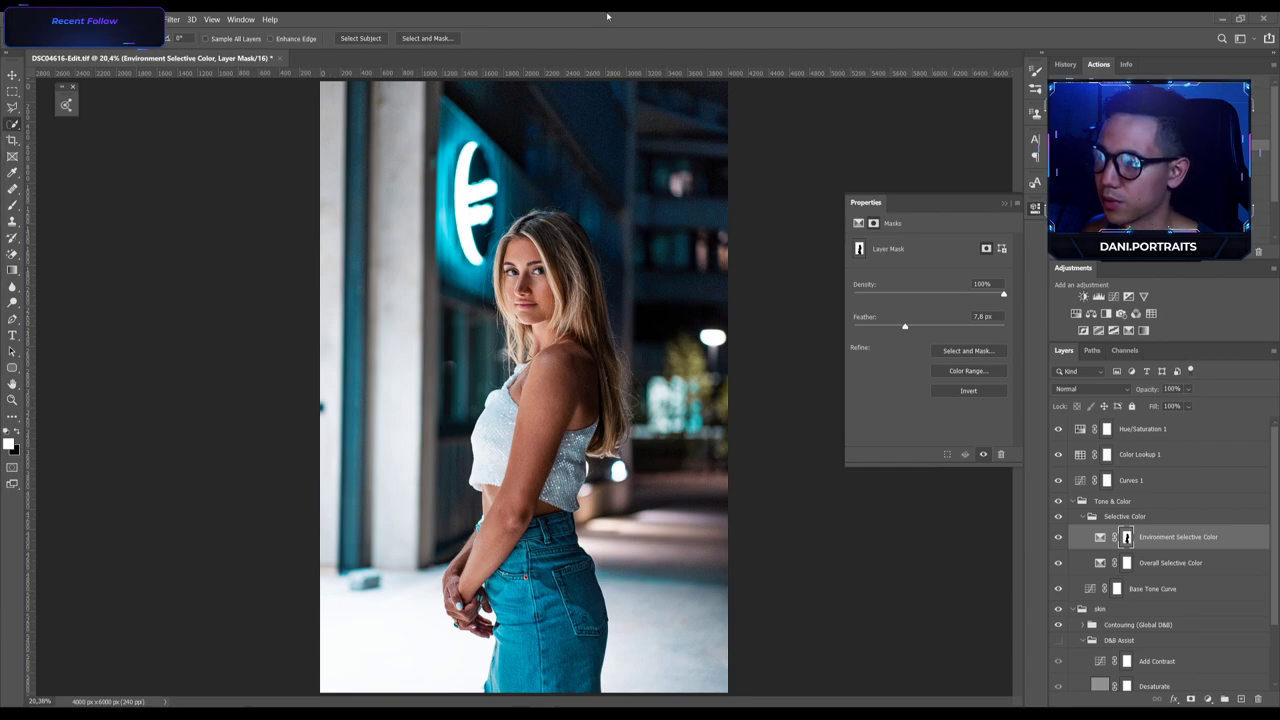
Show the Environment Selective Color mask as a red overlay around the hands and set the Brush flow to 100%.
{"action": "scroll", "coordinate": [524, 288], "scroll_direction": "up", "scroll_amount": 2}
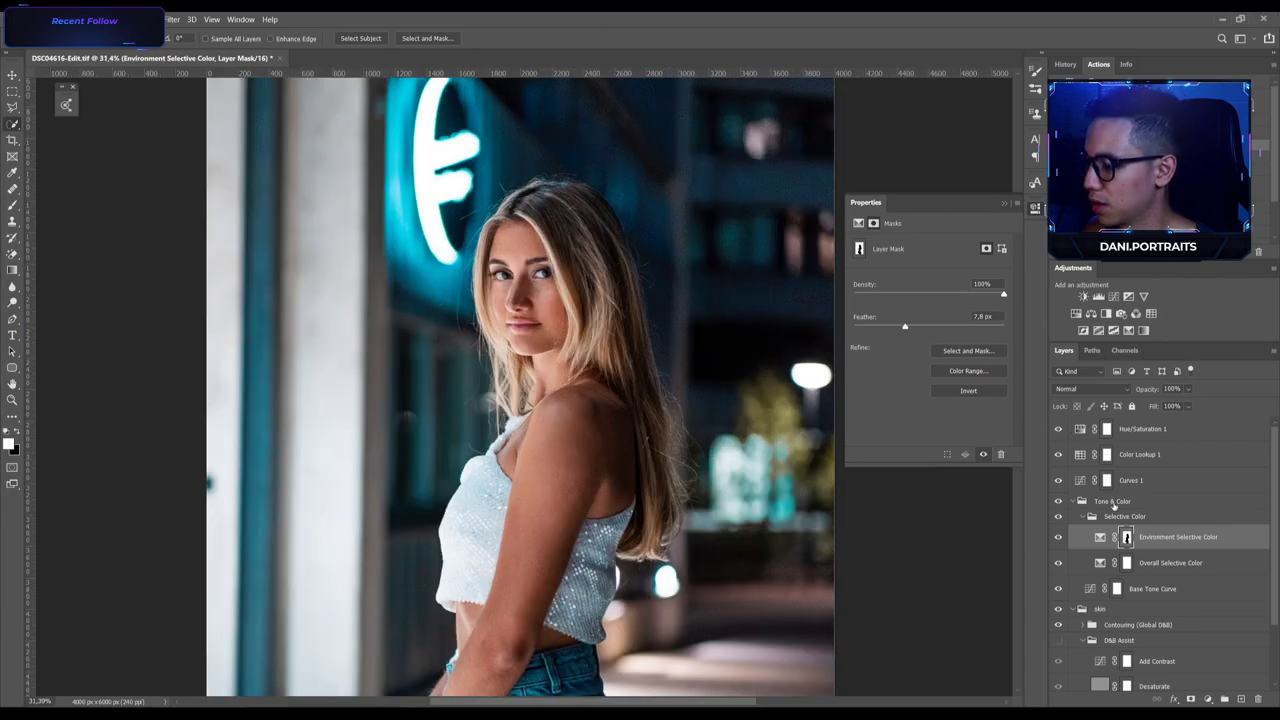
{"action": "left_click", "coordinate": [1127, 538], "text": "alt+shift"}
{"action": "scroll", "coordinate": [620, 356], "scroll_direction": "down", "scroll_amount": 2}
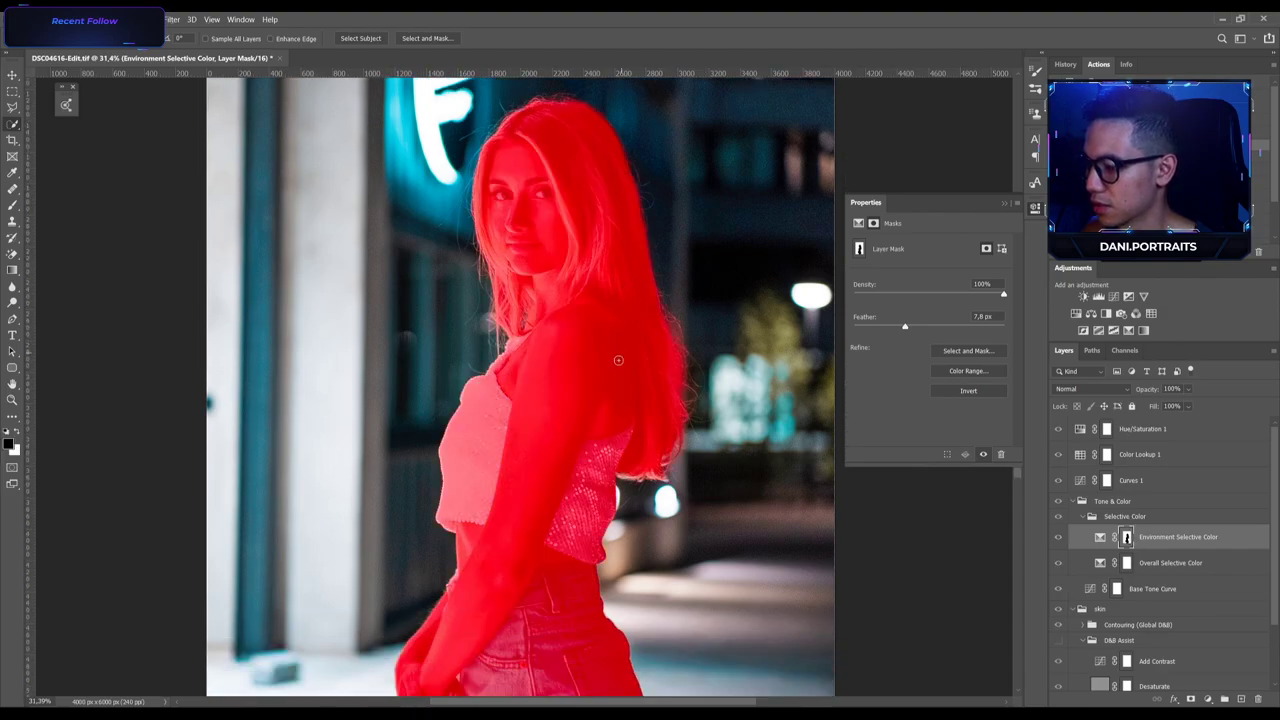
{"action": "scroll", "coordinate": [620, 356], "scroll_direction": "down", "scroll_amount": 1}
{"action": "scroll", "coordinate": [454, 591], "scroll_direction": "up", "scroll_amount": 2}
{"action": "scroll", "coordinate": [454, 591], "scroll_direction": "down", "scroll_amount": 2}
{"action": "scroll", "coordinate": [454, 591], "scroll_direction": "up", "scroll_amount": 3}
{"action": "scroll", "coordinate": [454, 591], "scroll_direction": "up", "scroll_amount": 2}
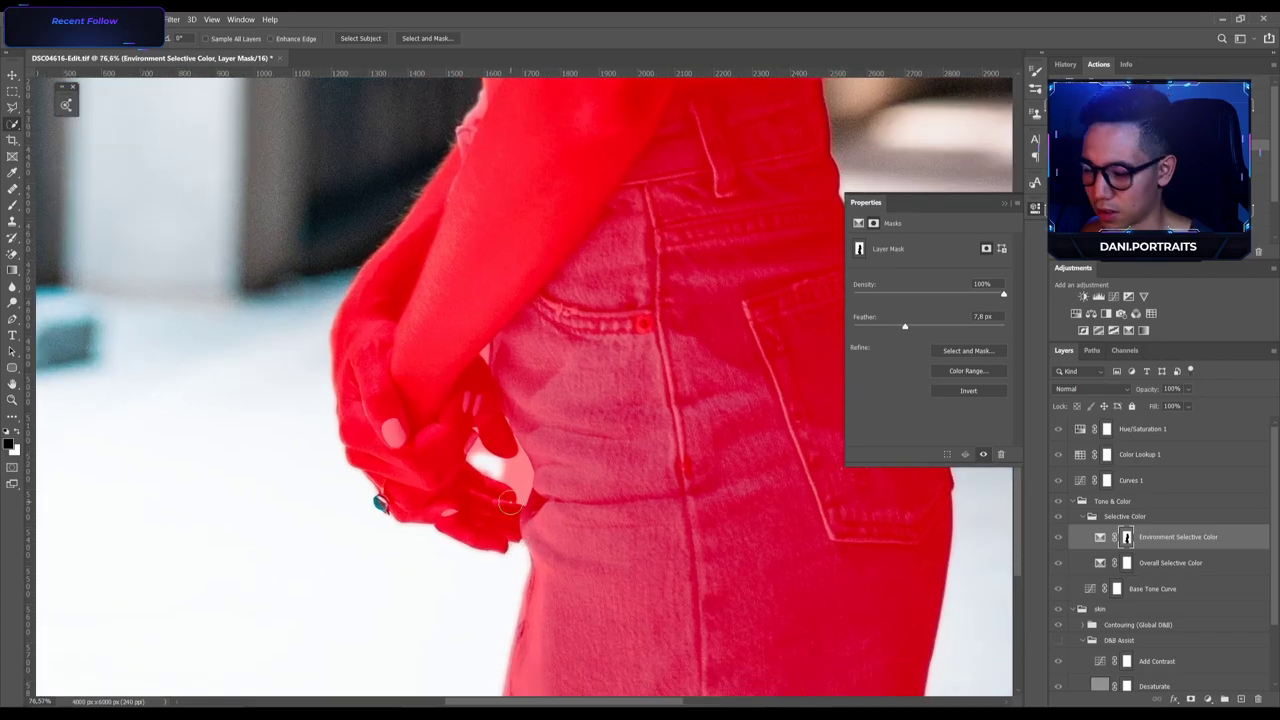
{"action": "key", "text": "b"}
{"action": "left_click_drag", "start_coordinate": [327, 40], "coordinate": [469, 46]}
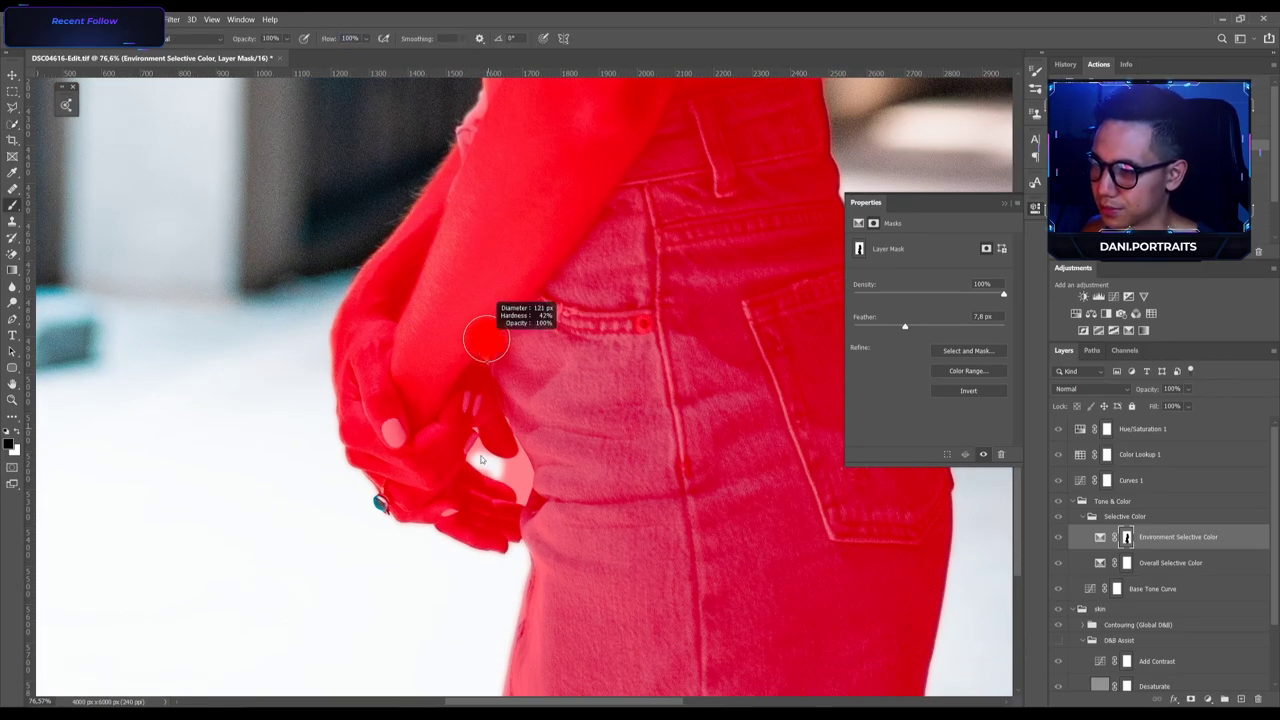
Clean up the mask in the gap between the hands and the skirt by painting white and black, and return to the full image.
{"action": "left_click_drag", "start_coordinate": [484, 476], "coordinate": [484, 470]}
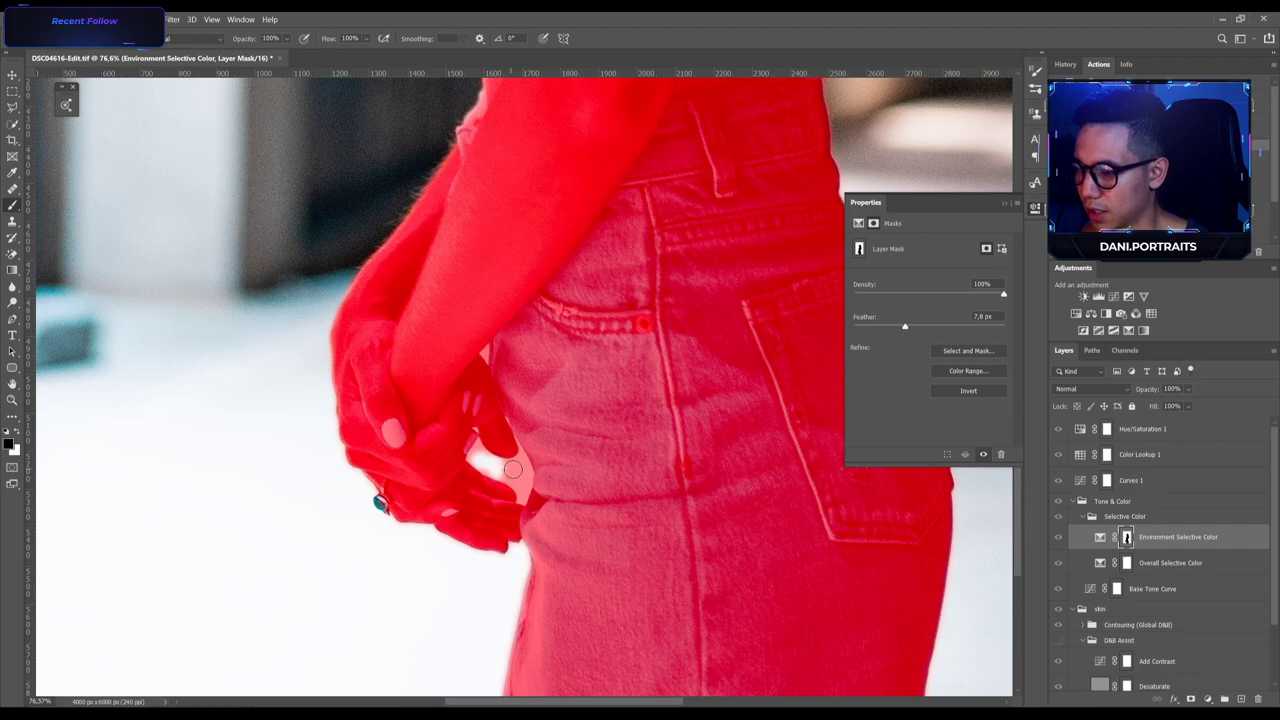
{"action": "key", "text": "x"}
{"action": "mouse_move", "coordinate": [519, 468]}
{"action": "left_mouse_down"}
{"action": "mouse_move", "coordinate": [522, 494]}
{"action": "mouse_move", "coordinate": [476, 455]}
{"action": "mouse_move", "coordinate": [496, 462]}
{"action": "mouse_move", "coordinate": [491, 452]}
{"action": "left_mouse_up"}
{"action": "key", "text": "x"}
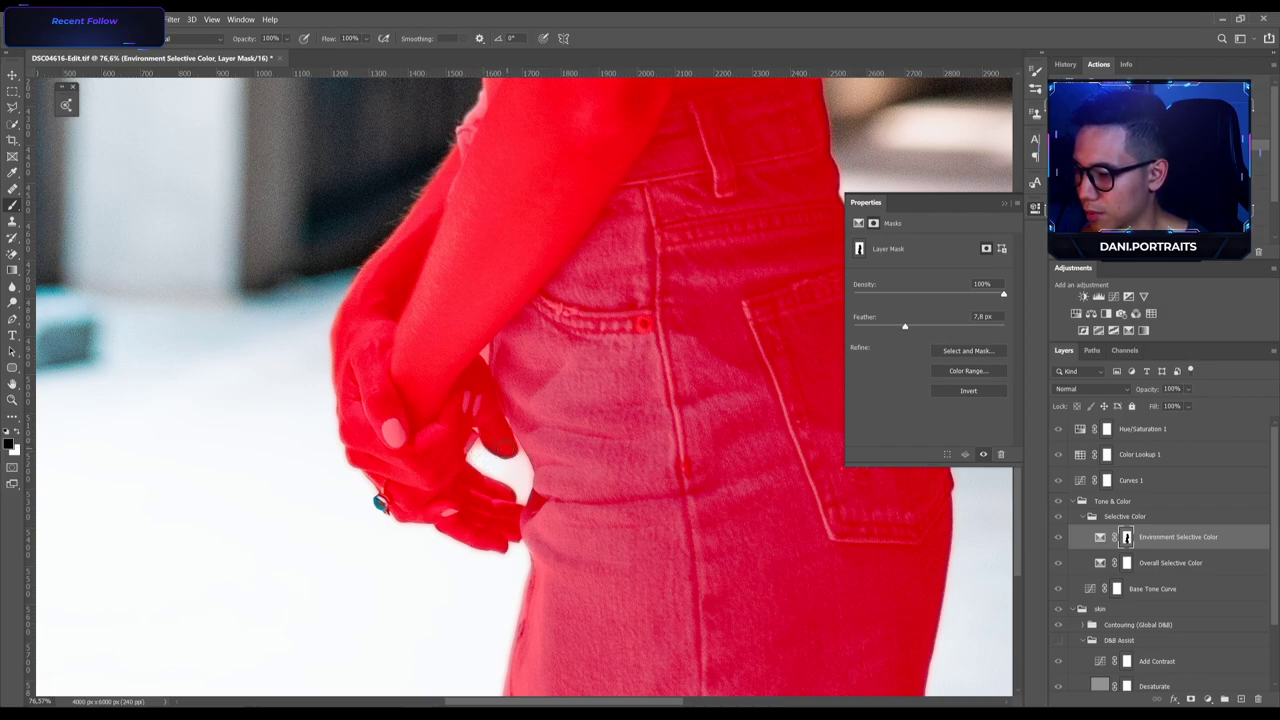
{"action": "left_click_drag", "start_coordinate": [497, 441], "coordinate": [505, 452]}
{"action": "left_click_drag", "start_coordinate": [496, 504], "coordinate": [513, 496]}
{"action": "key", "text": "x"}
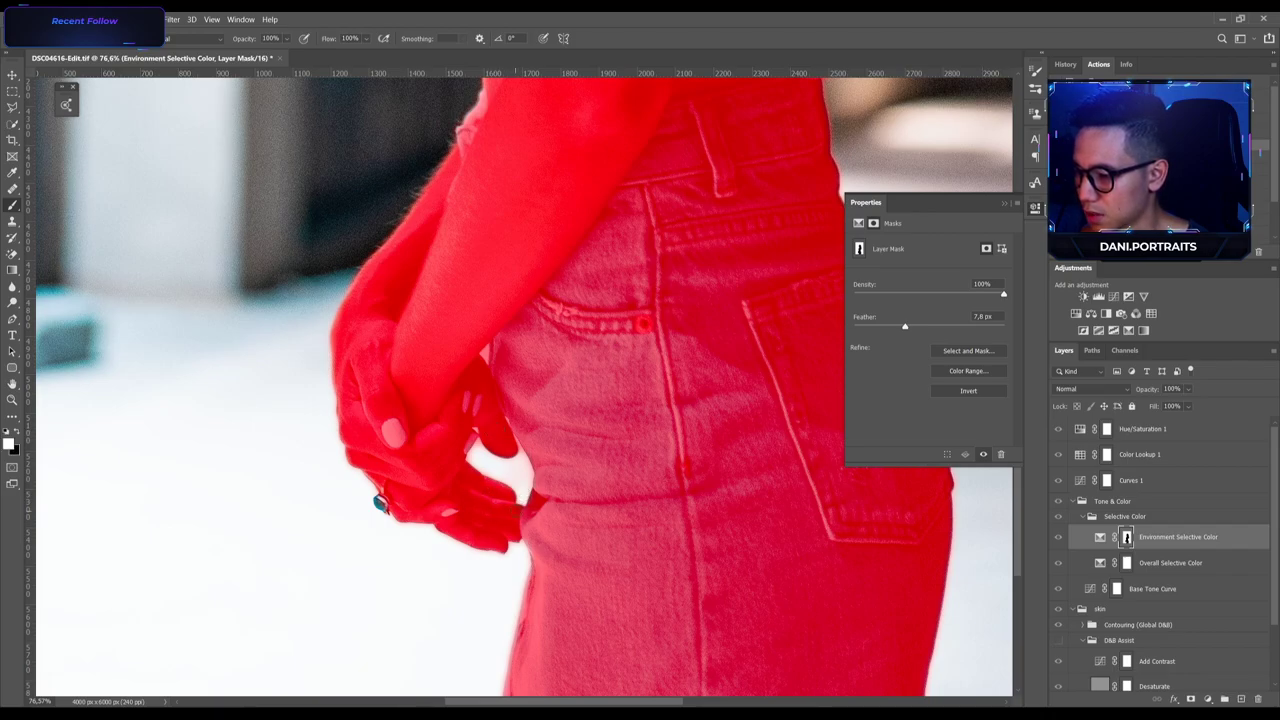
{"action": "key", "text": "x"}
{"action": "left_click_drag", "start_coordinate": [510, 498], "coordinate": [532, 505]}
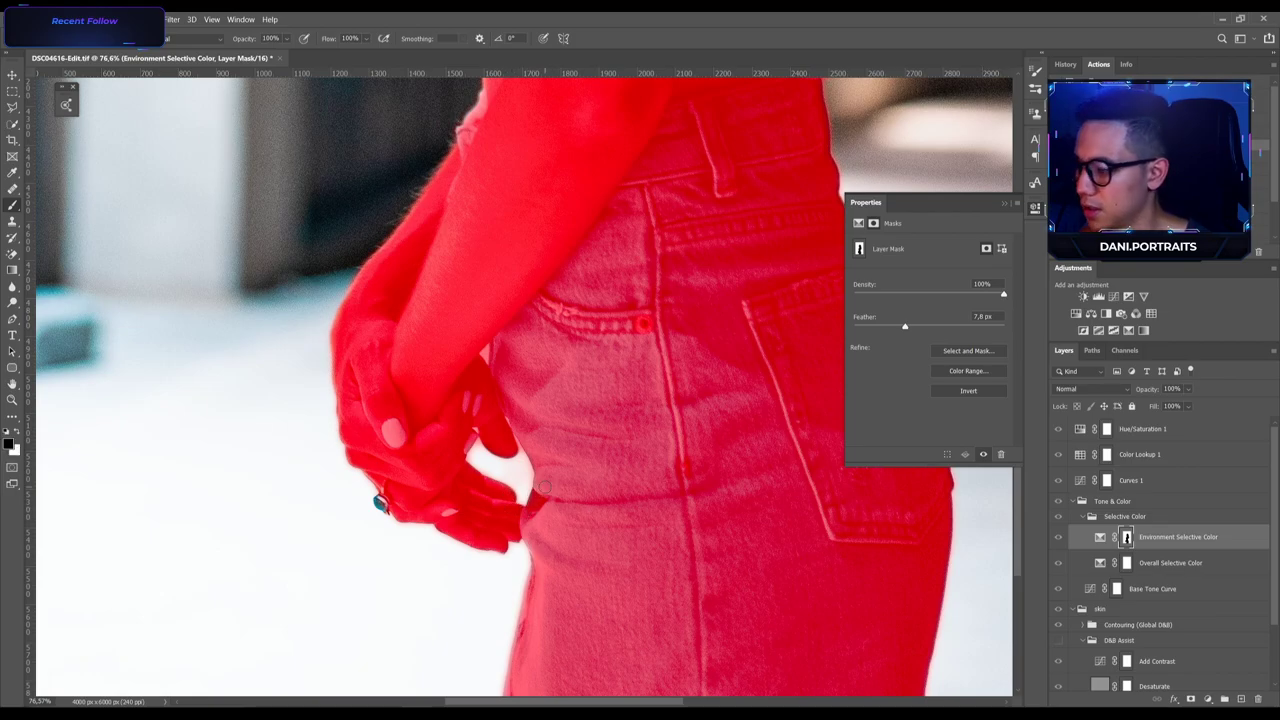
{"action": "key", "text": "ctrl+0"}
{"action": "key", "text": "ctrl+2"}
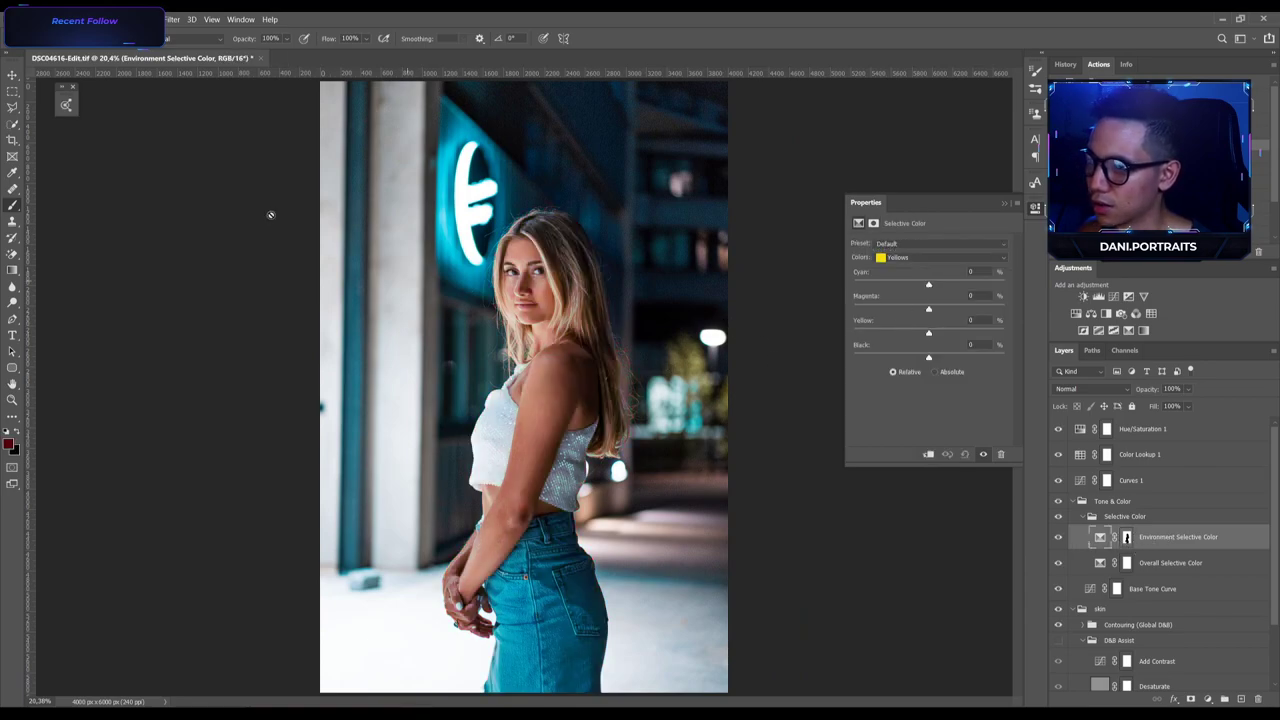
Set the Yellows of the Environment Selective Color layer to Cyan -100%, Magenta +15% and Yellow +32%.
{"action": "key", "text": "v"}
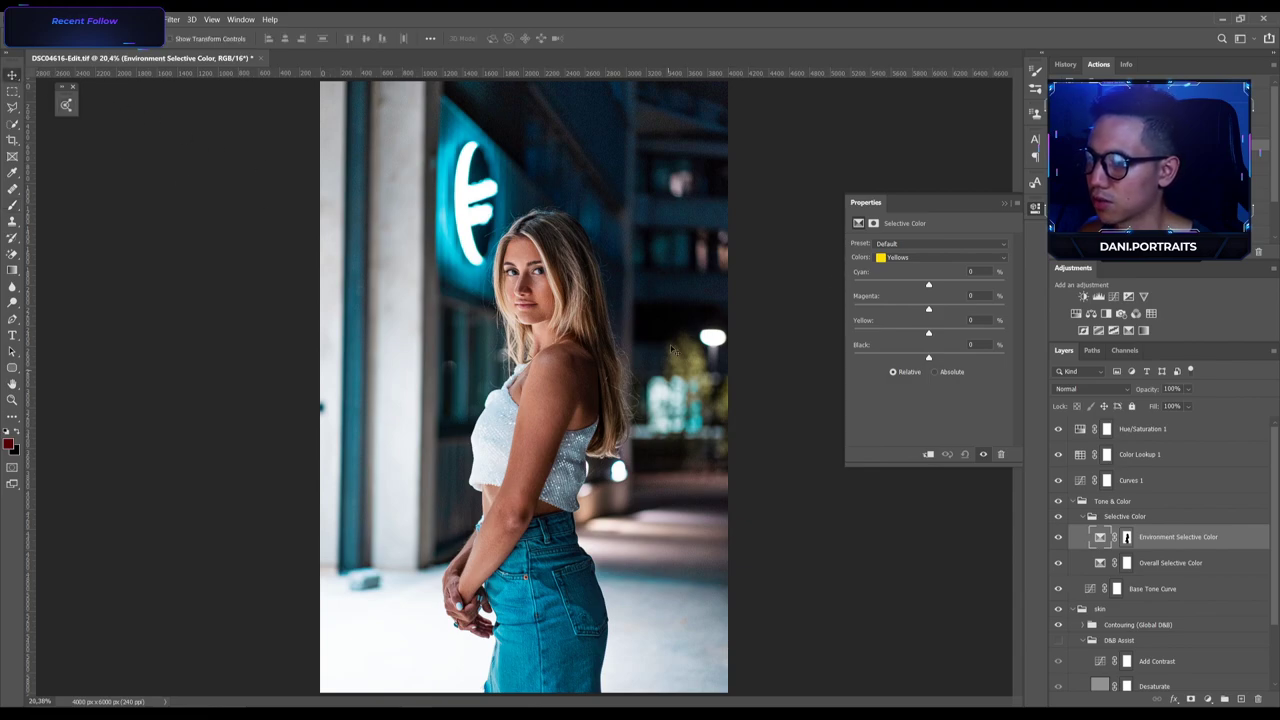
{"action": "left_click_drag", "start_coordinate": [930, 285], "coordinate": [854, 285]}
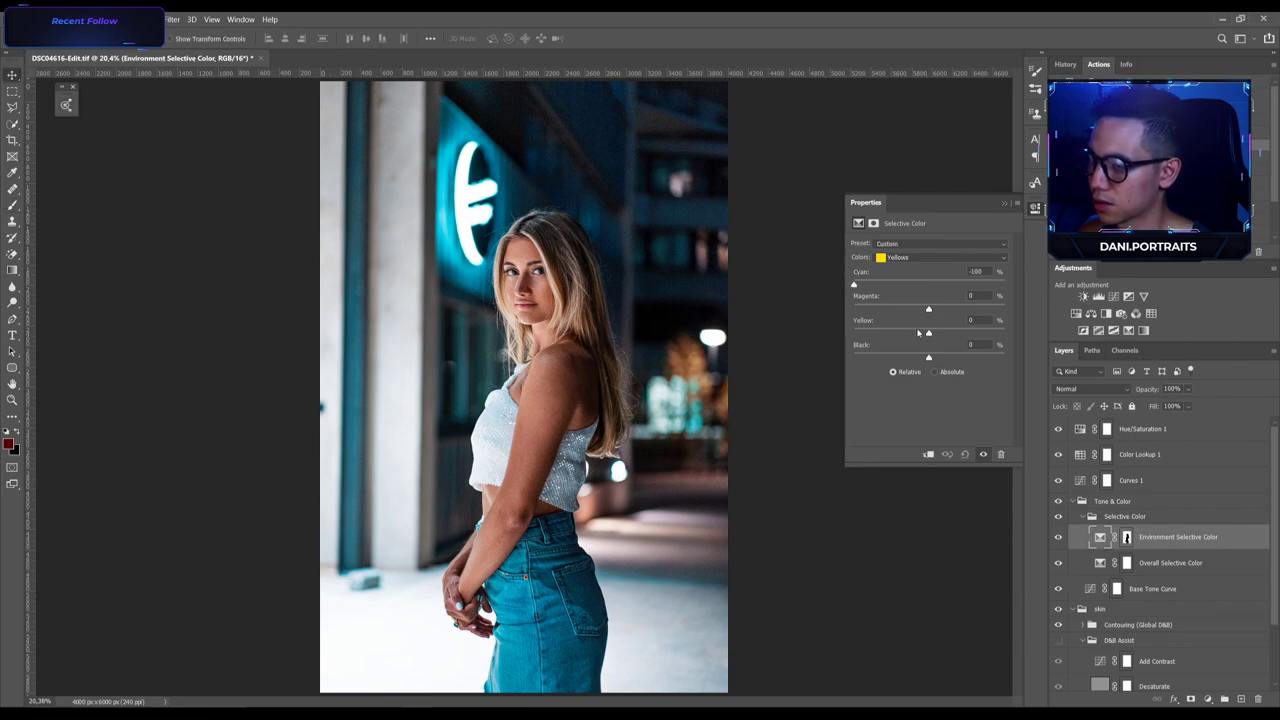
{"action": "mouse_move", "coordinate": [950, 312]}
{"action": "left_mouse_down"}
{"action": "mouse_move", "coordinate": [971, 333]}
{"action": "mouse_move", "coordinate": [953, 337]}
{"action": "left_mouse_up"}
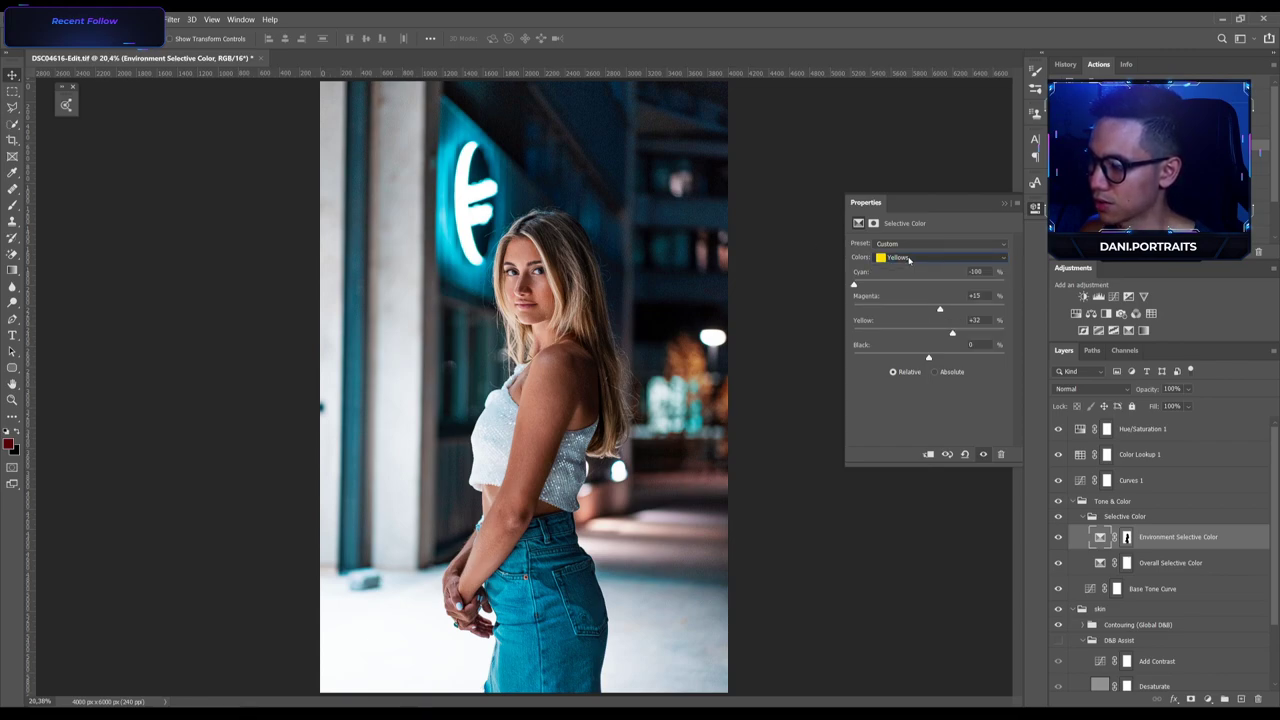
Set the Reds of the Environment Selective Color layer to Cyan -52%, Magenta +3% and Yellow +62%.
{"action": "key", "text": "Up"}
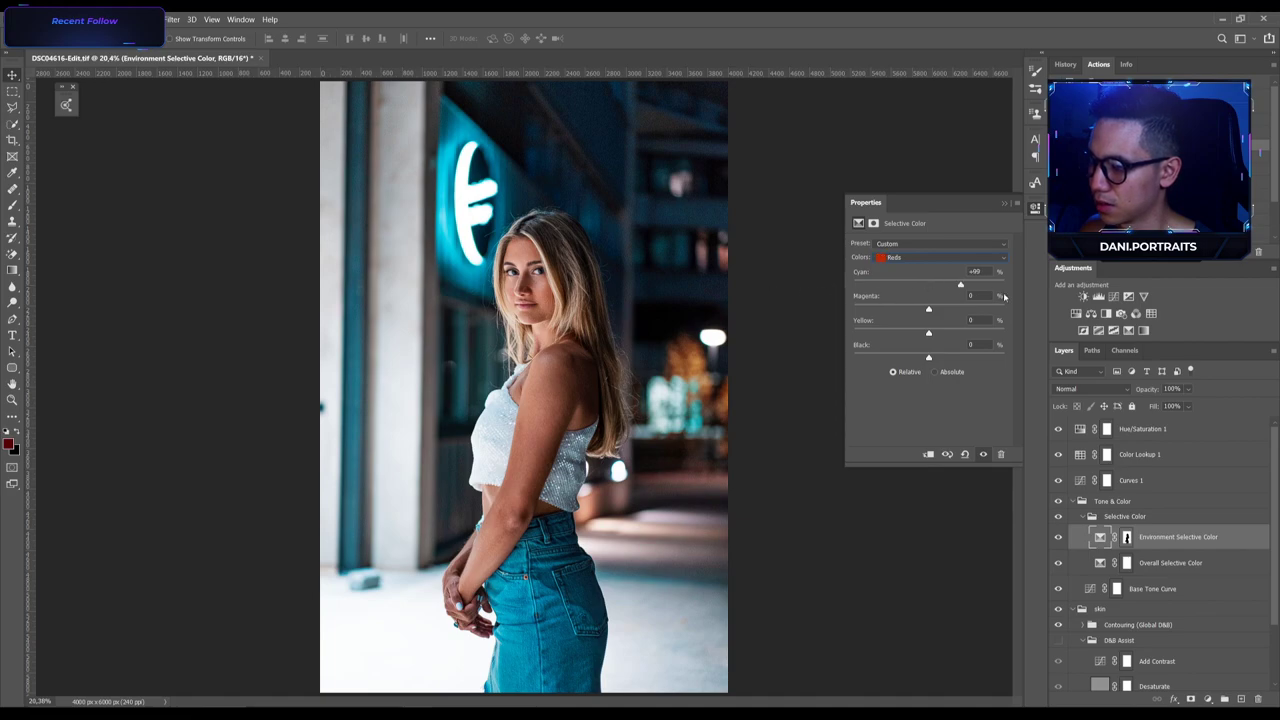
{"action": "left_click", "coordinate": [971, 320]}
{"action": "type", "text": "61"}
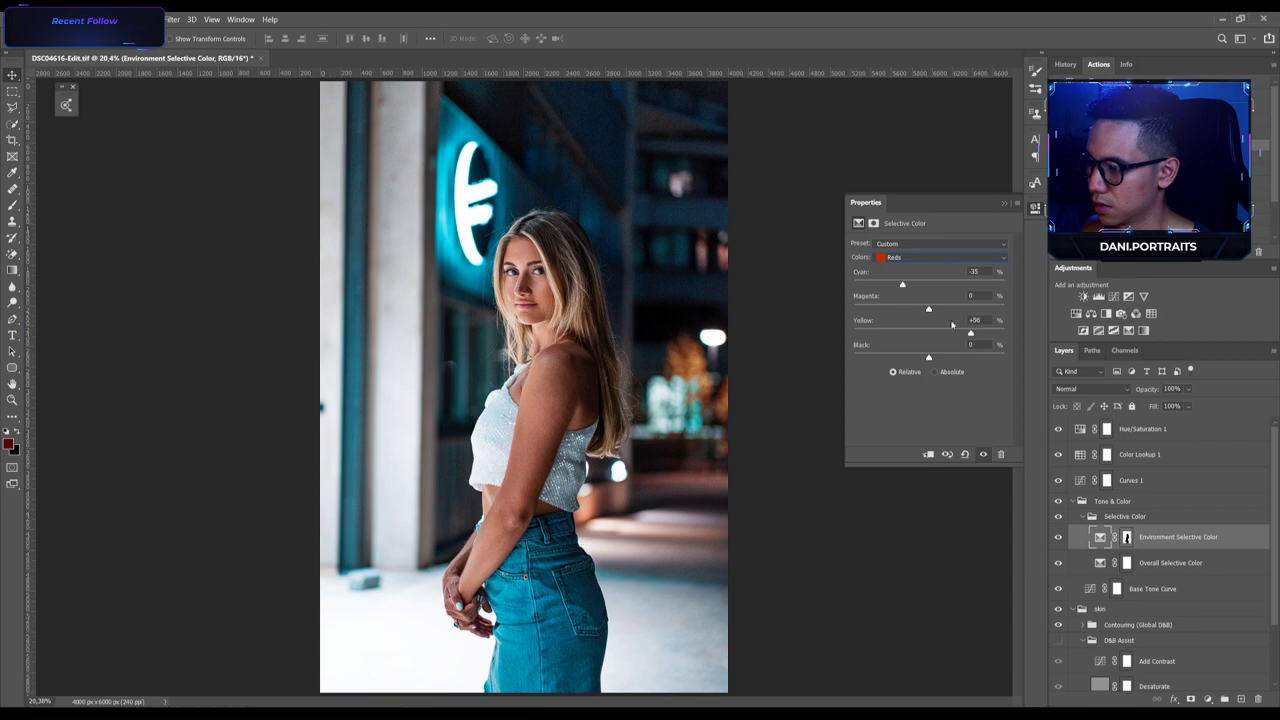
{"action": "mouse_move", "coordinate": [928, 309]}
{"action": "left_mouse_down"}
{"action": "mouse_move", "coordinate": [914, 309]}
{"action": "mouse_move", "coordinate": [933, 316]}
{"action": "left_mouse_up"}
{"action": "left_click_drag", "start_coordinate": [866, 287], "coordinate": [890, 288]}
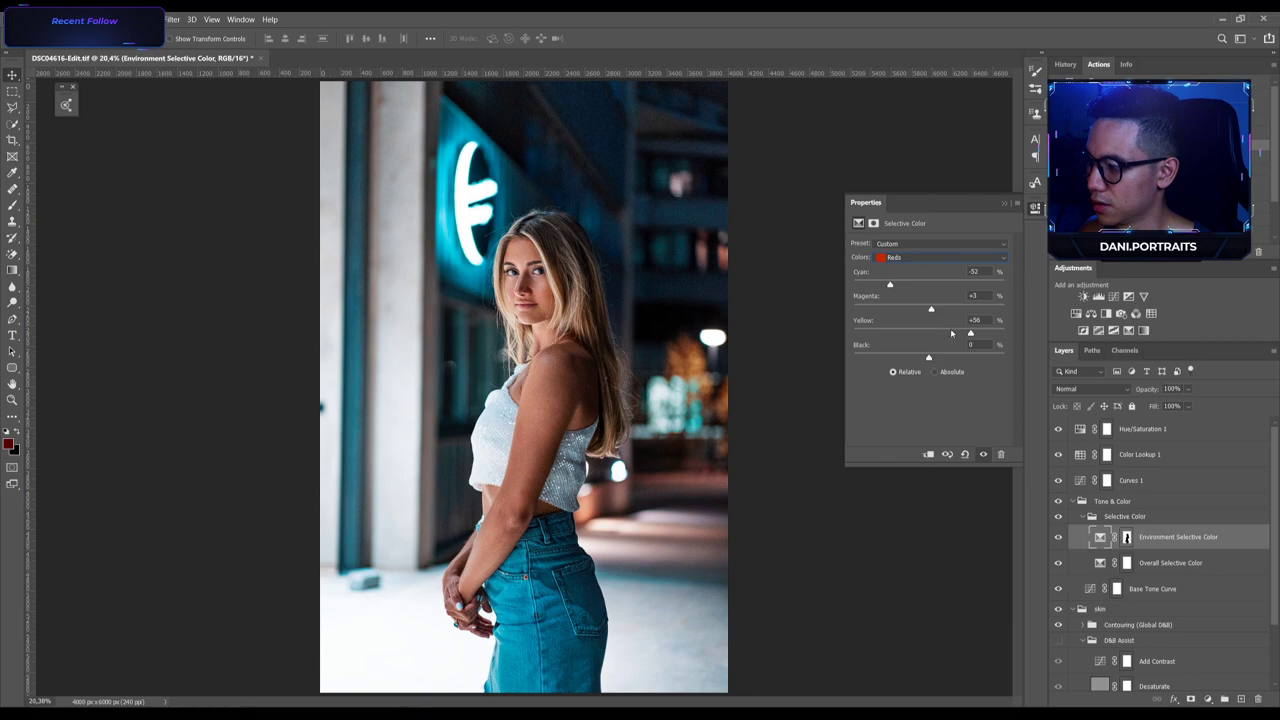
{"action": "mouse_move", "coordinate": [970, 333]}
{"action": "left_mouse_down"}
{"action": "mouse_move", "coordinate": [1000, 335]}
{"action": "mouse_move", "coordinate": [975, 337]}
{"action": "left_mouse_up"}
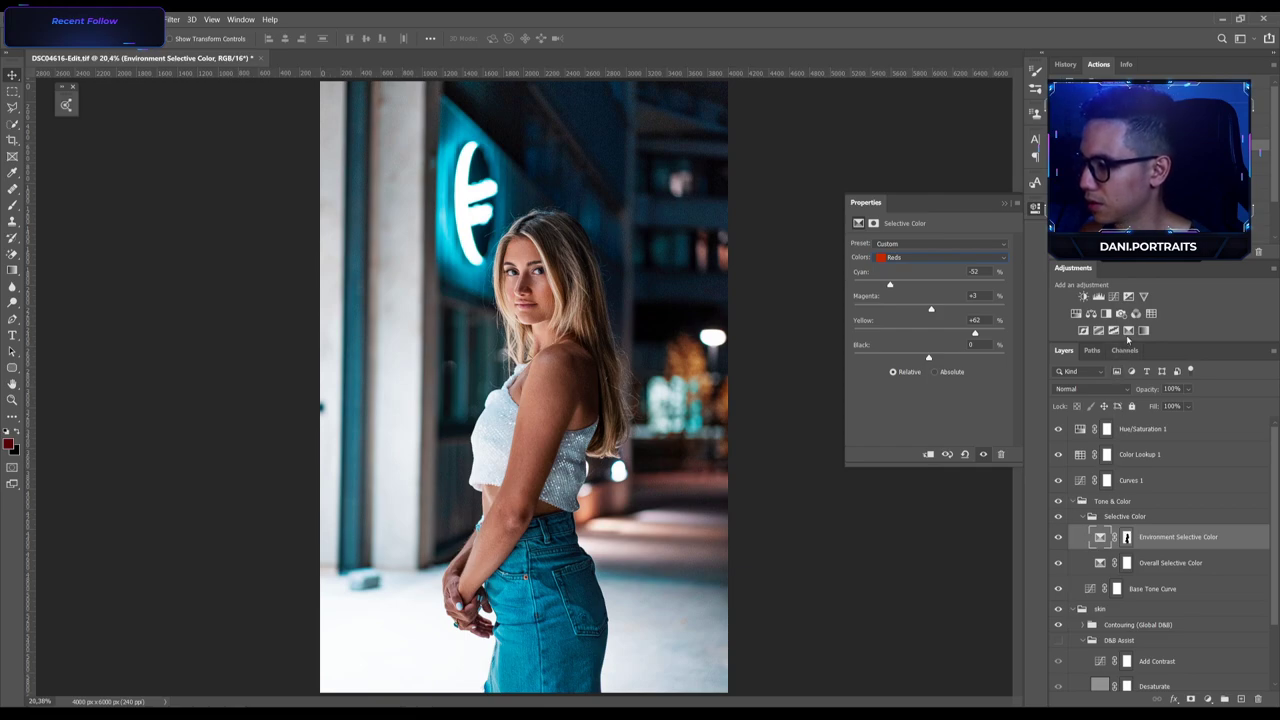
Add a second Selective Color layer above Environment Selective Color and give it a copy of that layer's mask.
{"action": "left_click", "coordinate": [1129, 331]}
{"action": "left_click", "coordinate": [1128, 538]}
{"action": "left_click", "coordinate": [1100, 537]}
Set the Yellows of the new Selective Color layer to Cyan -54%, Magenta +10% and Yellow +35%.
{"action": "left_click", "coordinate": [940, 258]}
{"action": "left_click", "coordinate": [921, 280]}
{"action": "left_click_drag", "start_coordinate": [928, 285], "coordinate": [955, 341]}
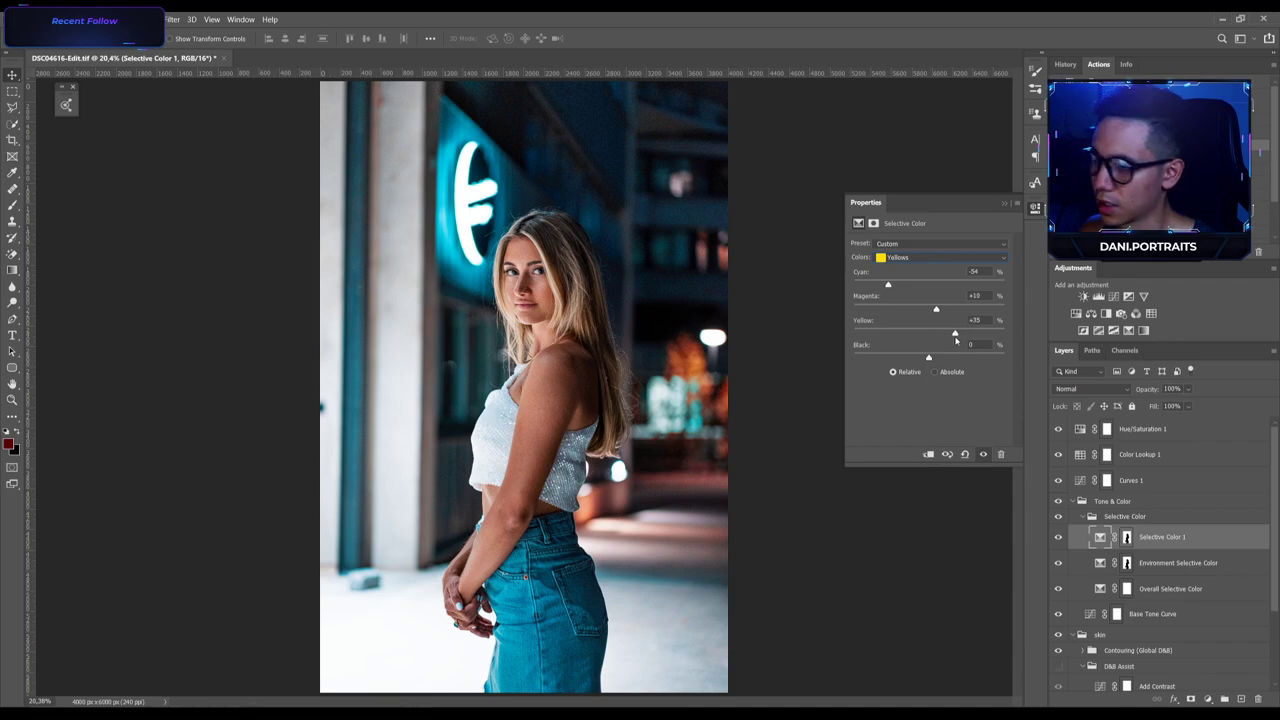
Set the Reds of the new Selective Color layer to Magenta -8% and Yellow +52%, keeping Cyan at 0.
{"action": "left_click", "coordinate": [905, 257]}
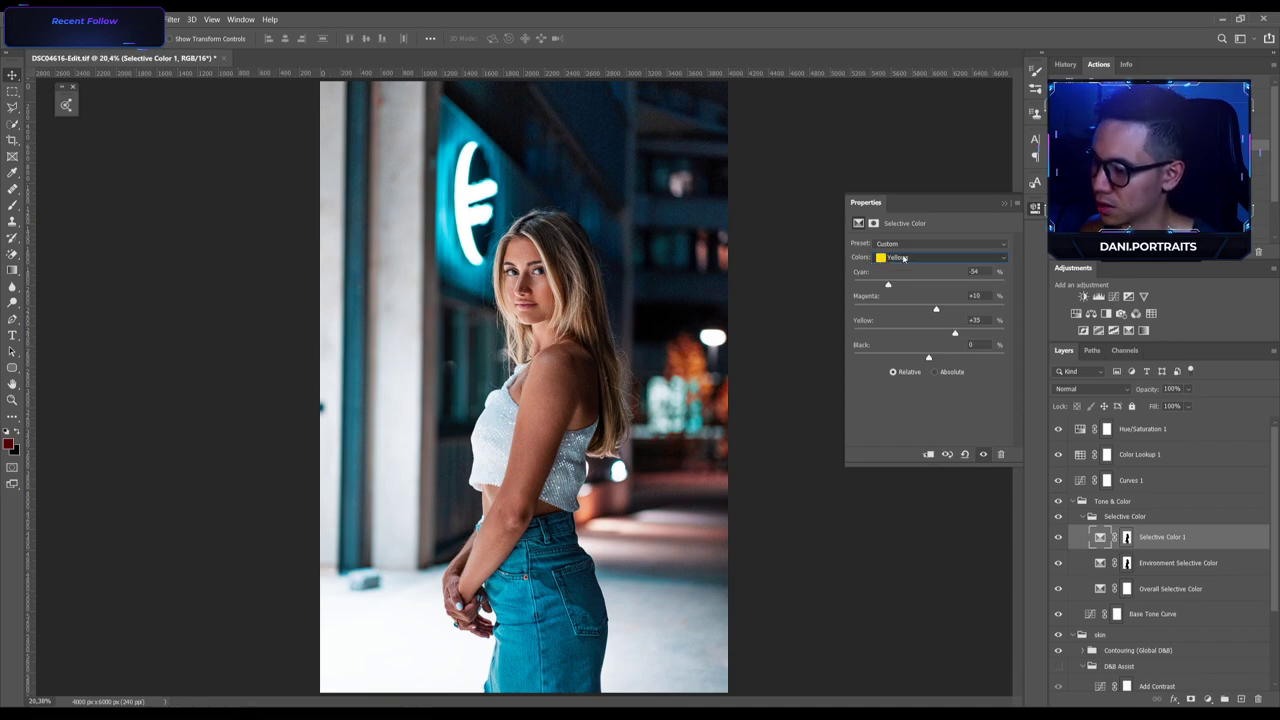
{"action": "left_click", "coordinate": [885, 272]}
{"action": "left_click_drag", "start_coordinate": [929, 336], "coordinate": [927, 288]}
{"action": "left_click_drag", "start_coordinate": [927, 287], "coordinate": [929, 287]}
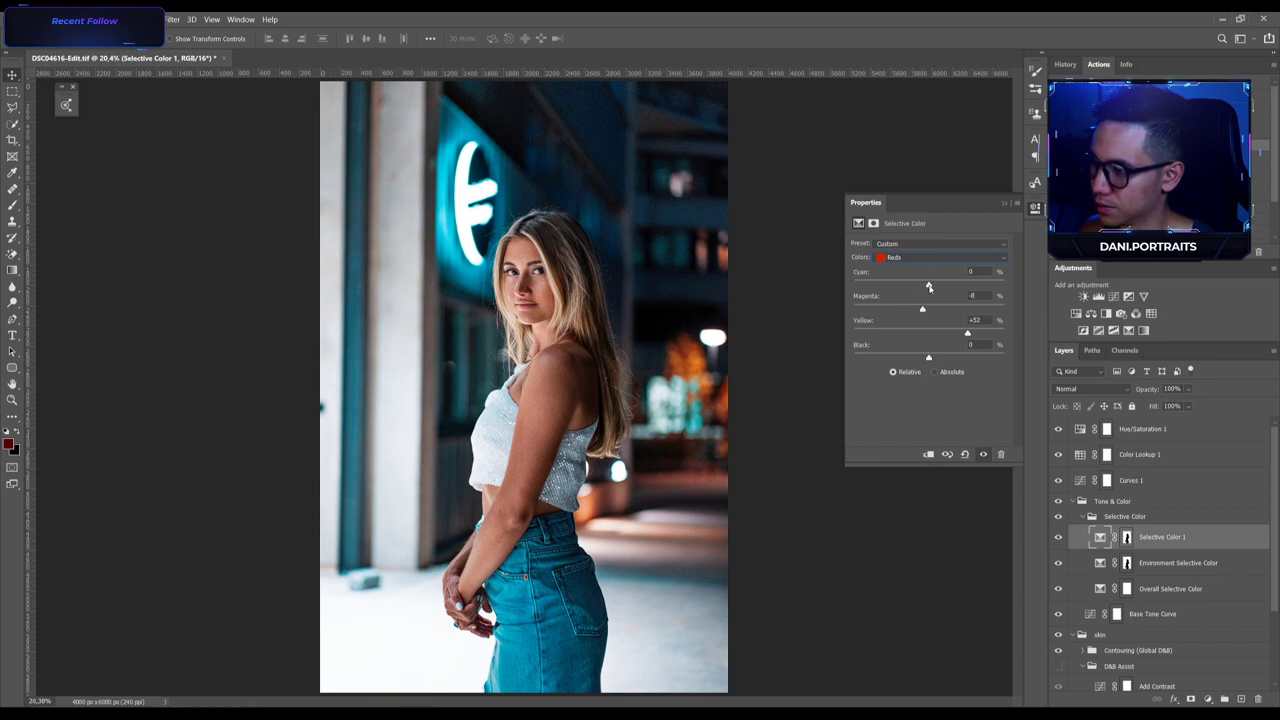
Compare the image with and without the Tone & Color group, and try to save the document.
{"action": "left_click", "coordinate": [1058, 502]}
{"action": "left_click", "coordinate": [1058, 502]}
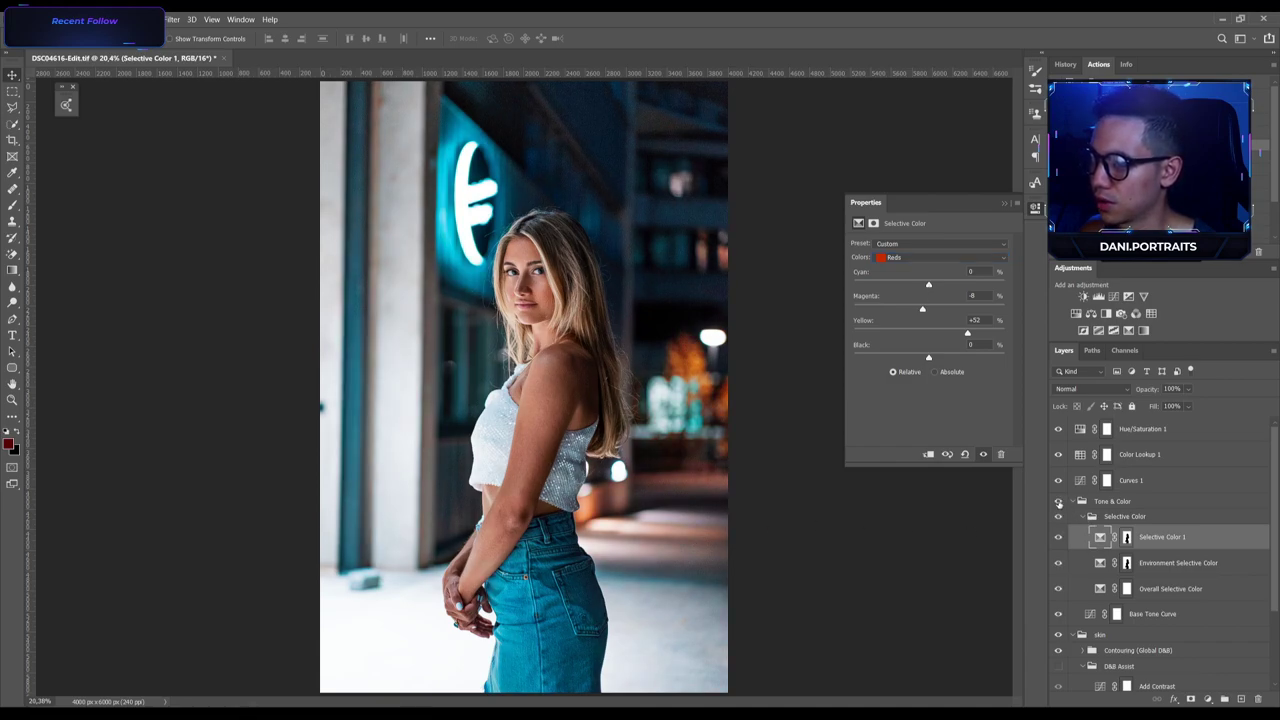
{"action": "left_click", "coordinate": [1058, 502]}
{"action": "left_click", "coordinate": [1058, 502]}
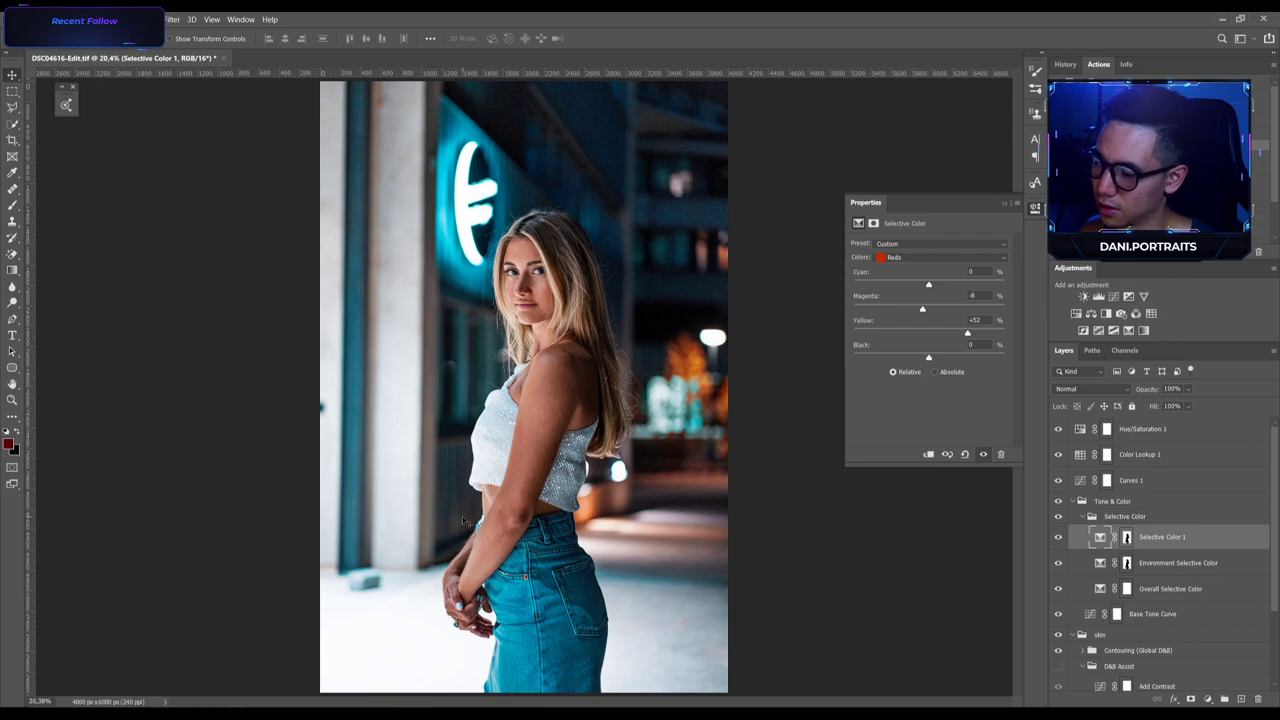
{"action": "key", "text": "ctrl+s"}
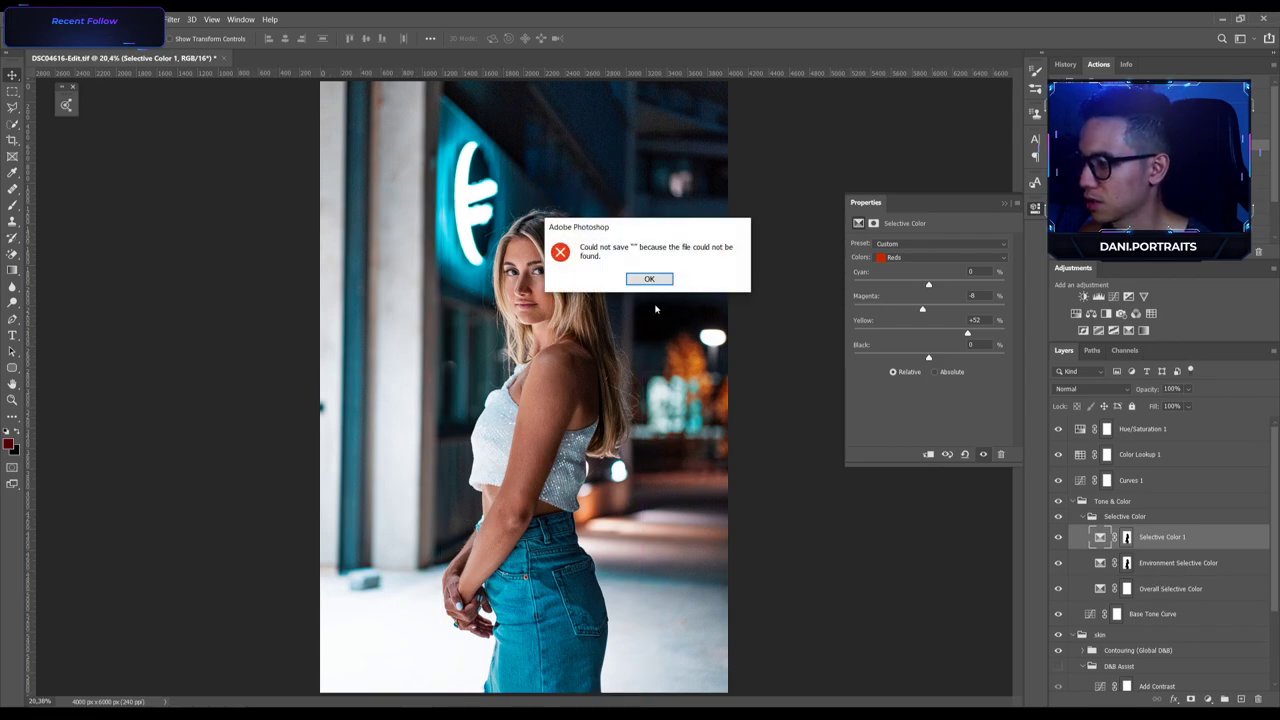
Dismiss the save error, look through the computer's drives in File Explorer, and return to Photoshop.
{"action": "left_click", "coordinate": [656, 283]}
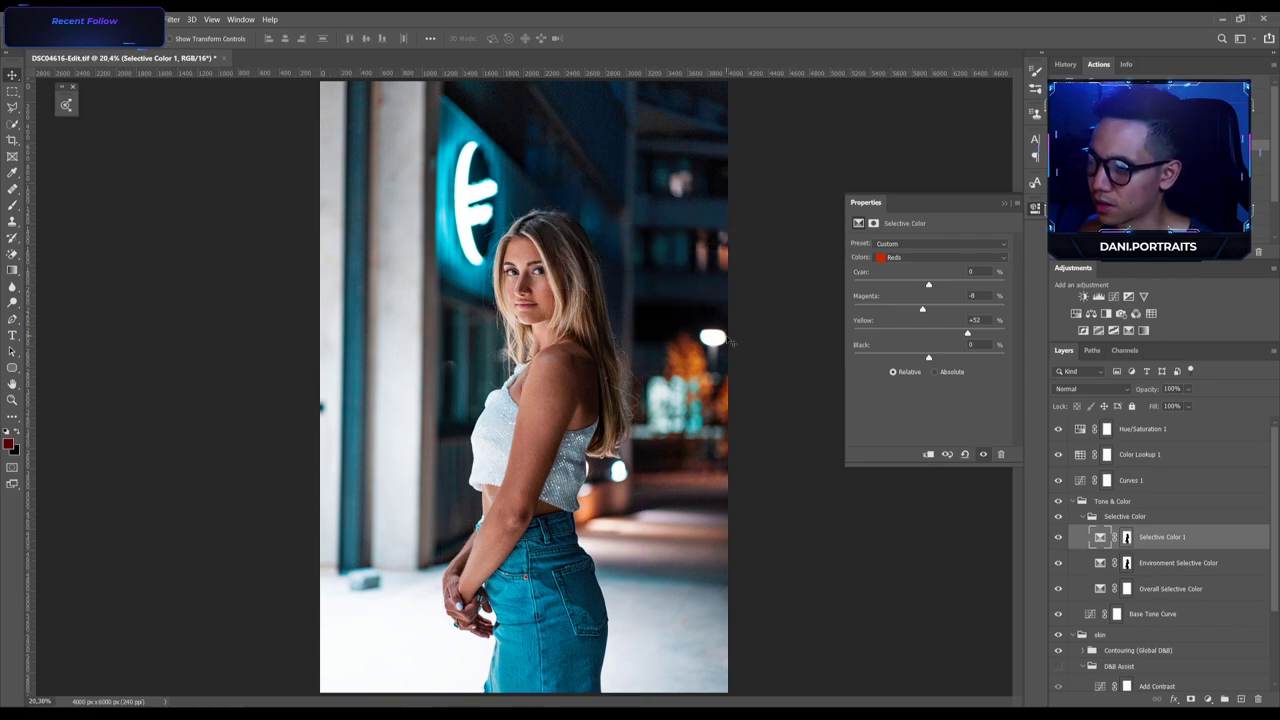
{"action": "key", "text": "super+e"}
{"action": "scroll", "coordinate": [400, 440], "scroll_direction": "down", "scroll_amount": 2}
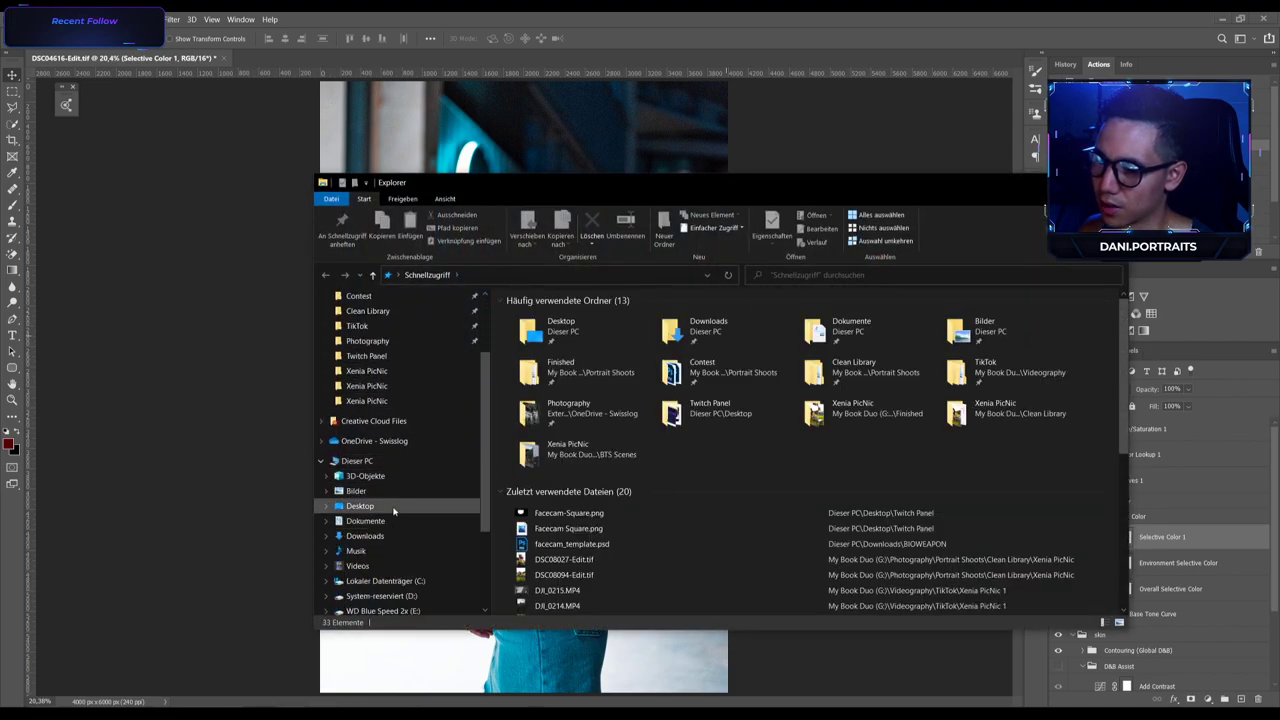
{"action": "scroll", "coordinate": [400, 448], "scroll_direction": "down", "scroll_amount": 2}
{"action": "left_click", "coordinate": [729, 549]}
{"action": "key", "text": "alt+Tab"}
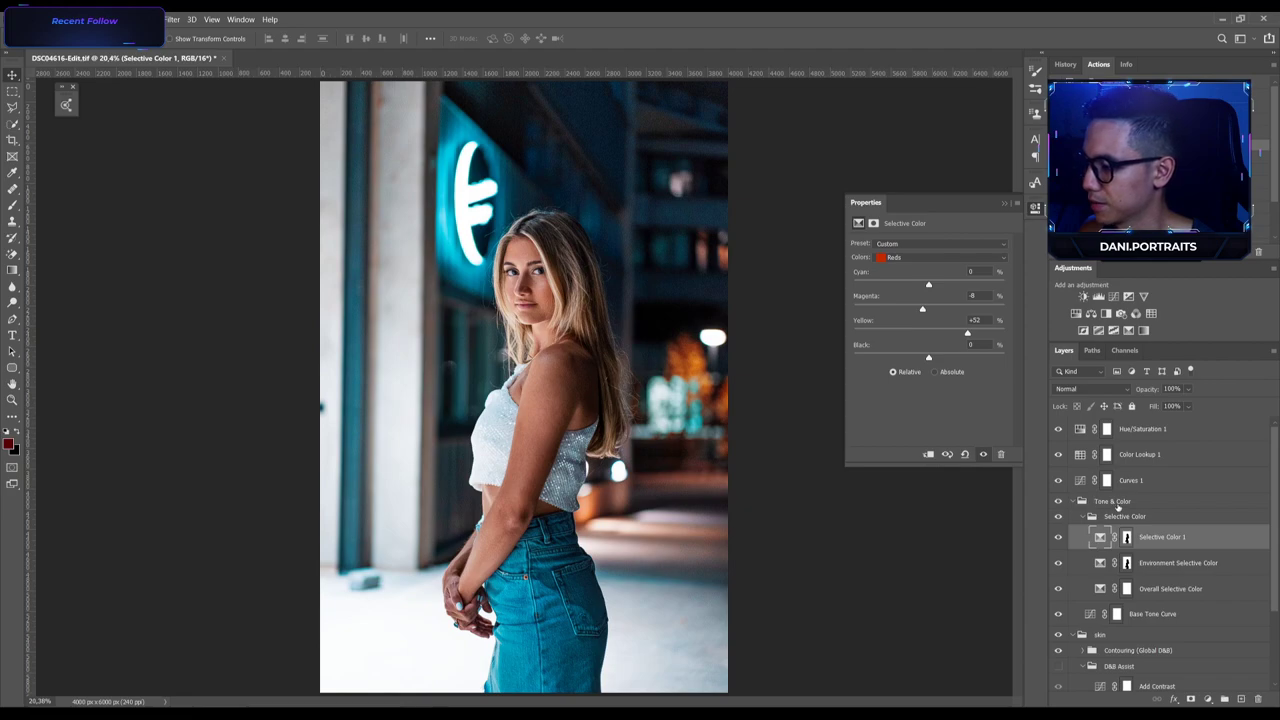
Copy the Selective Color 1 mask onto the Curves 1 layer and raise its curve's black point to output 9.
{"action": "left_click_drag", "start_coordinate": [1127, 538], "coordinate": [1106, 480]}
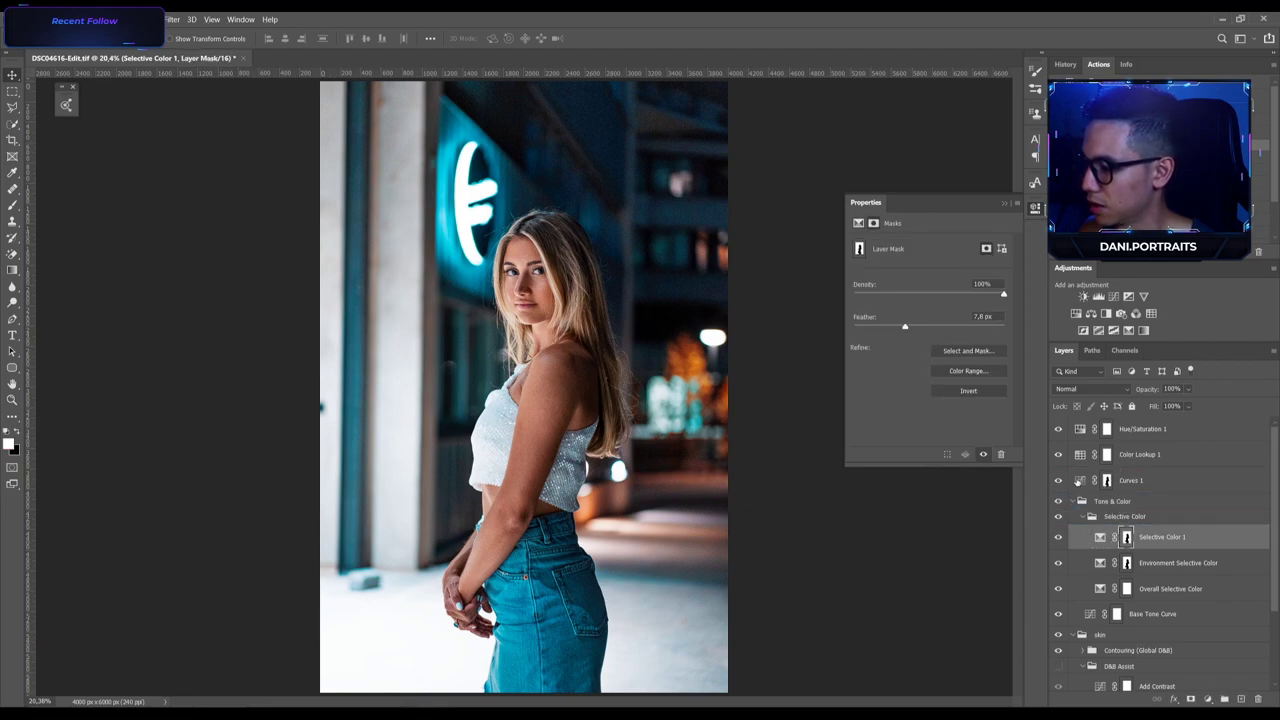
{"action": "left_click", "coordinate": [1080, 481]}
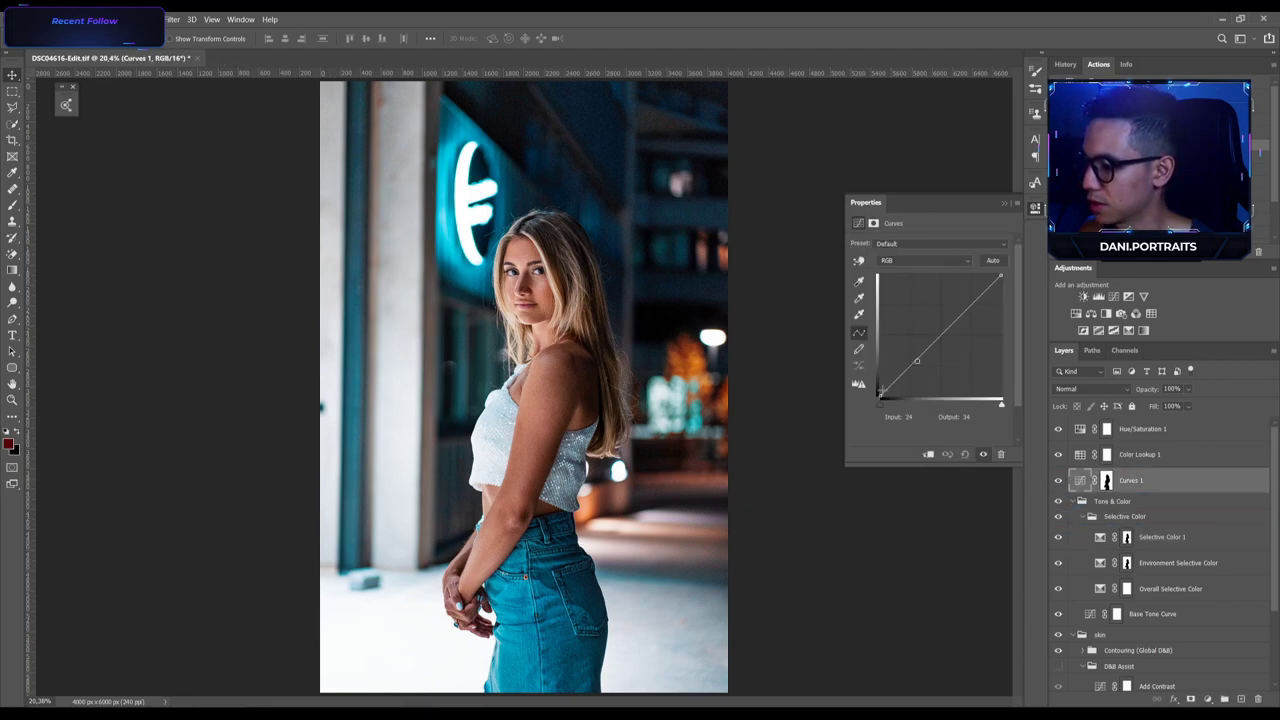
{"action": "left_click_drag", "start_coordinate": [879, 398], "coordinate": [879, 391]}
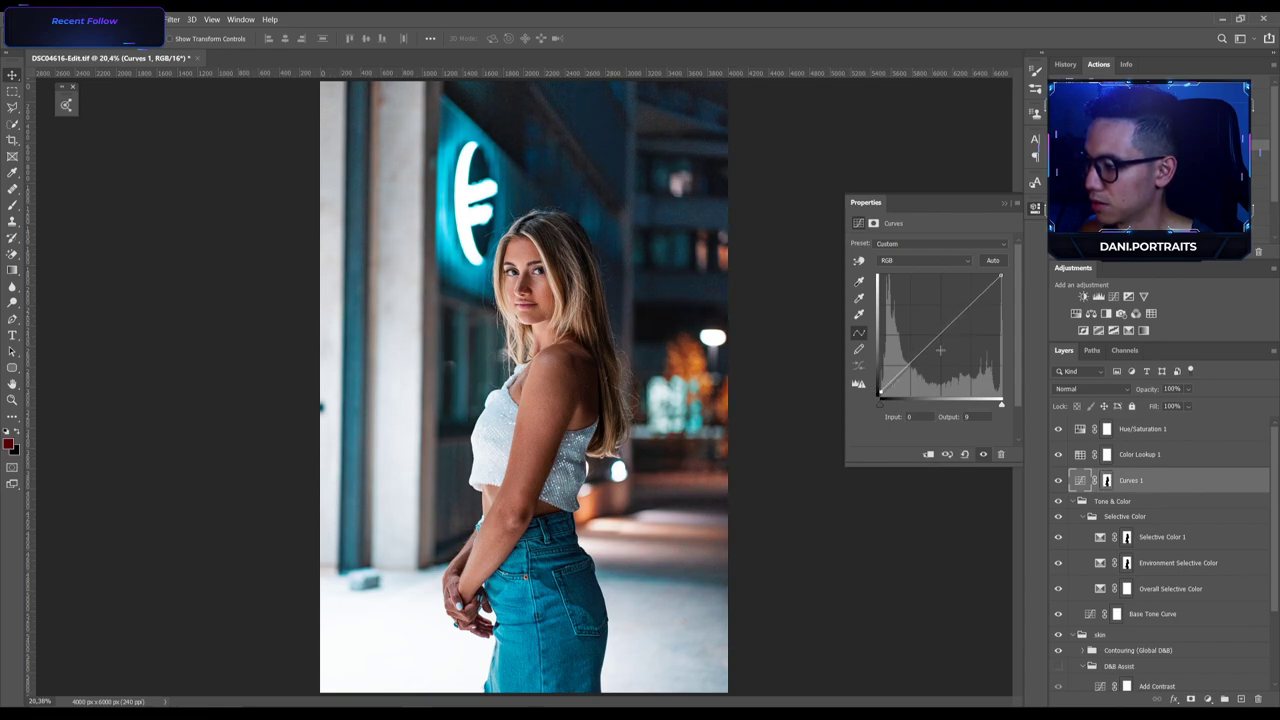
Darken the Curves 1 midtones with a point at input 122, output 91, comparing the image with the layer hidden.
{"action": "left_click_drag", "start_coordinate": [941, 337], "coordinate": [941, 353]}
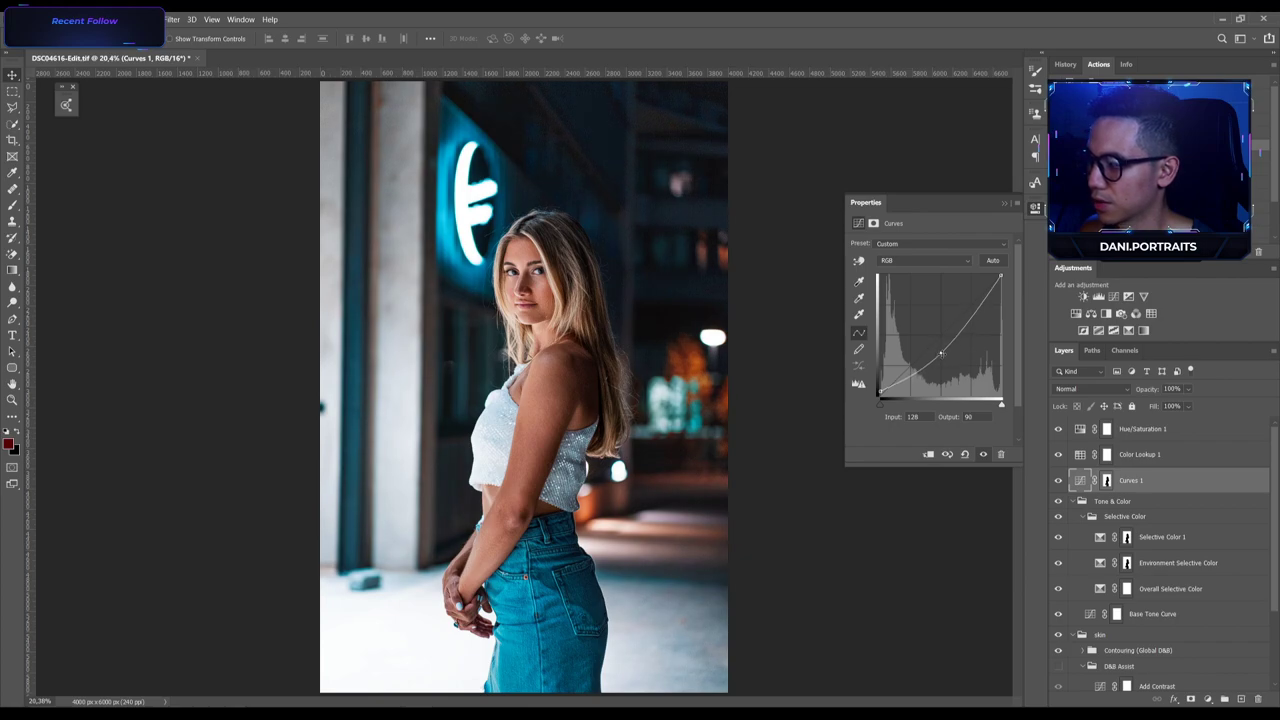
{"action": "left_click", "coordinate": [1061, 482]}
{"action": "left_click", "coordinate": [1060, 482]}
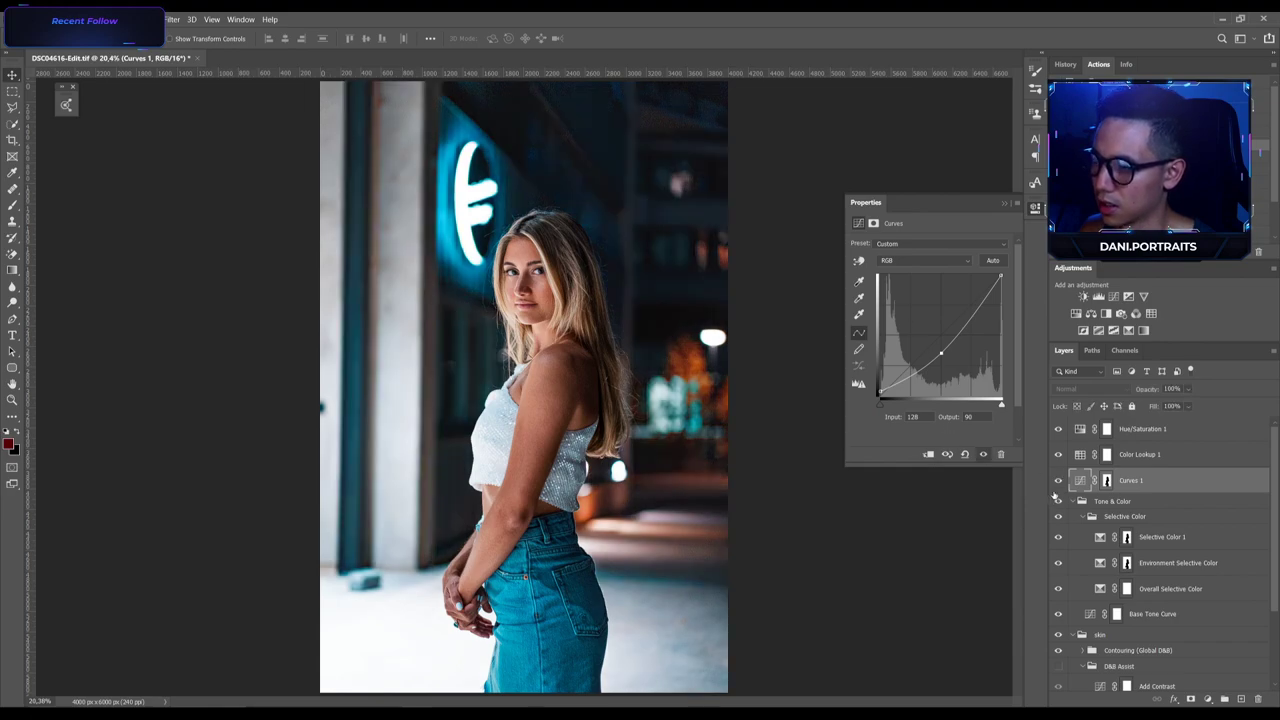
{"action": "left_click_drag", "start_coordinate": [941, 352], "coordinate": [938, 353]}
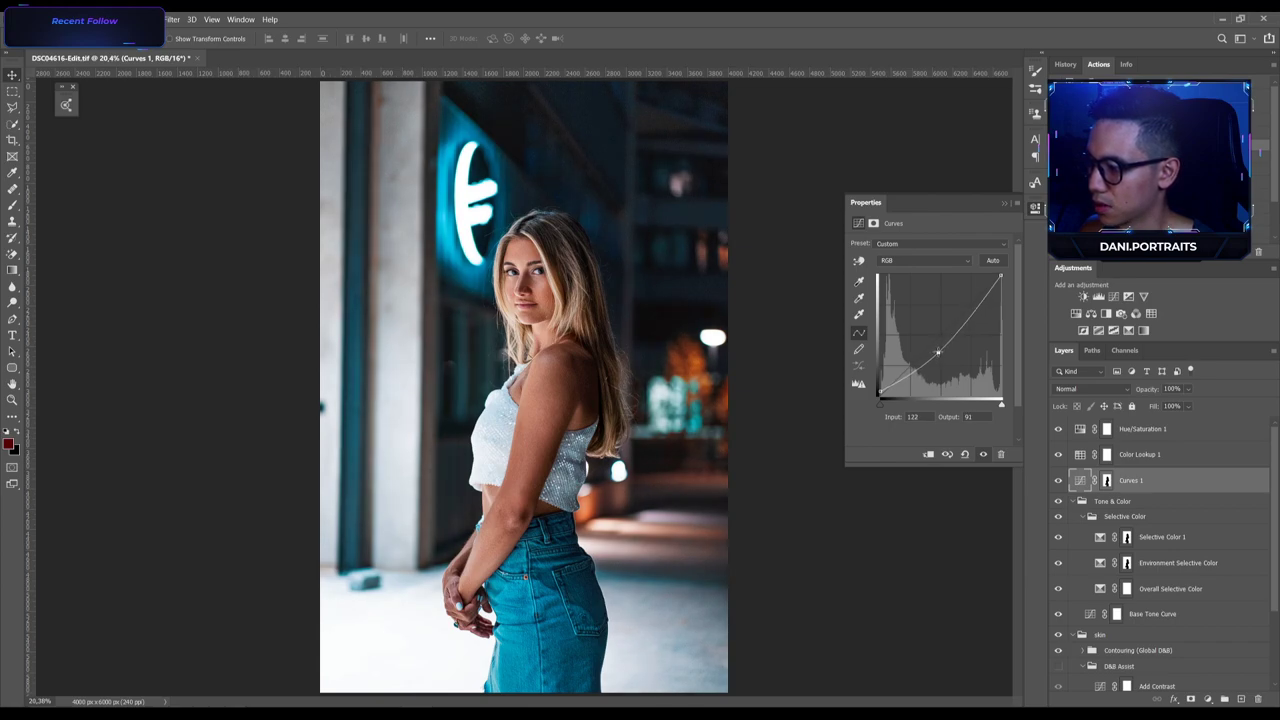
Reduce the opacity of the Color Lookup 1 layer to 12%.
{"action": "left_click", "coordinate": [1070, 455]}
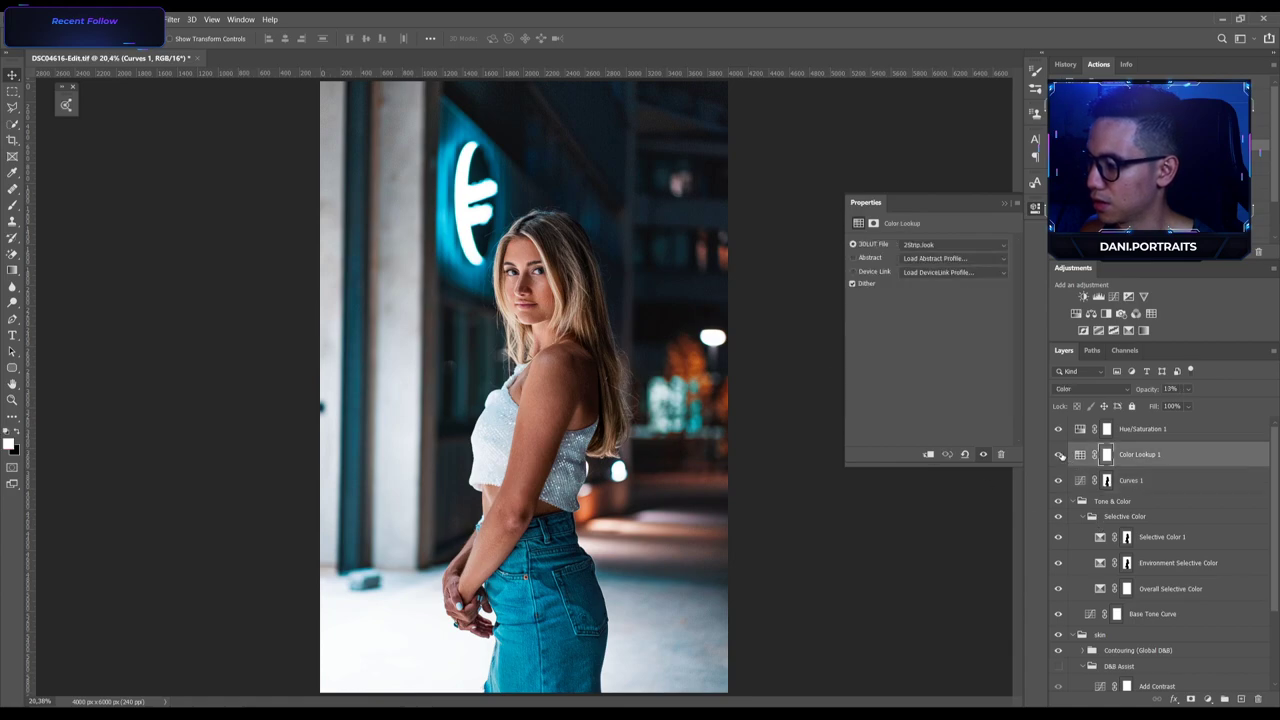
{"action": "left_click", "coordinate": [1080, 454]}
{"action": "left_click_drag", "start_coordinate": [1153, 390], "coordinate": [1149, 391]}
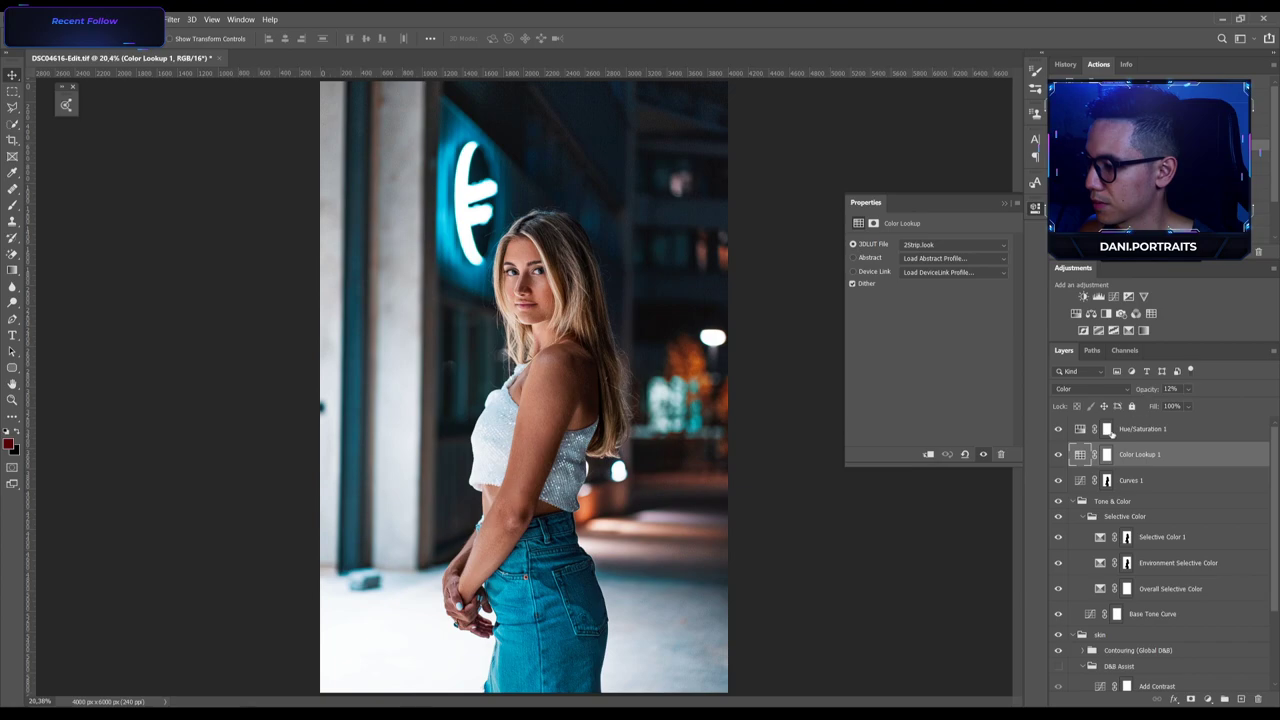
Try a Rectangular Marquee selection around the woman with the Hue/Saturation 1 mask active, and deselect it.
{"action": "left_click", "coordinate": [1107, 429]}
{"action": "left_click_drag", "start_coordinate": [480, 283], "coordinate": [601, 311]}
{"action": "scroll", "coordinate": [601, 311], "scroll_direction": "down", "scroll_amount": 1}
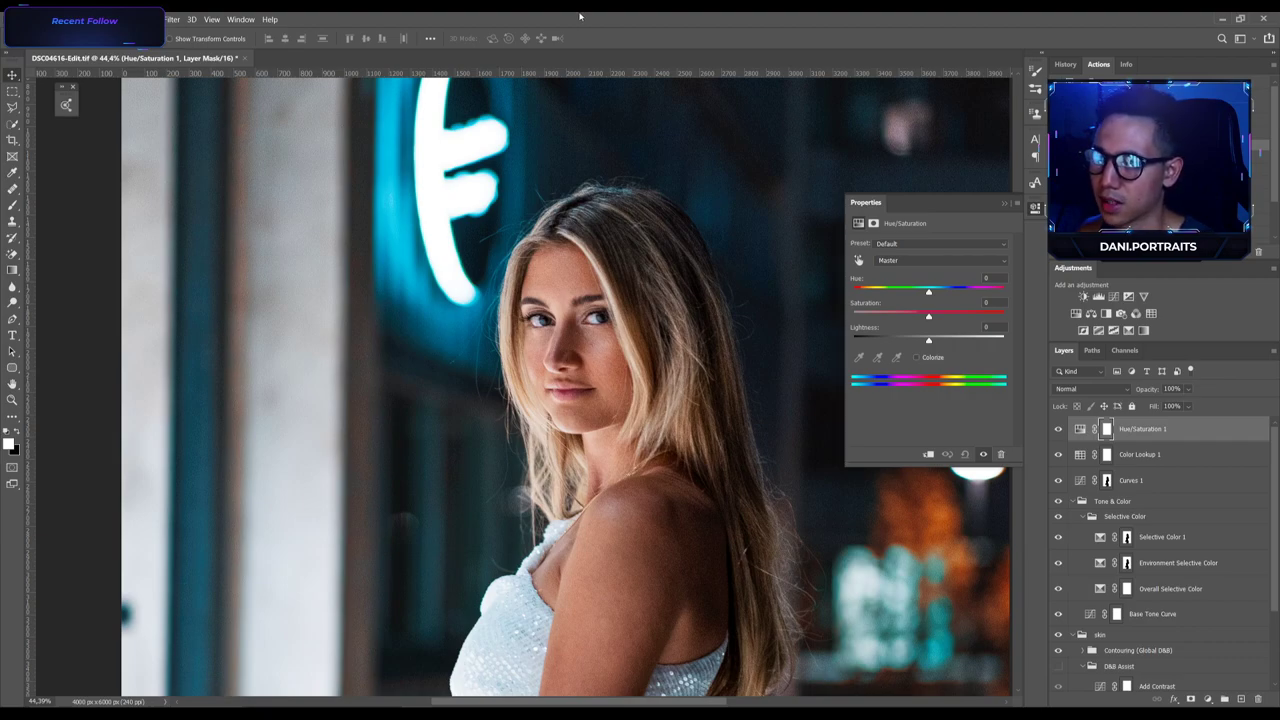
{"action": "left_click", "coordinate": [12, 91]}
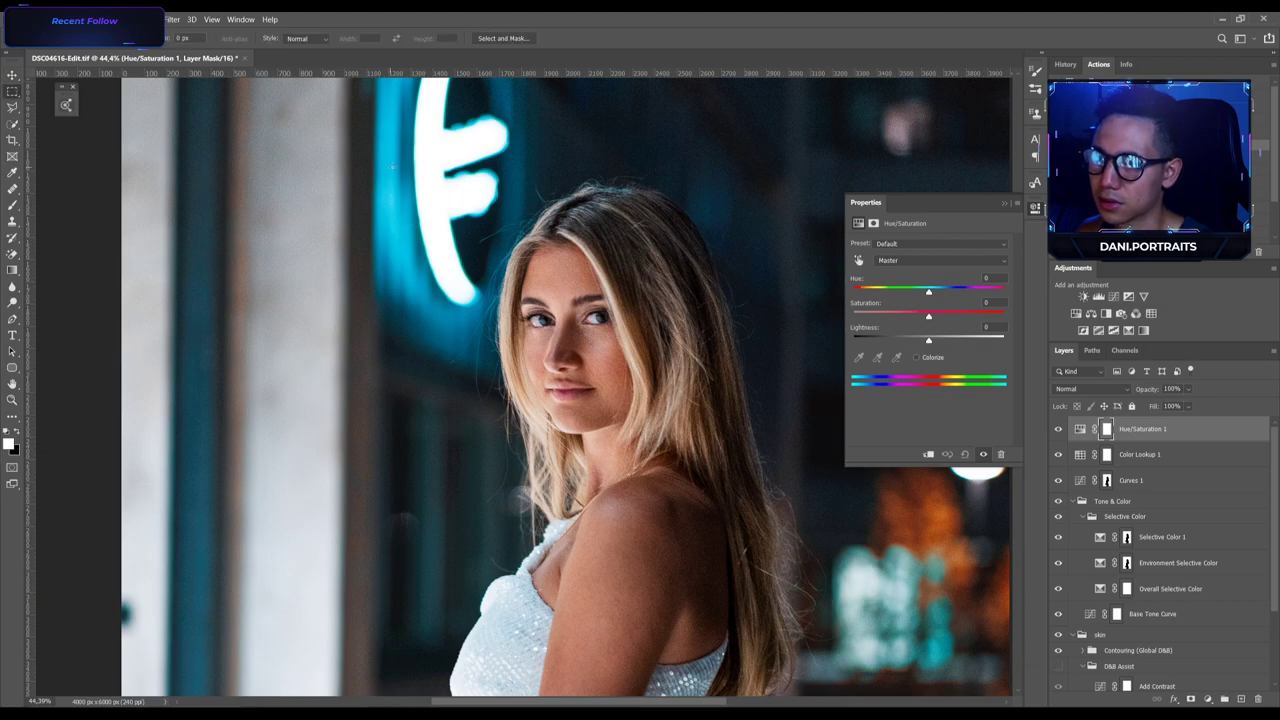
{"action": "key", "text": "ctrl+0"}
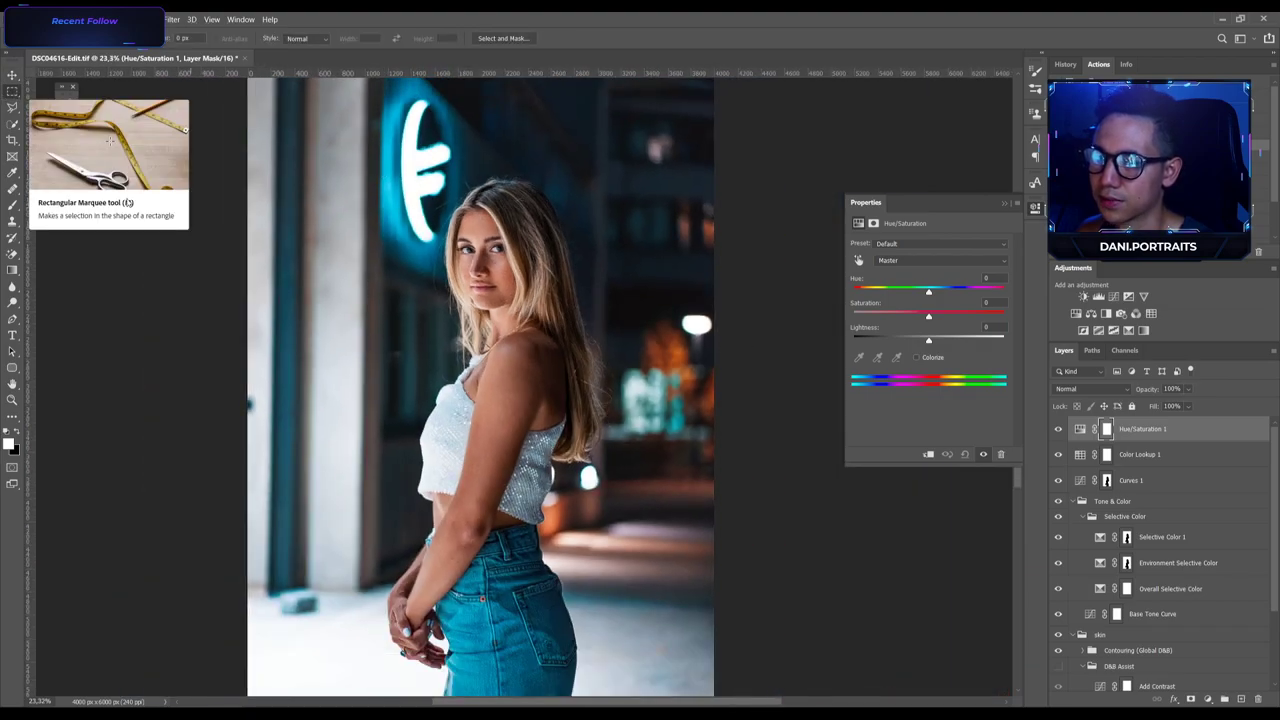
{"action": "right_click", "coordinate": [14, 96]}
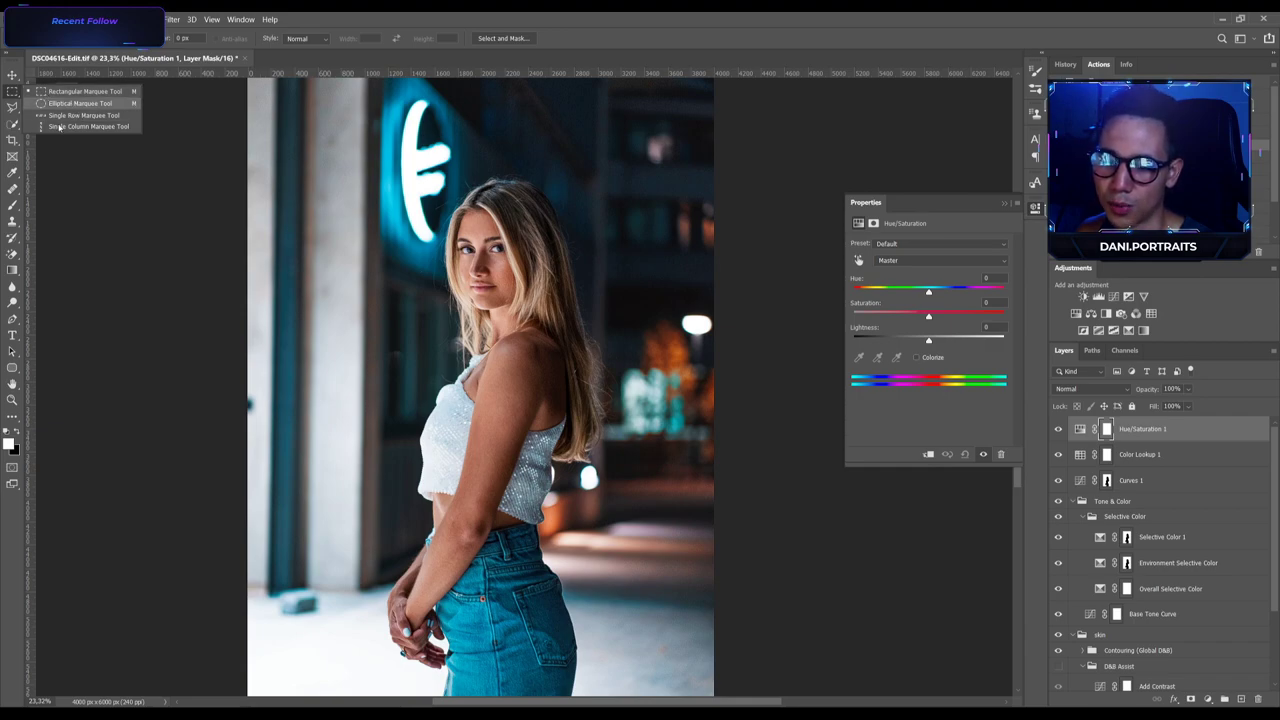
{"action": "left_click", "coordinate": [82, 91]}
{"action": "left_click_drag", "start_coordinate": [378, 190], "coordinate": [558, 550]}
{"action": "key", "text": "ctrl+d"}
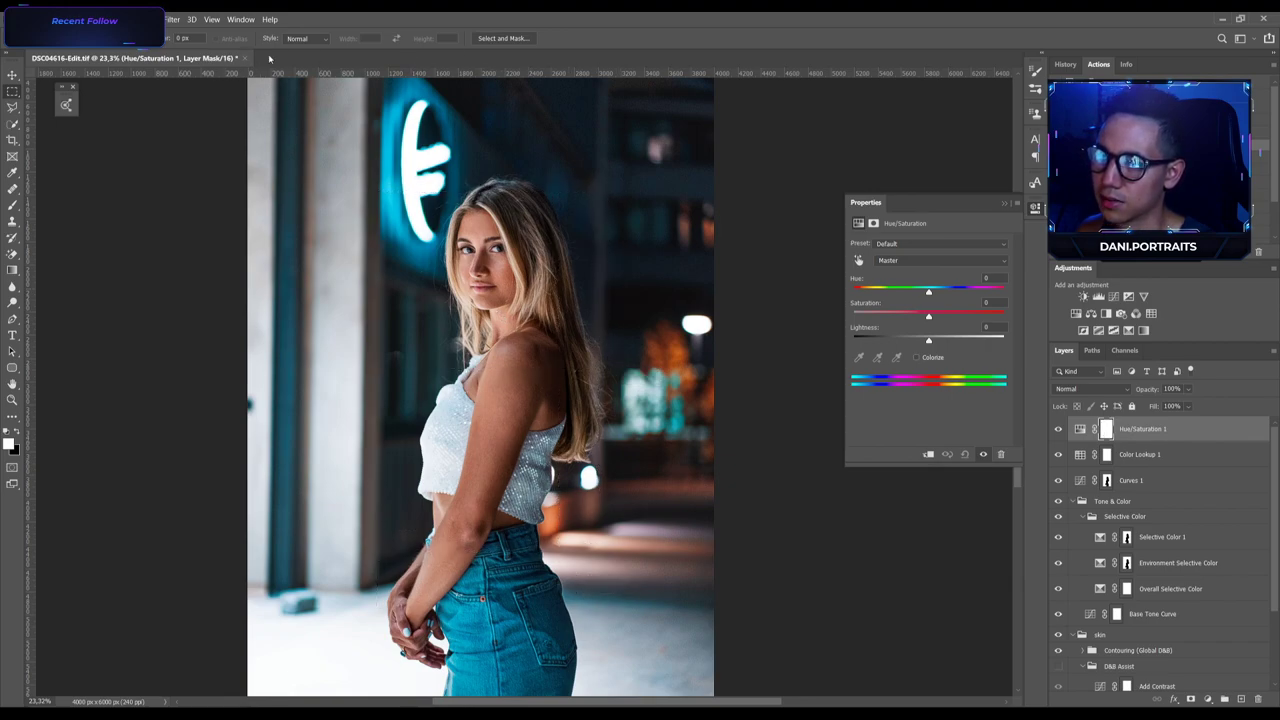
Try selecting the woman with the Quick Selection tool and Select Subject, and clear the selection.
{"action": "right_click", "coordinate": [12, 91]}
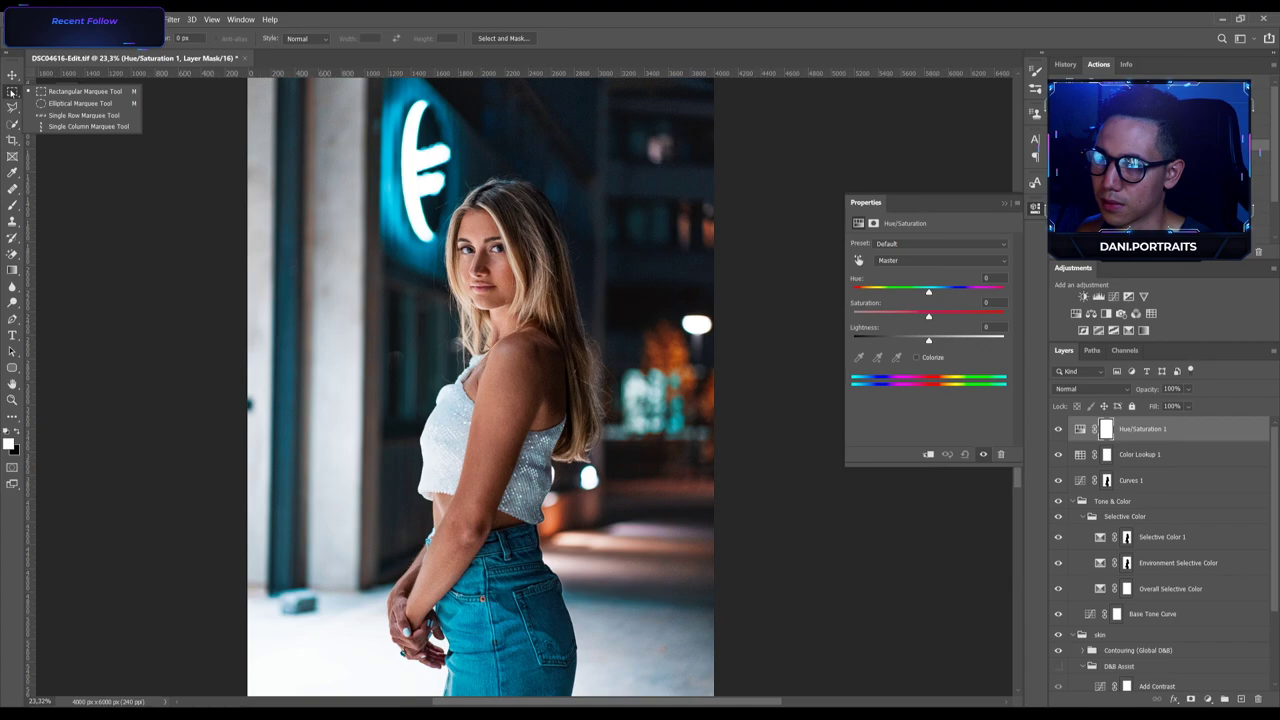
{"action": "left_click", "coordinate": [12, 123]}
{"action": "right_click", "coordinate": [12, 123]}
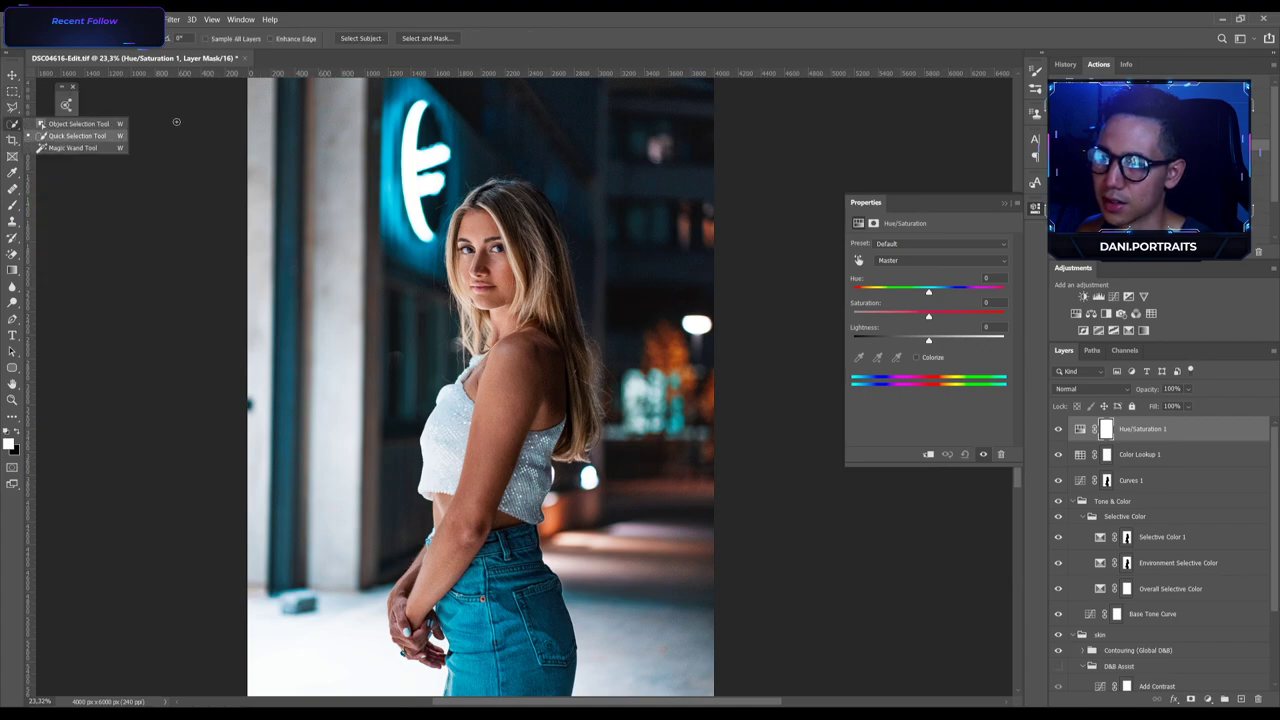
{"action": "left_click", "coordinate": [77, 135]}
{"action": "mouse_move", "coordinate": [470, 247]}
{"action": "left_mouse_down"}
{"action": "mouse_move", "coordinate": [472, 290]}
{"action": "mouse_move", "coordinate": [530, 320]}
{"action": "mouse_move", "coordinate": [455, 240]}
{"action": "left_mouse_up"}
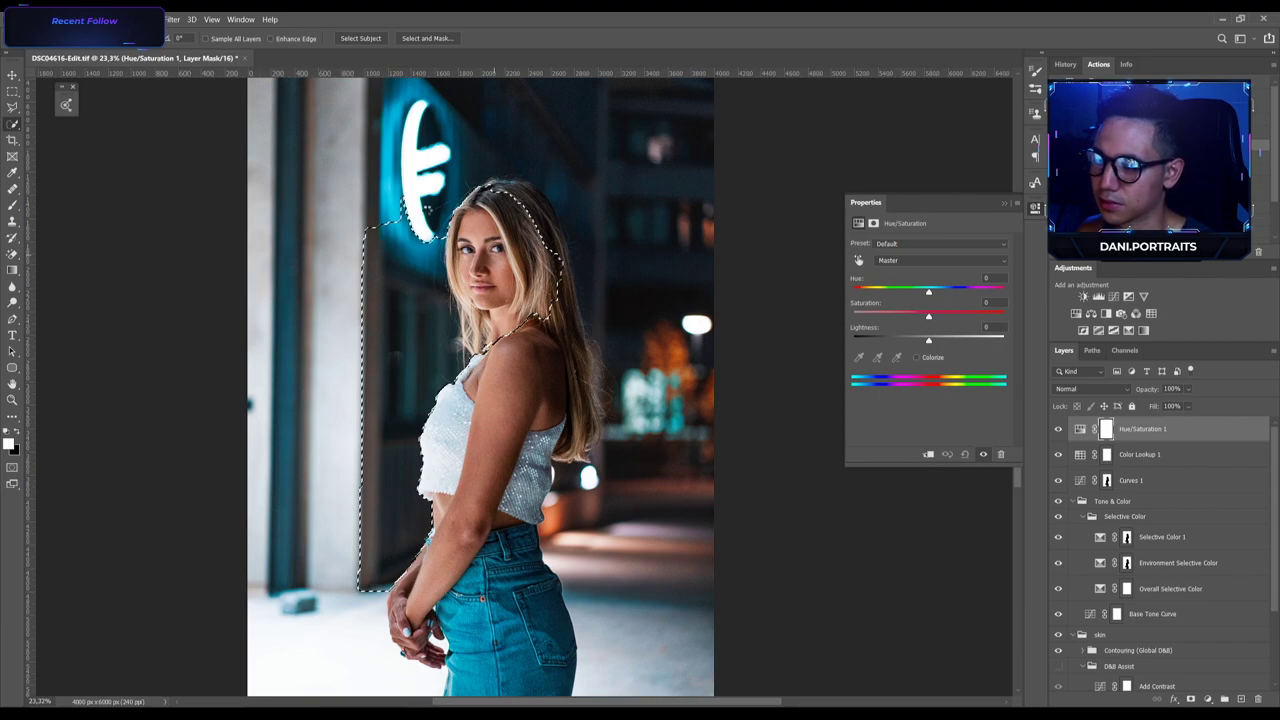
{"action": "left_click", "coordinate": [360, 38]}
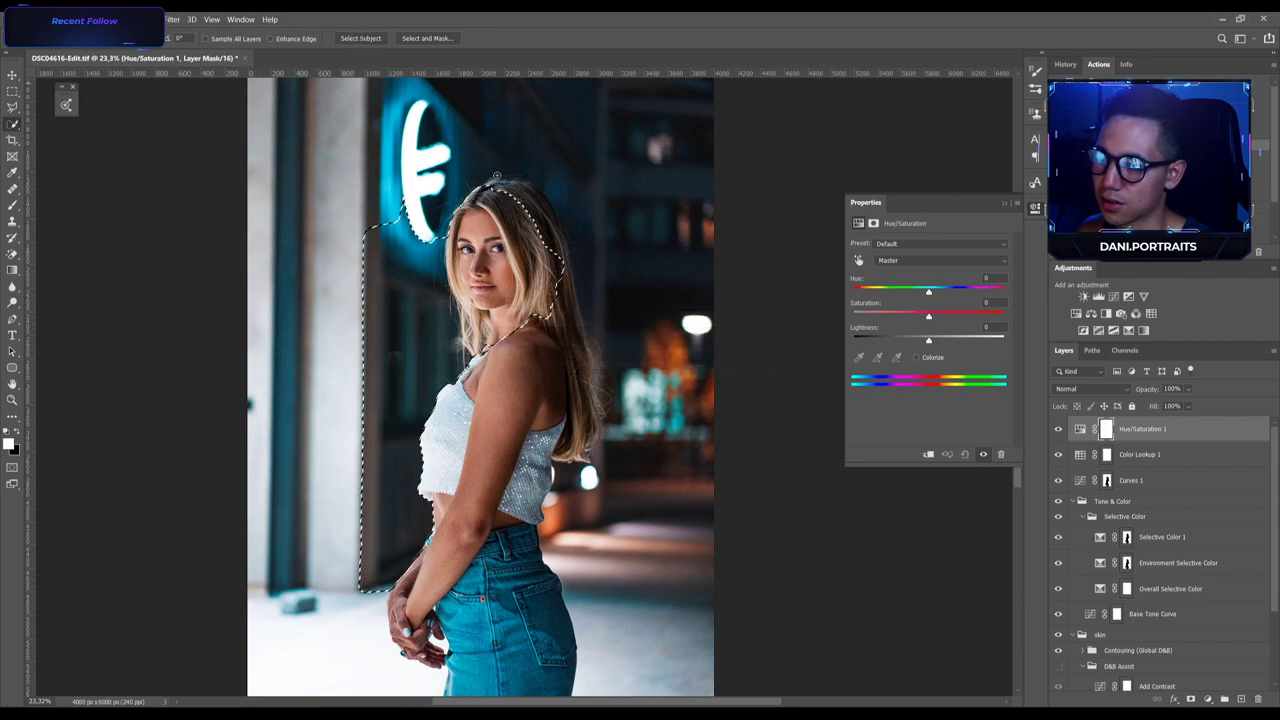
{"action": "left_click", "coordinate": [360, 38]}
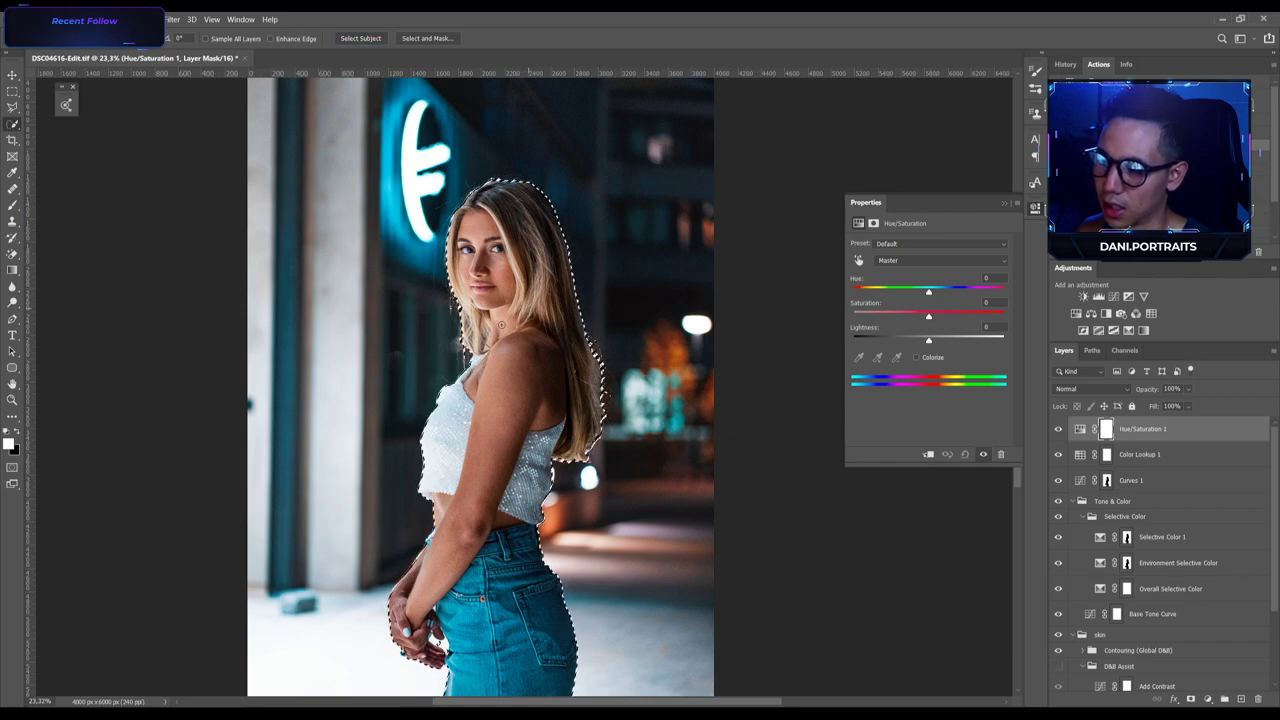
{"action": "key", "text": "m"}
{"action": "key", "text": "ctrl+d"}
{"action": "left_click", "coordinate": [12, 76]}
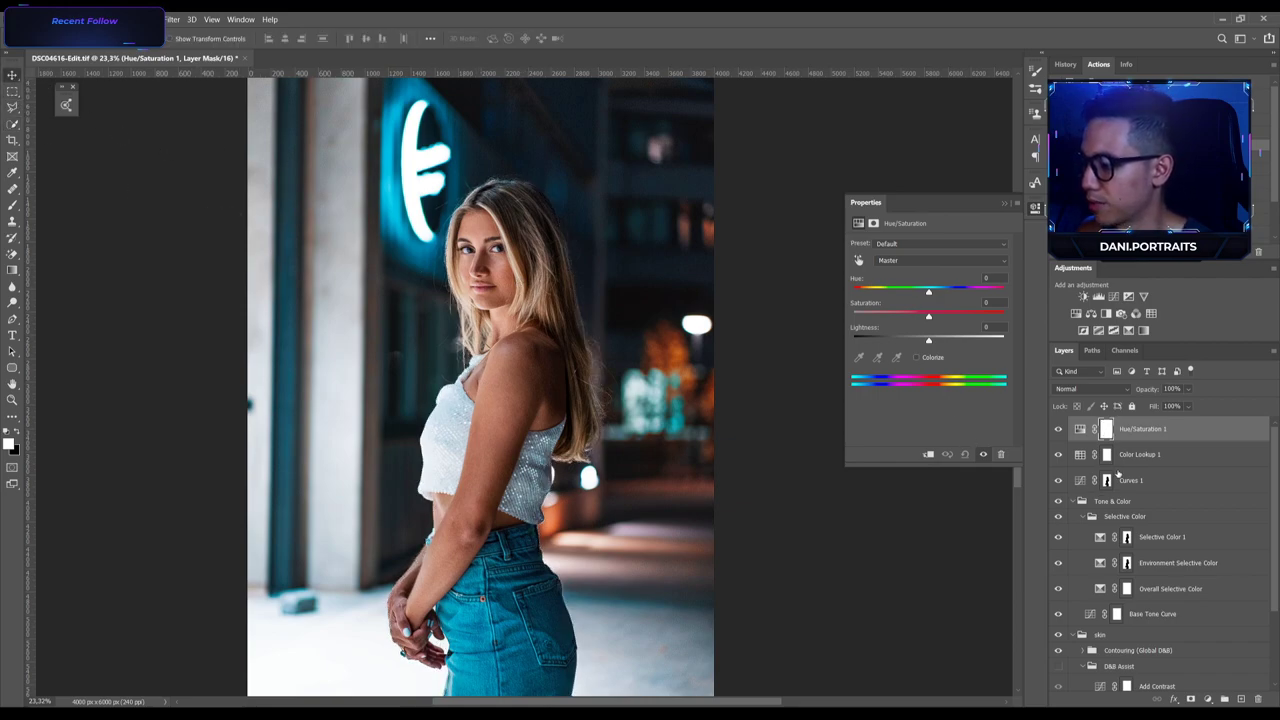
Inspect the Curves 1 mask as a red overlay on the image, and return to the Hue/Saturation 1 layer.
{"action": "left_click", "coordinate": [1110, 479], "text": "alt+shift"}
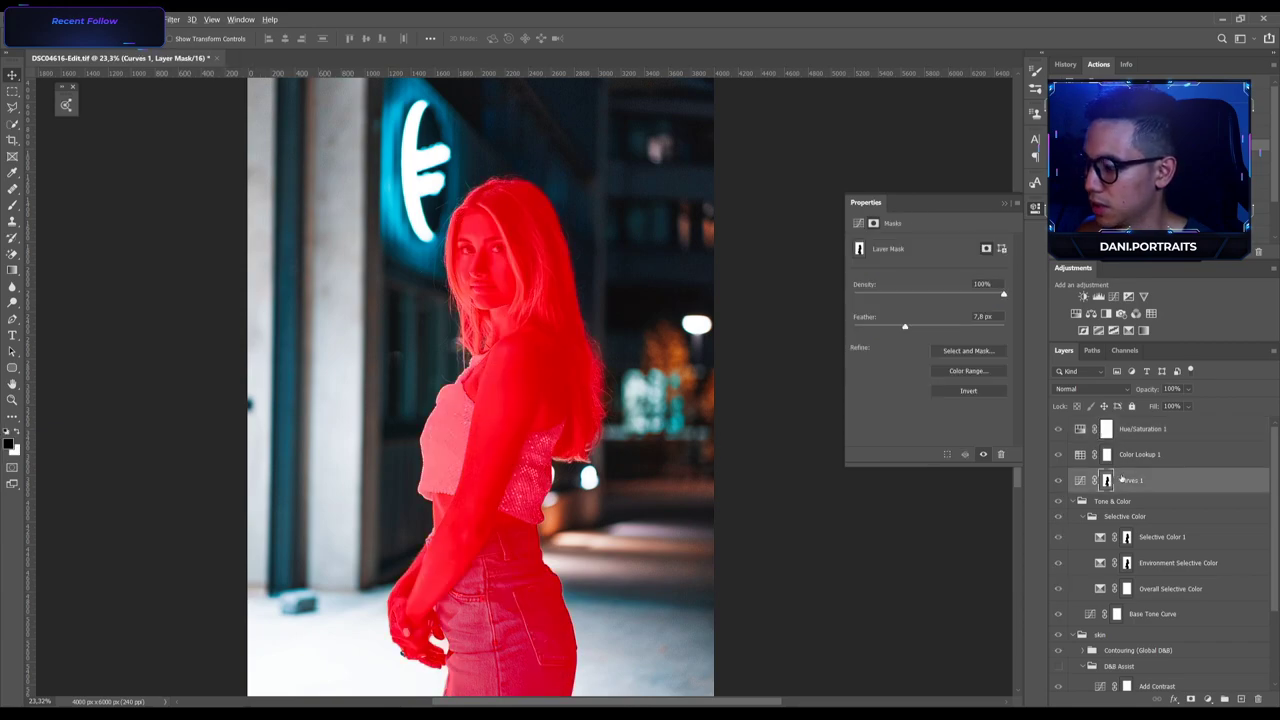
{"action": "left_click", "coordinate": [1130, 481]}
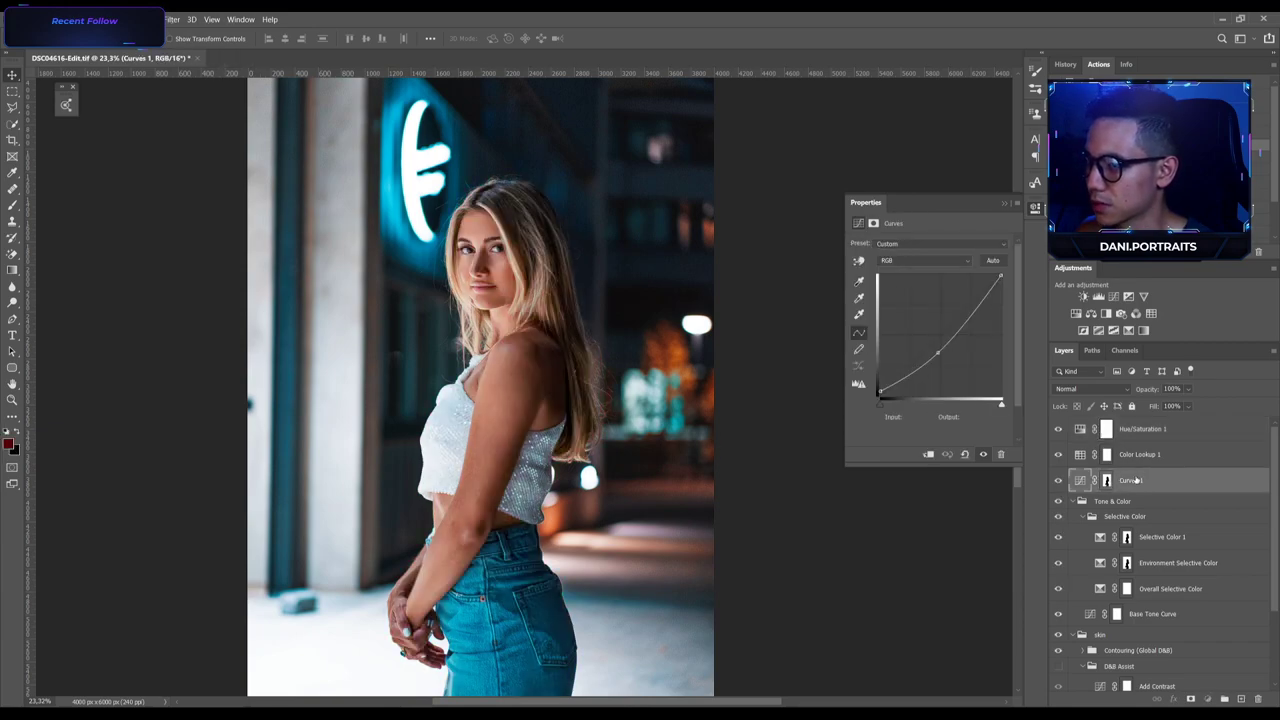
{"action": "left_click", "coordinate": [1130, 429]}
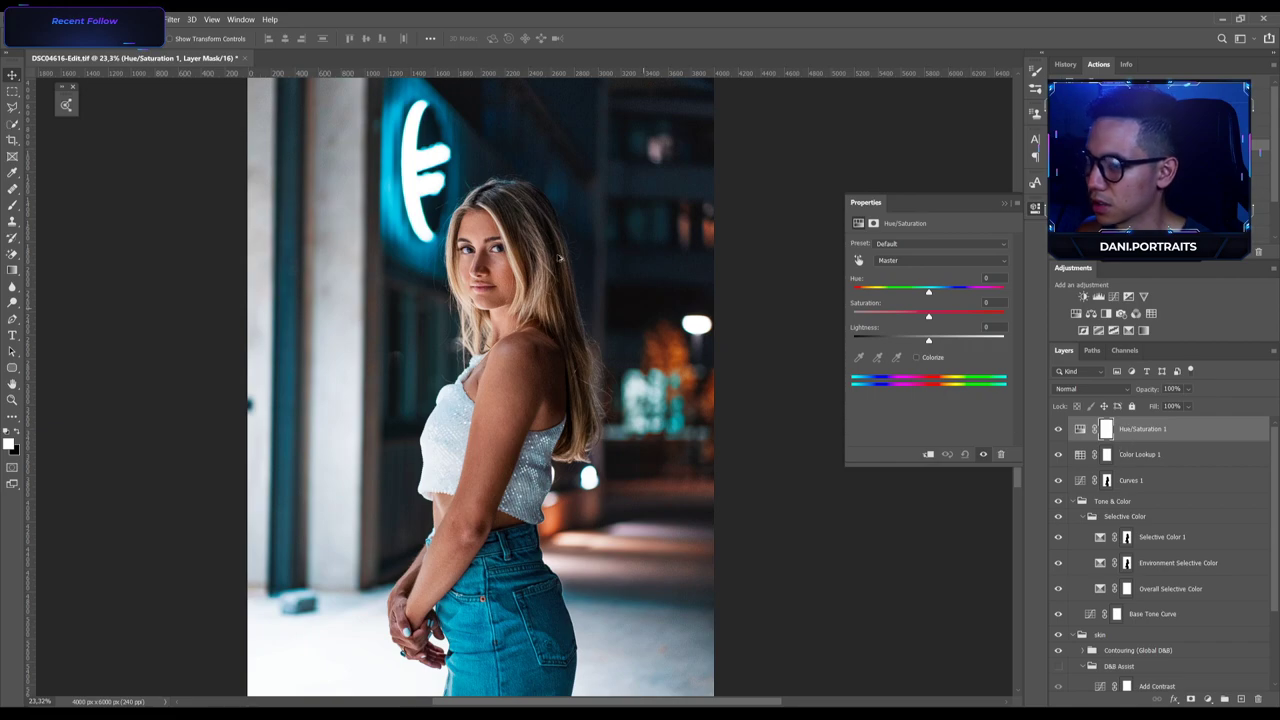
{"action": "scroll", "coordinate": [486, 226], "scroll_direction": "up", "scroll_amount": 5}
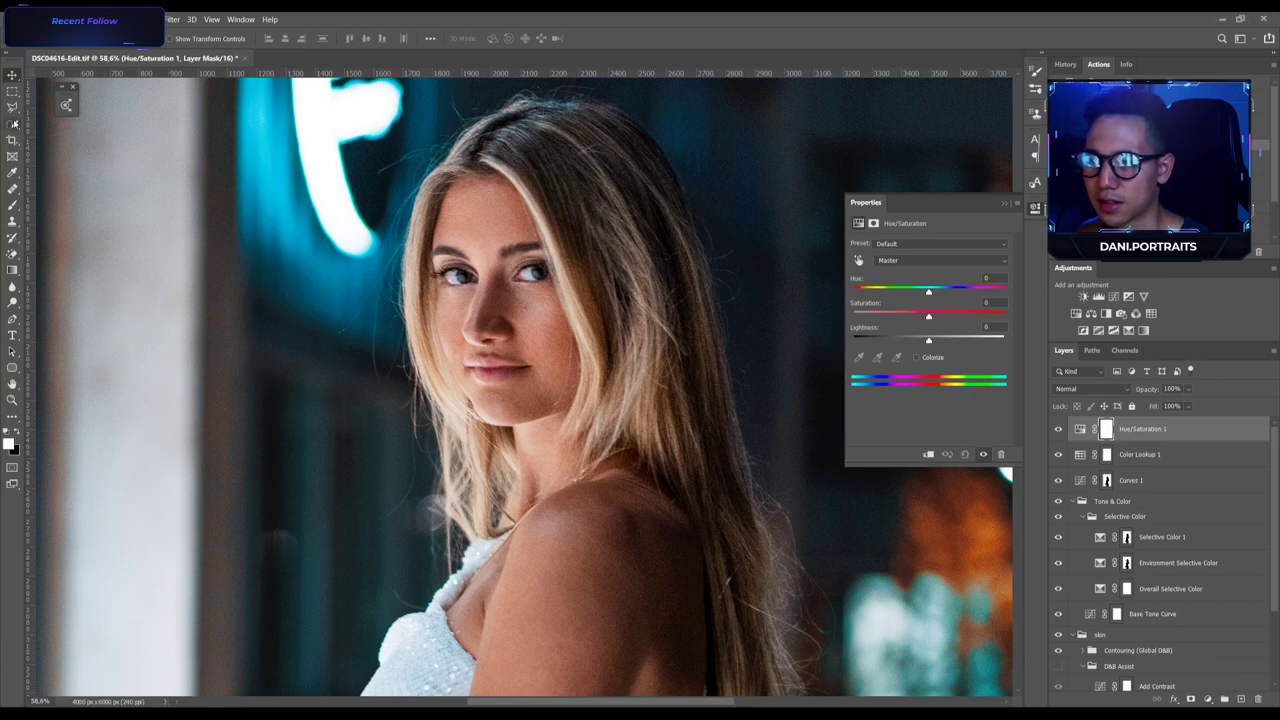
{"action": "left_click", "coordinate": [14, 126]}
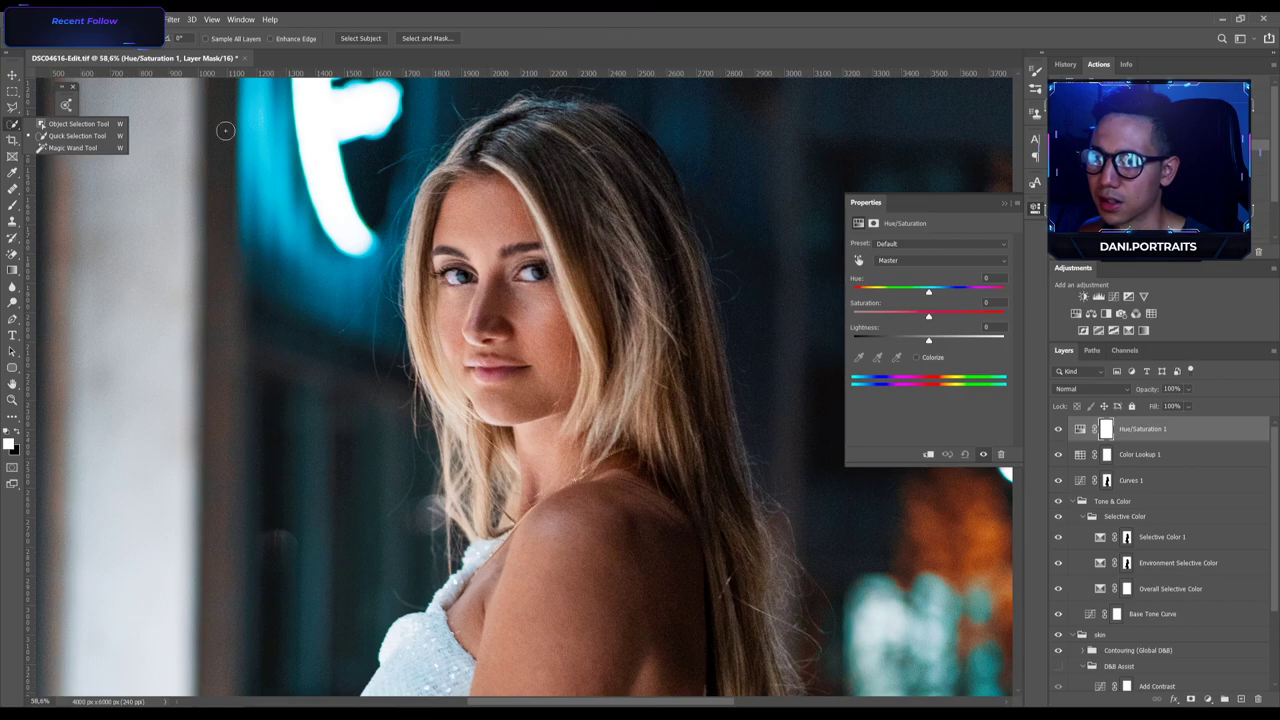
{"action": "left_click", "coordinate": [72, 147]}
{"action": "left_click", "coordinate": [18, 124]}
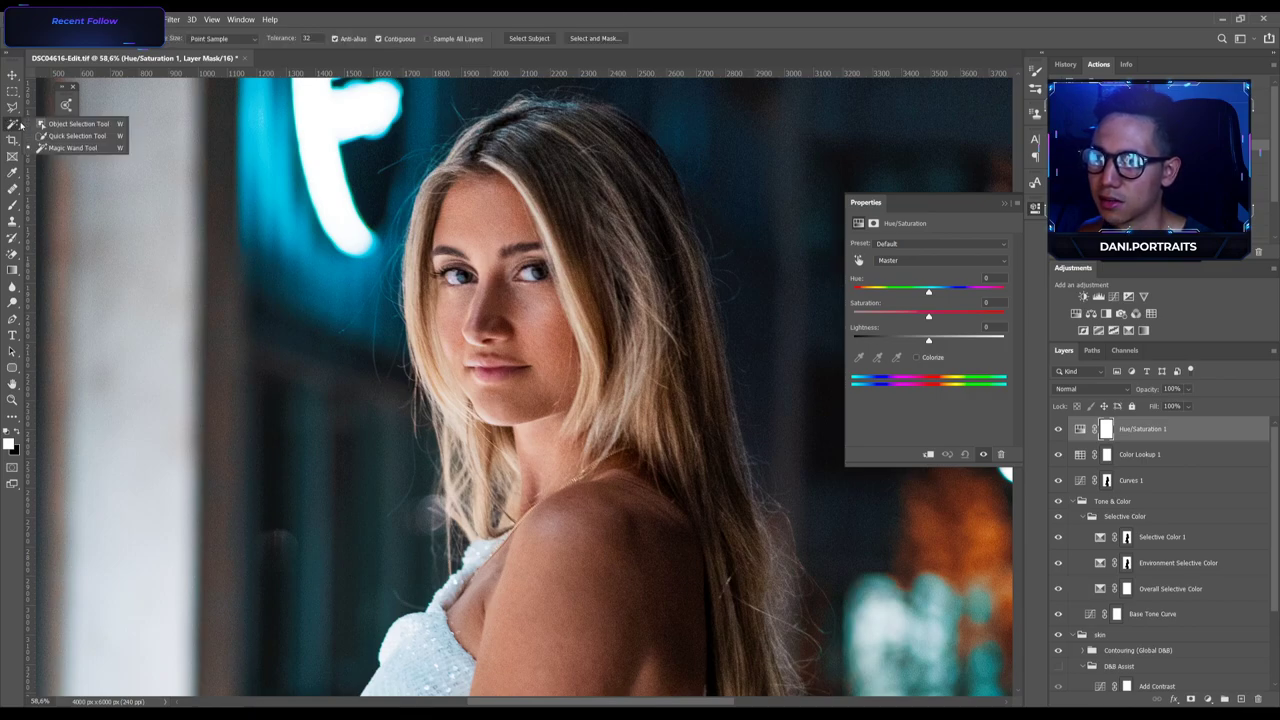
{"action": "left_click", "coordinate": [78, 123]}
{"action": "left_click", "coordinate": [12, 124]}
{"action": "left_click", "coordinate": [75, 135]}
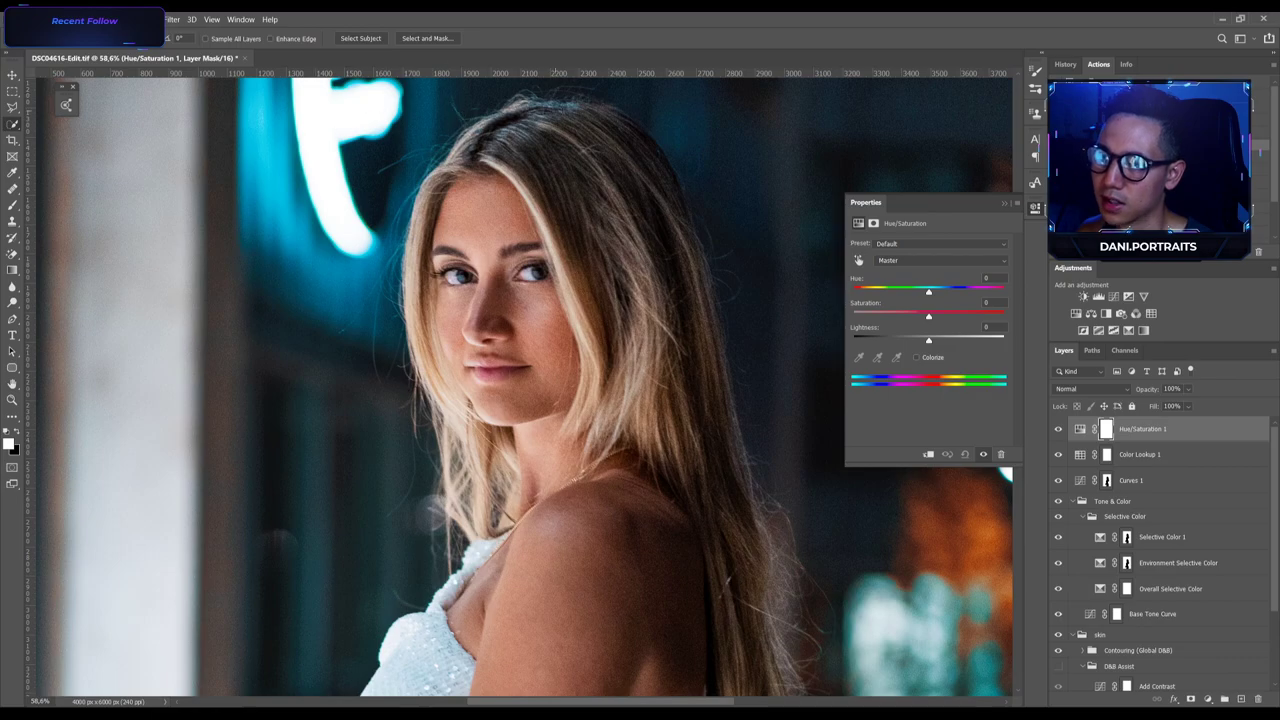
{"action": "scroll", "coordinate": [458, 182], "scroll_direction": "down", "scroll_amount": 3}
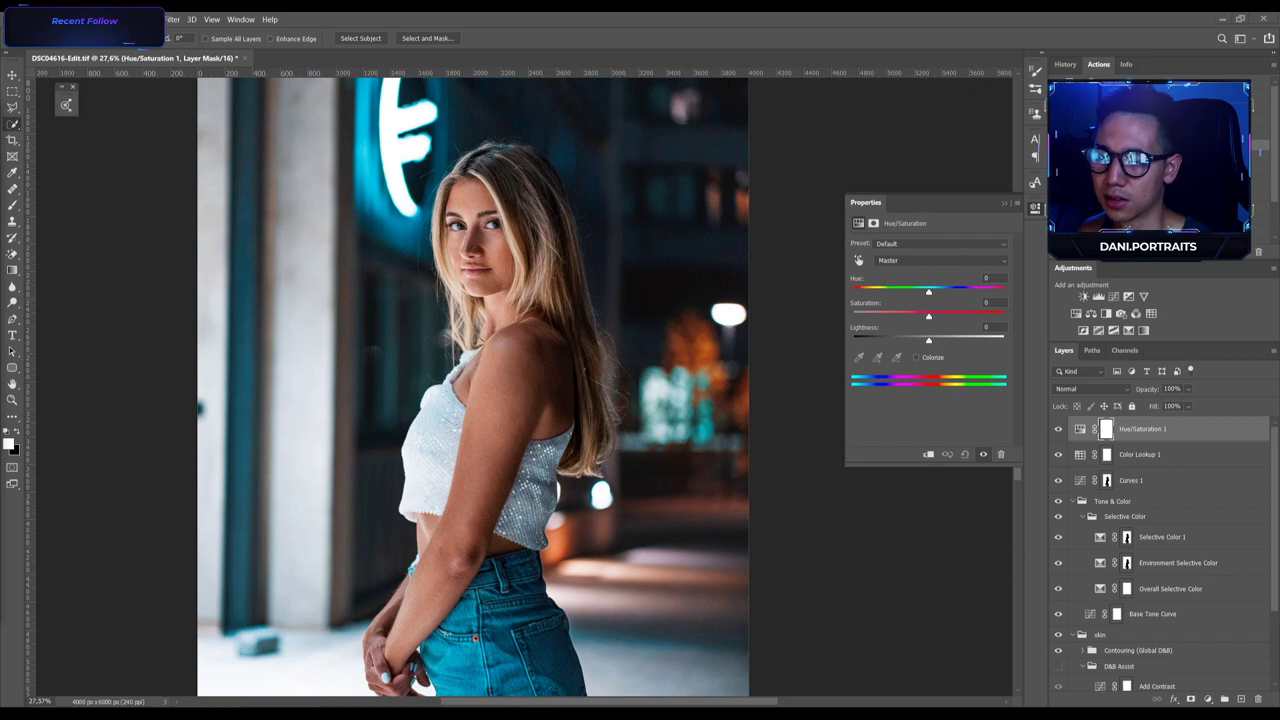
{"action": "scroll", "coordinate": [601, 378], "scroll_direction": "down", "scroll_amount": 1}
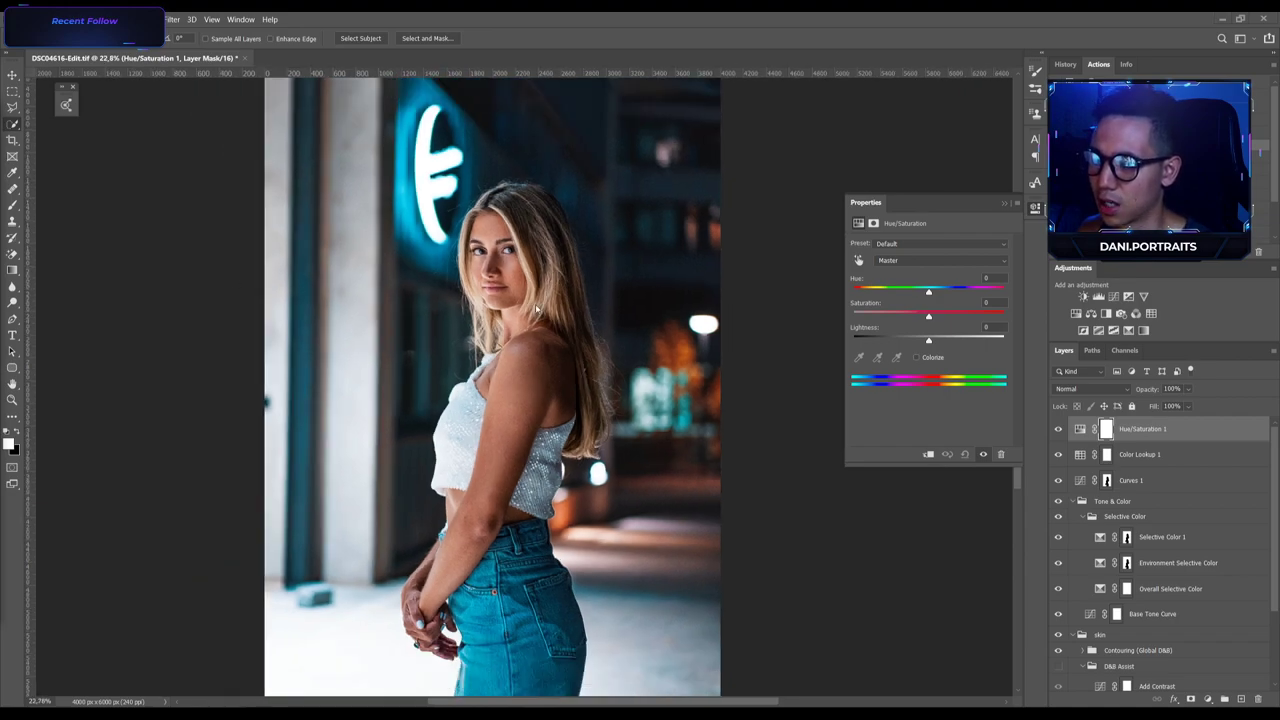
{"action": "scroll", "coordinate": [571, 280], "scroll_direction": "down", "scroll_amount": 1}
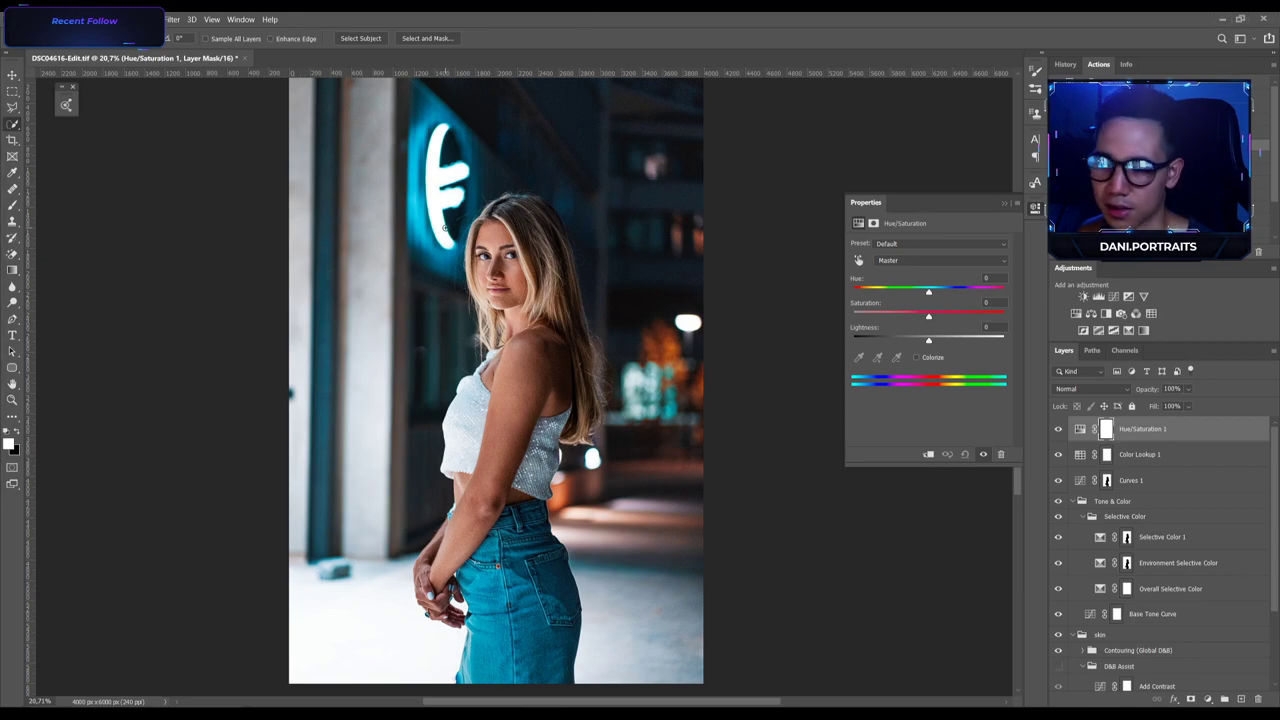
Limit the Hue/Saturation 1 layer to the woman's eyes by painting and inverting its mask, and set the saturation to -32.
{"action": "scroll", "coordinate": [490, 245], "scroll_direction": "up", "scroll_amount": 5}
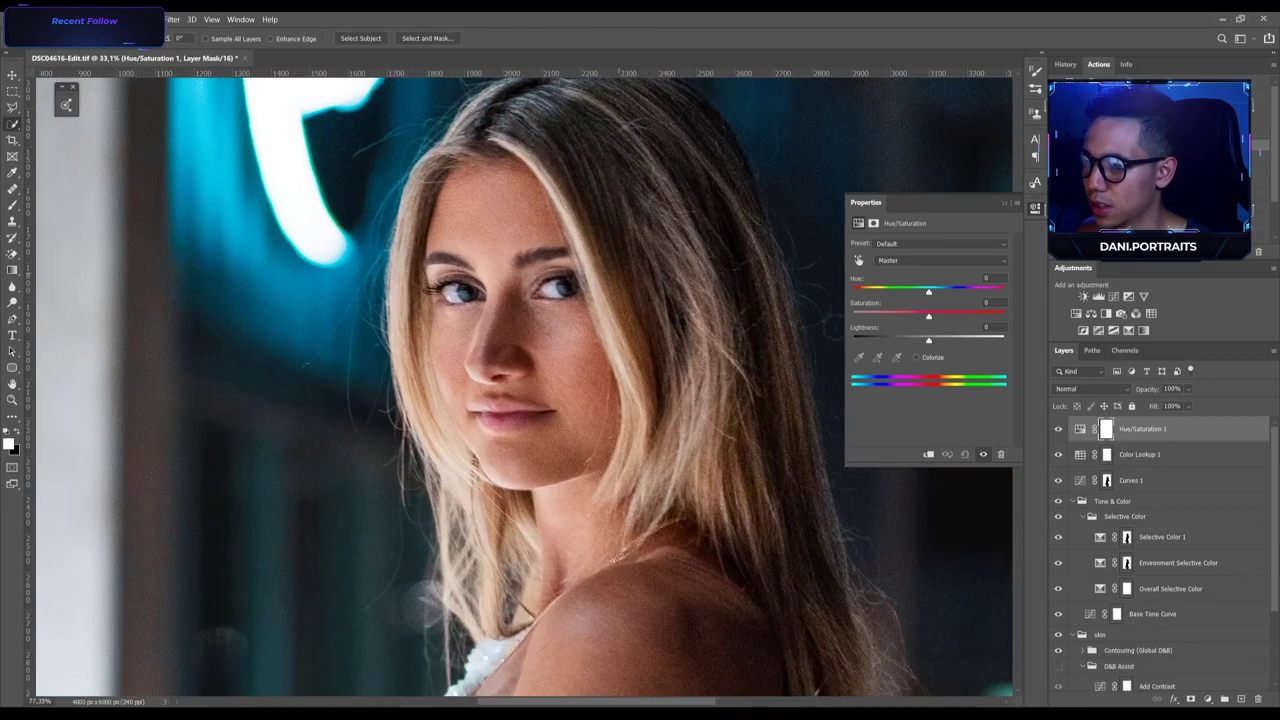
{"action": "left_click", "coordinate": [1106, 429]}
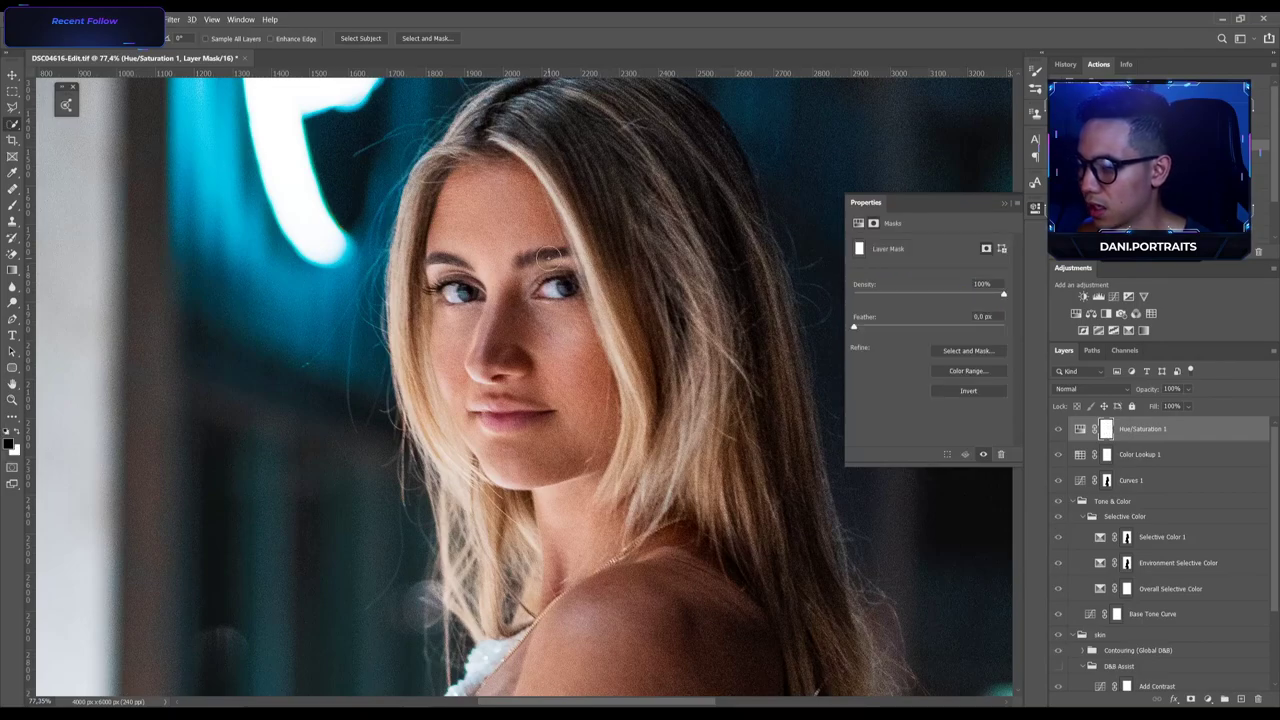
{"action": "key", "text": "b"}
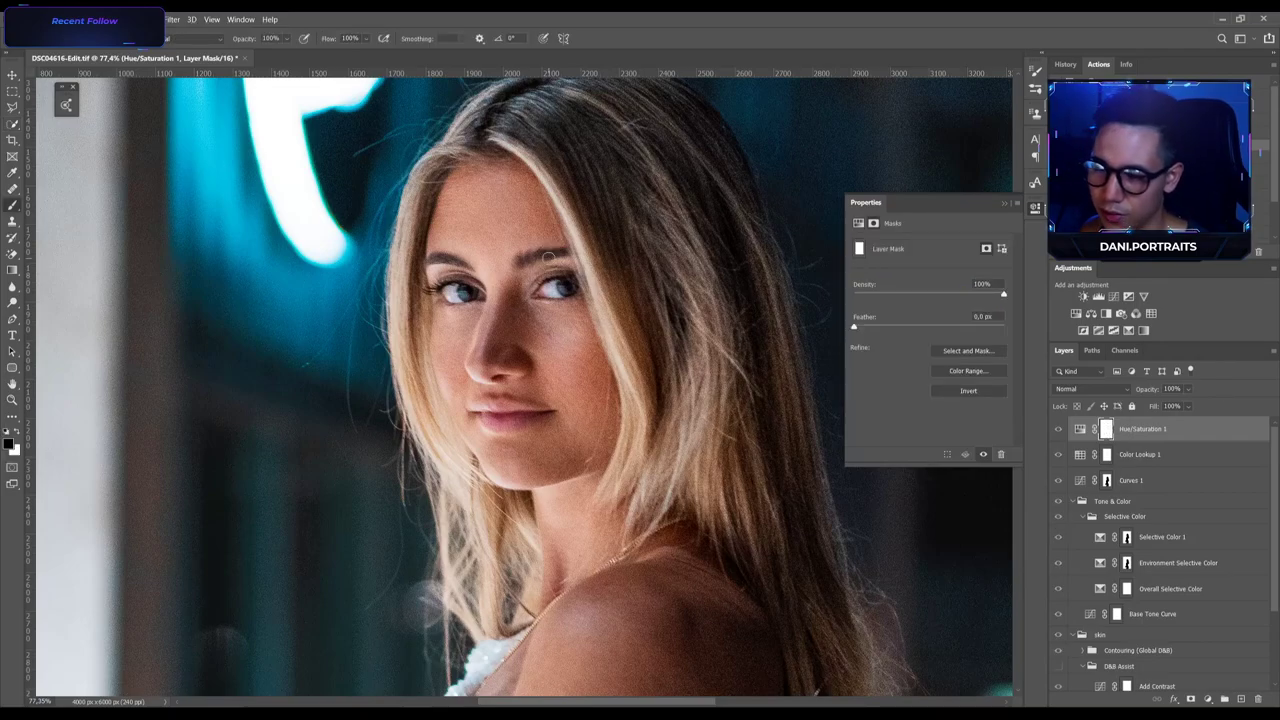
{"action": "left_click_drag", "start_coordinate": [548, 287], "coordinate": [558, 289]}
{"action": "mouse_move", "coordinate": [462, 289]}
{"action": "left_mouse_down"}
{"action": "mouse_move", "coordinate": [450, 292]}
{"action": "mouse_move", "coordinate": [479, 290]}
{"action": "left_mouse_up"}
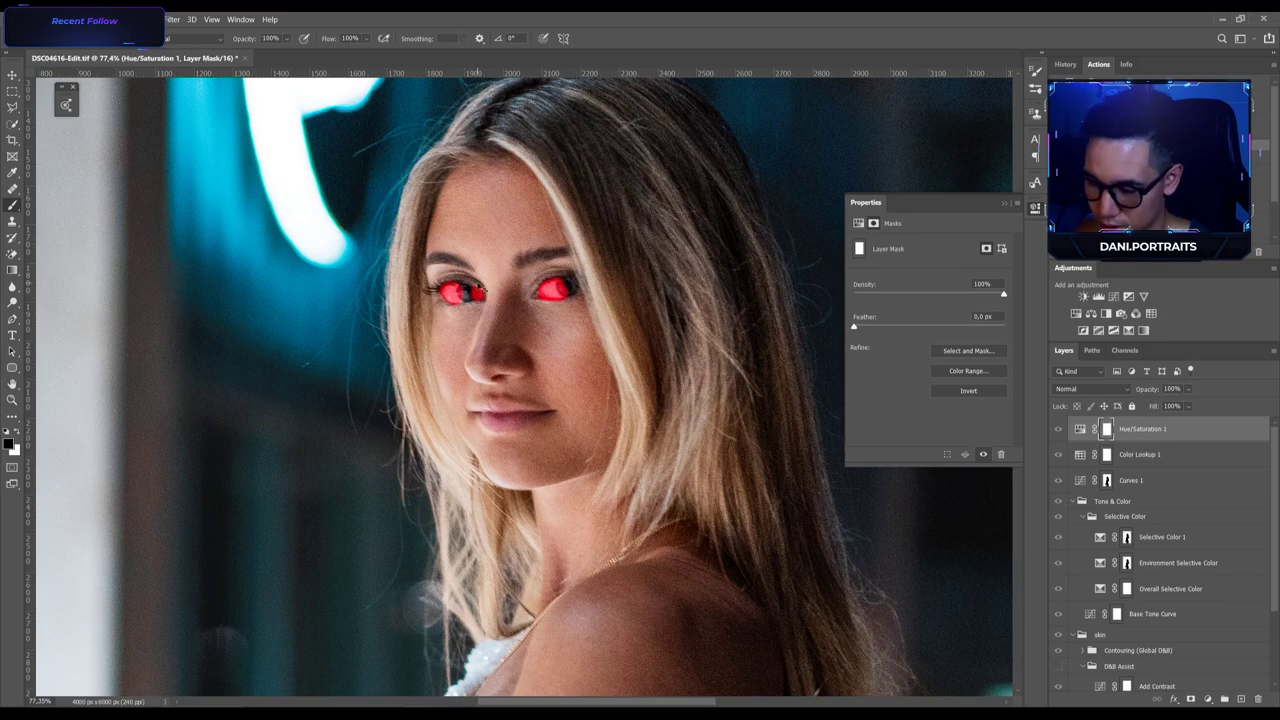
{"action": "key", "text": "ctrl+i"}
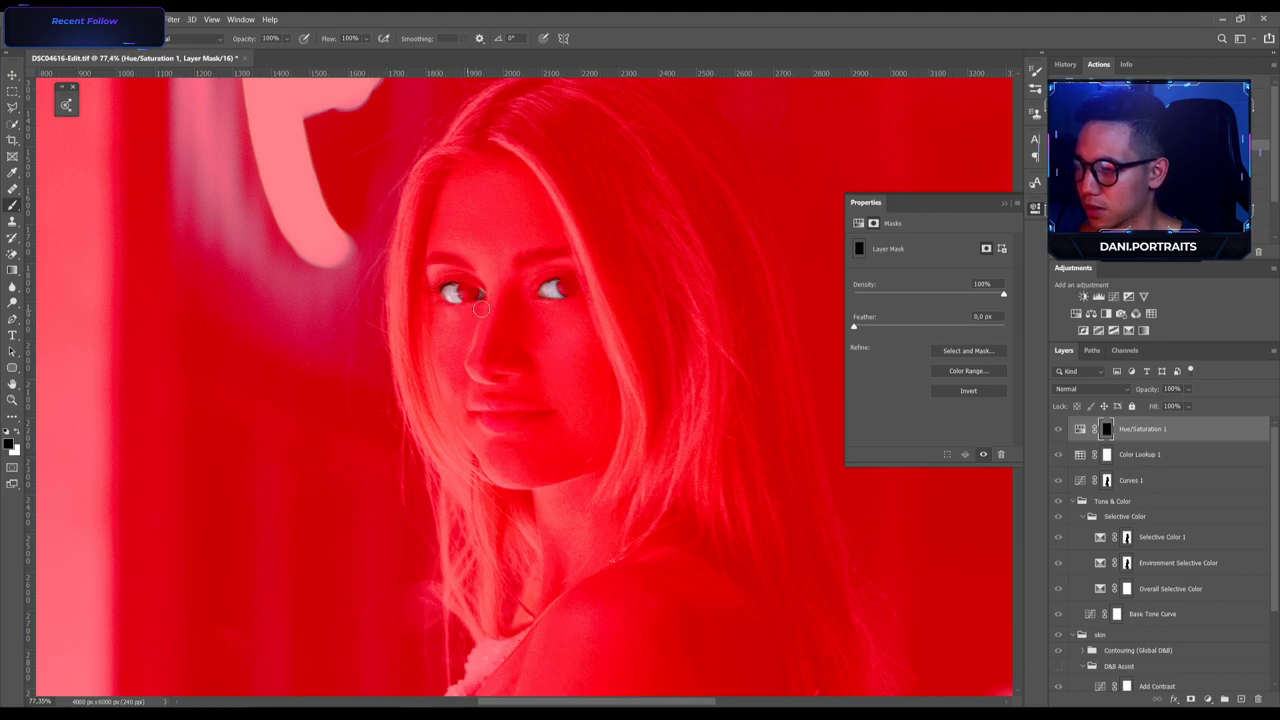
{"action": "left_click", "coordinate": [1079, 430]}
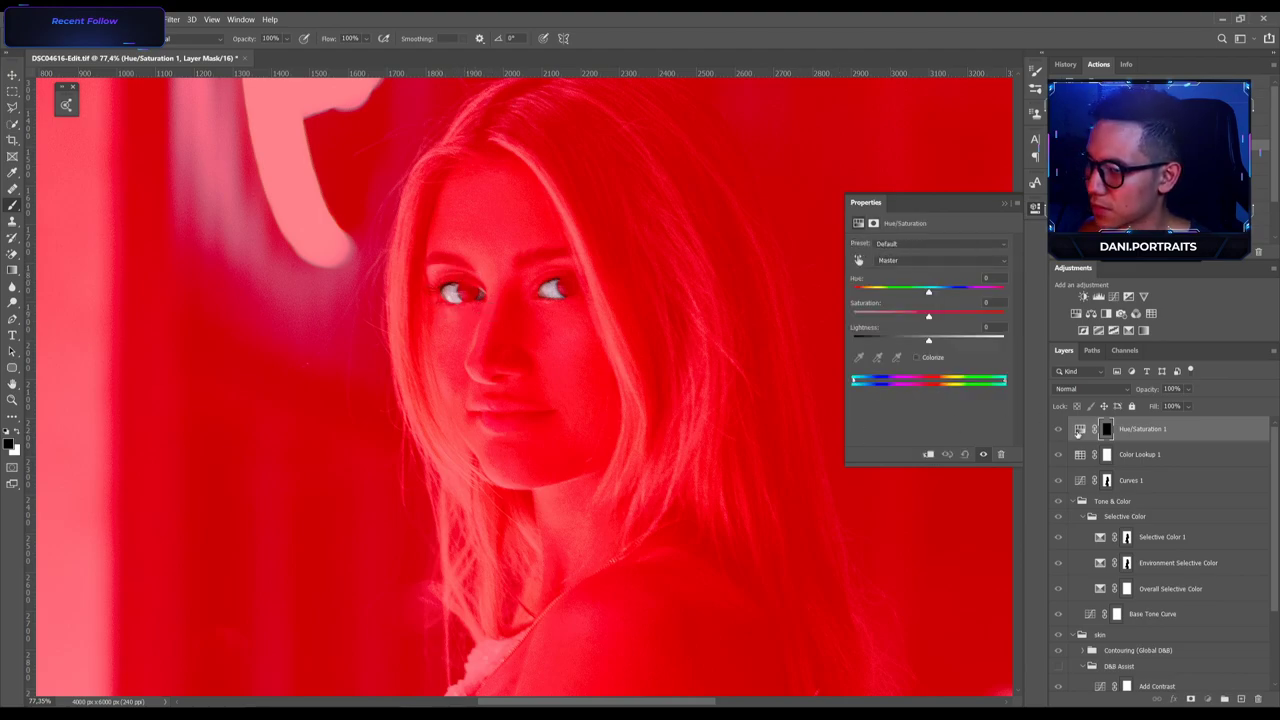
{"action": "left_click_drag", "start_coordinate": [928, 317], "coordinate": [906, 325]}
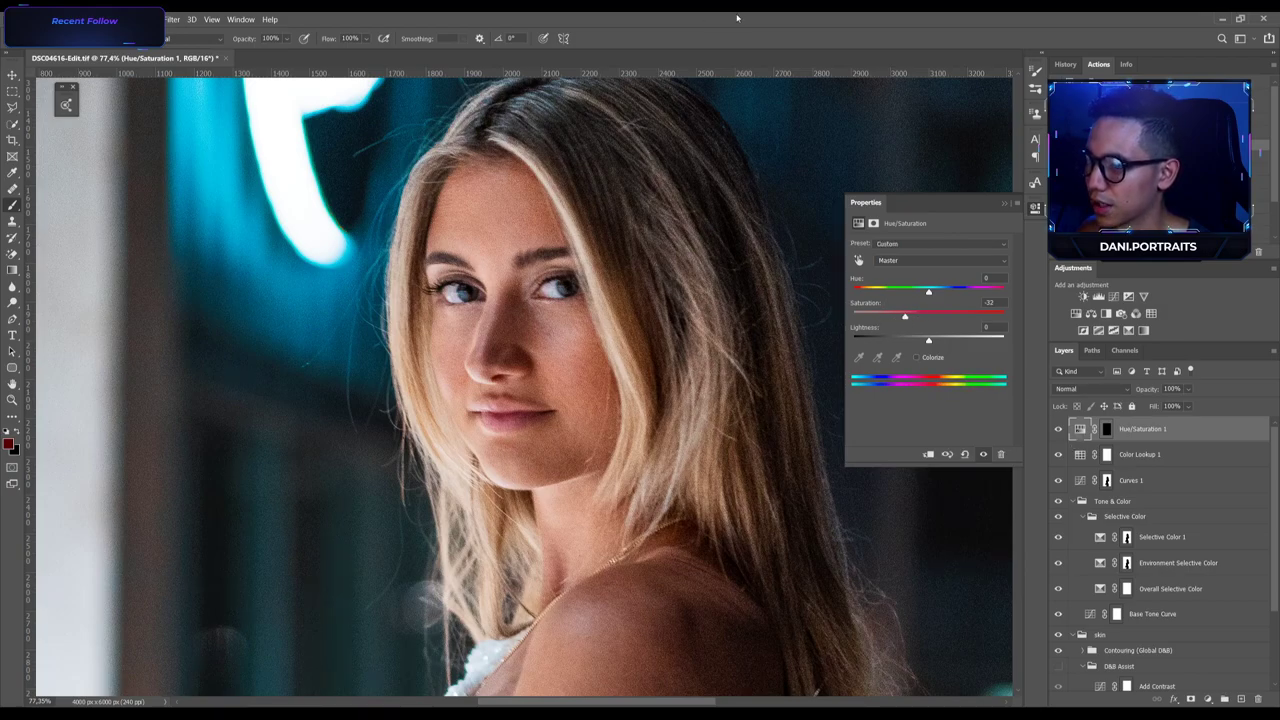
Group the layers from Hue/Saturation 1 down to Base Tone Curve and name the group "color".
{"action": "scroll", "coordinate": [545, 290], "scroll_direction": "down", "scroll_amount": 3}
{"action": "scroll", "coordinate": [1160, 510], "scroll_direction": "down", "scroll_amount": 2}
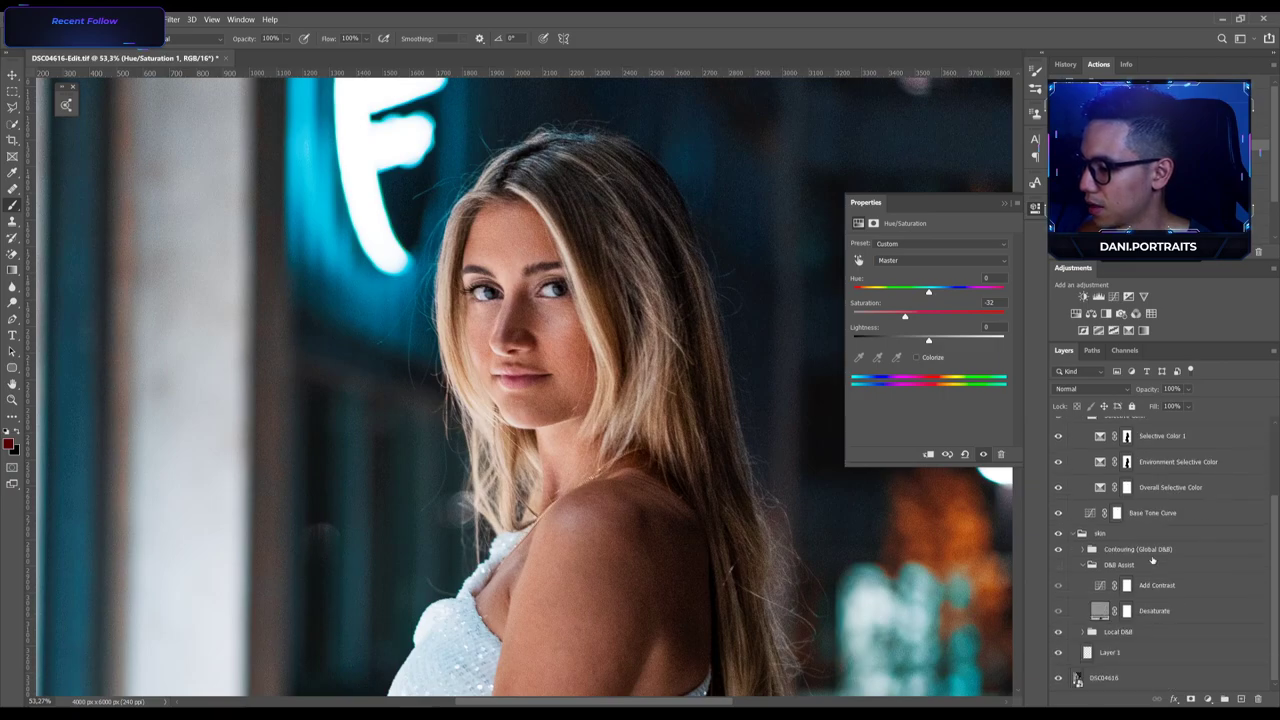
{"action": "left_click", "coordinate": [1158, 513], "text": "shift"}
{"action": "key", "text": "ctrl+g"}
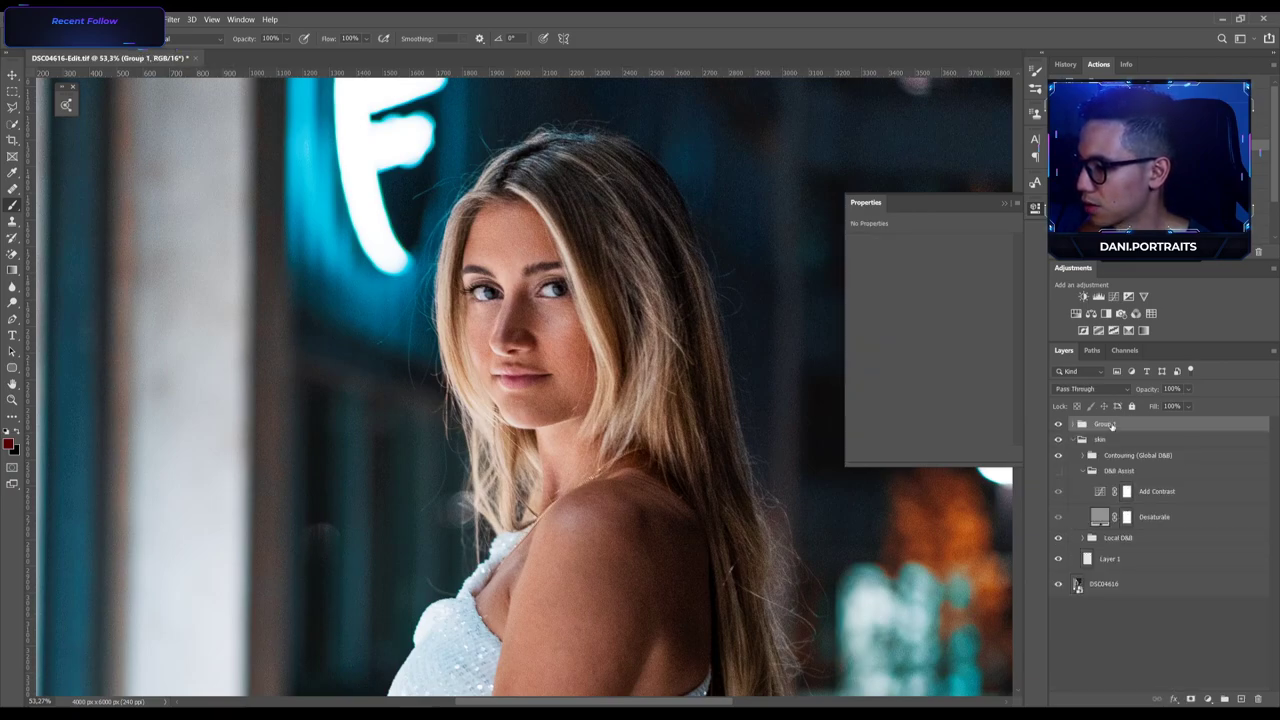
{"action": "double_click", "coordinate": [1105, 424]}
{"action": "type", "text": "color"}
{"action": "key", "text": "Return"}
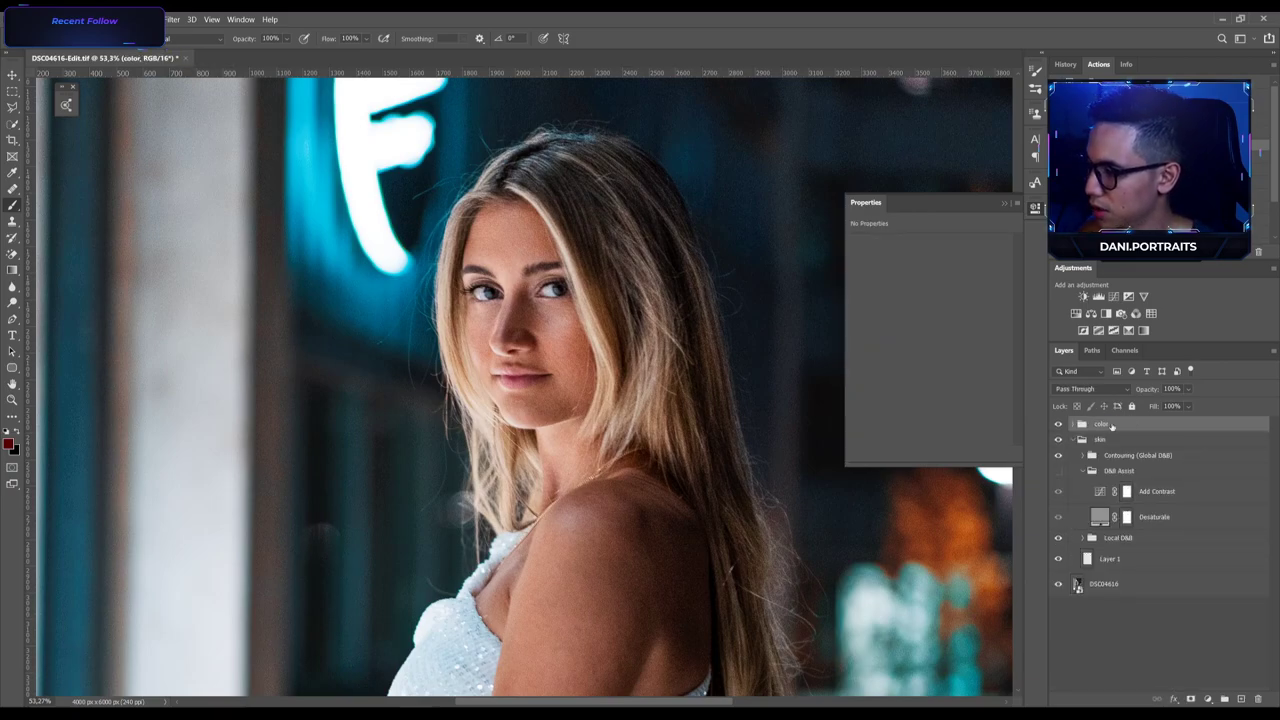
Collapse the skin group and compare the whole image with and without the color group.
{"action": "key", "text": "ctrl+0"}
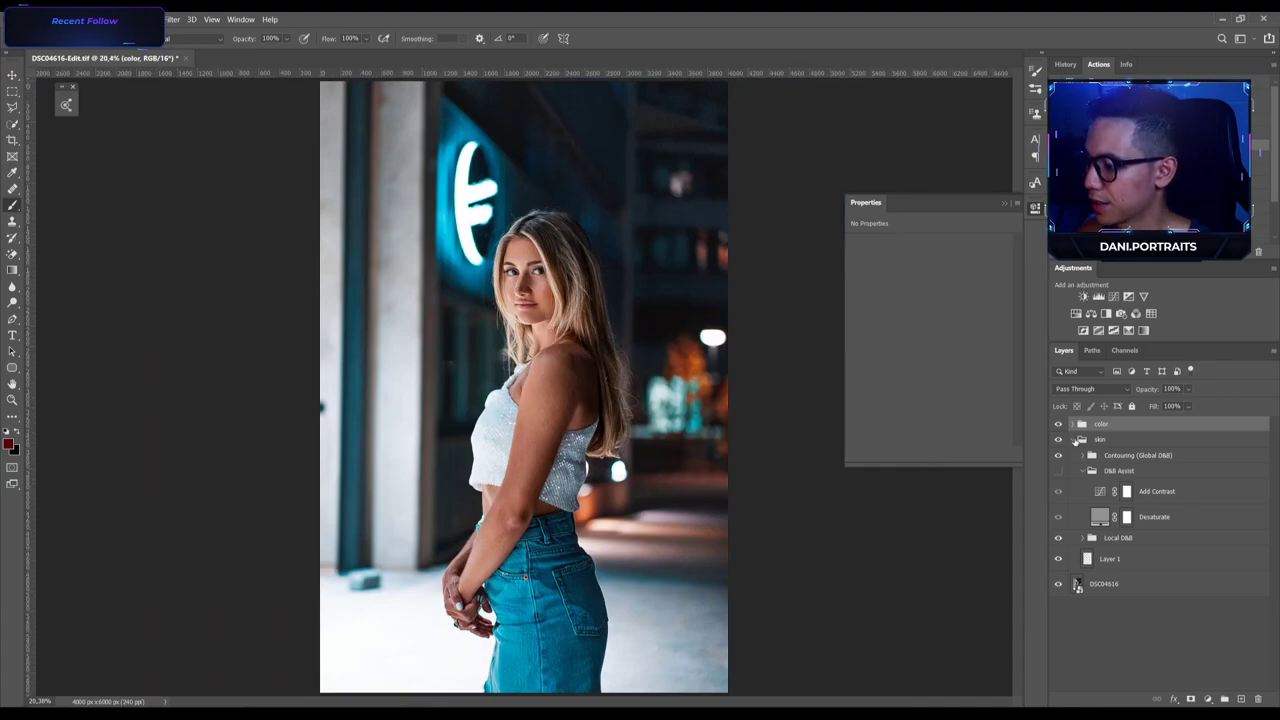
{"action": "left_click", "coordinate": [1073, 439]}
{"action": "left_click", "coordinate": [1059, 424]}
{"action": "left_click", "coordinate": [1059, 424]}
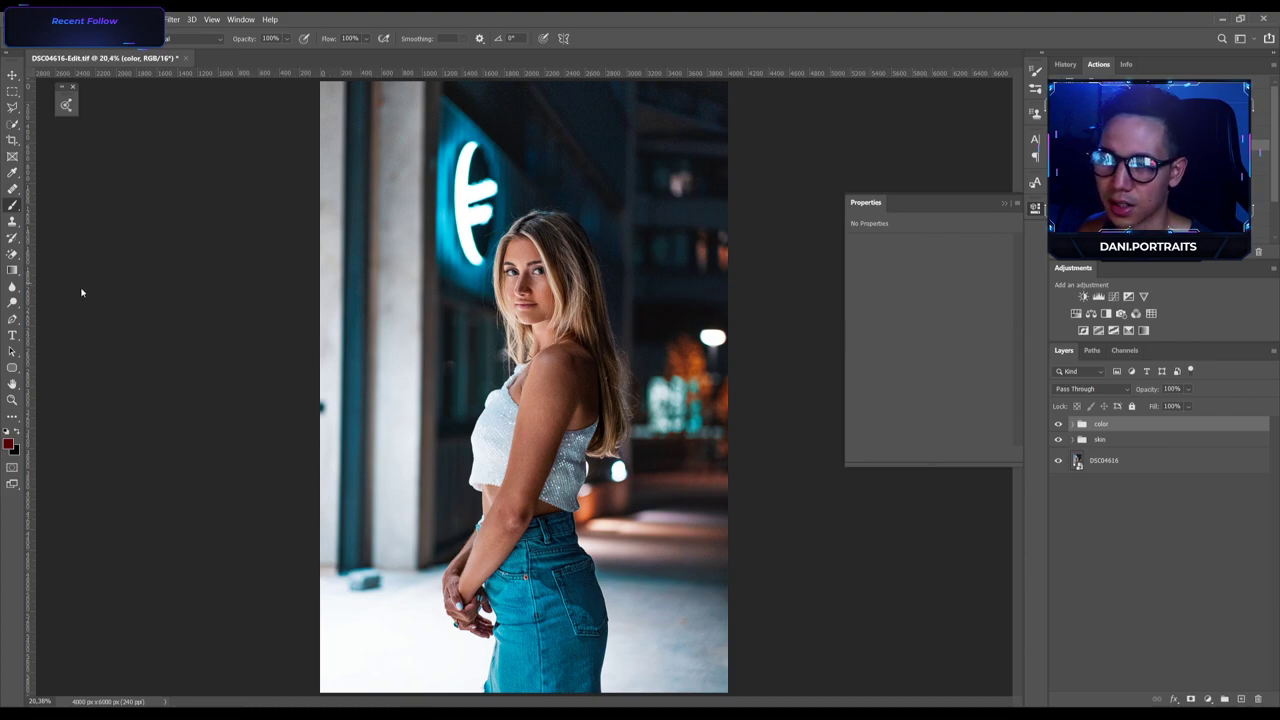
Add a new empty layer above the color group and set its blend mode to Soft Light.
{"action": "left_click", "coordinate": [1170, 540]}
{"action": "left_click", "coordinate": [1241, 699]}
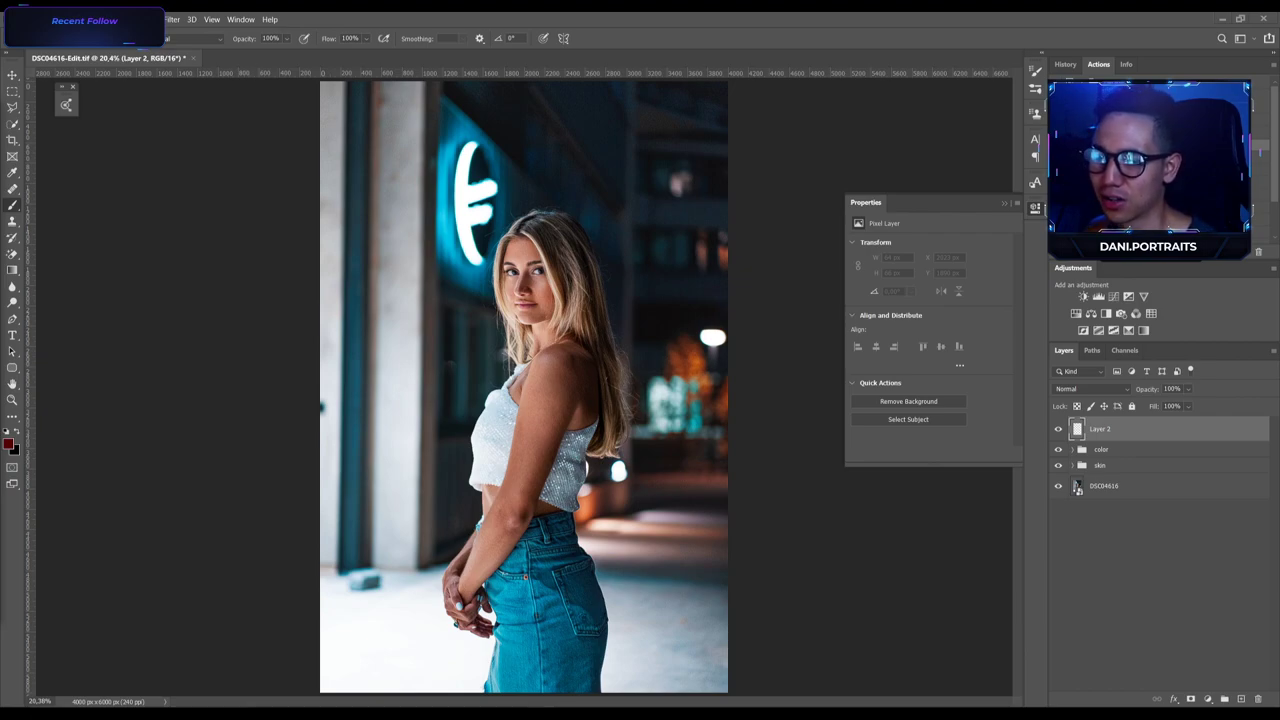
{"action": "key", "text": "ctrl+plus"}
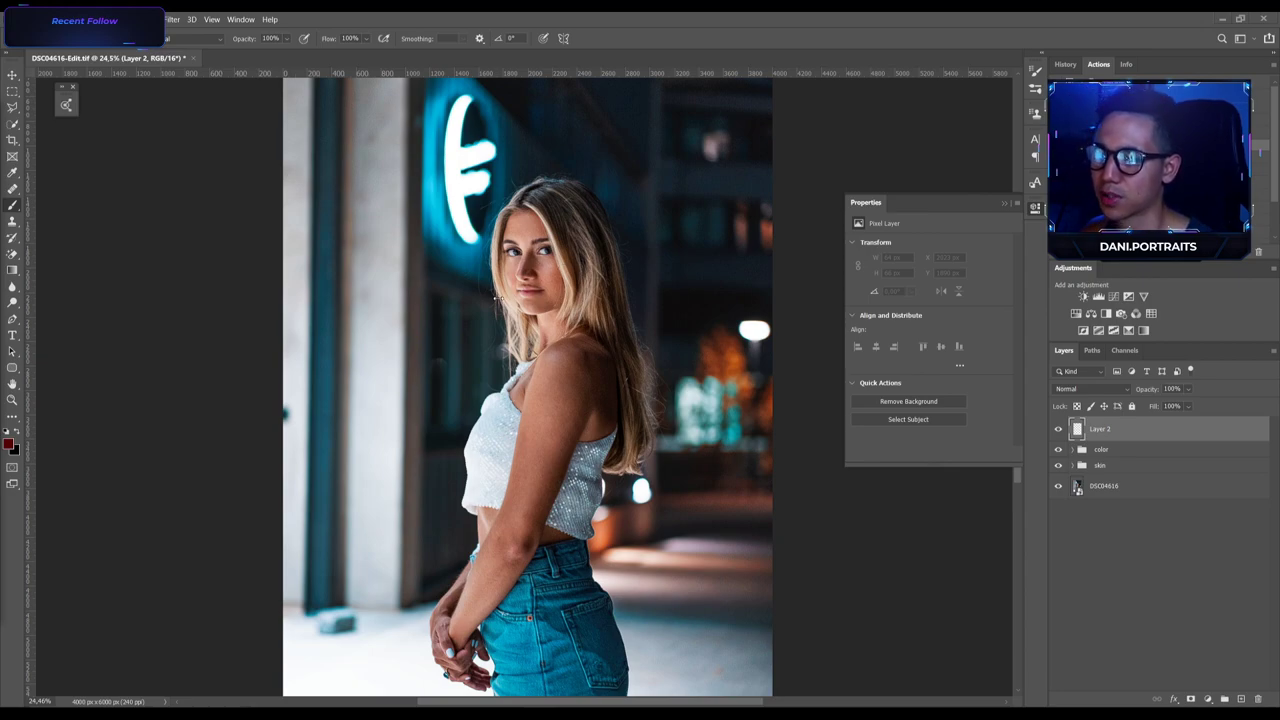
{"action": "scroll", "coordinate": [511, 215], "scroll_direction": "down", "scroll_amount": 1}
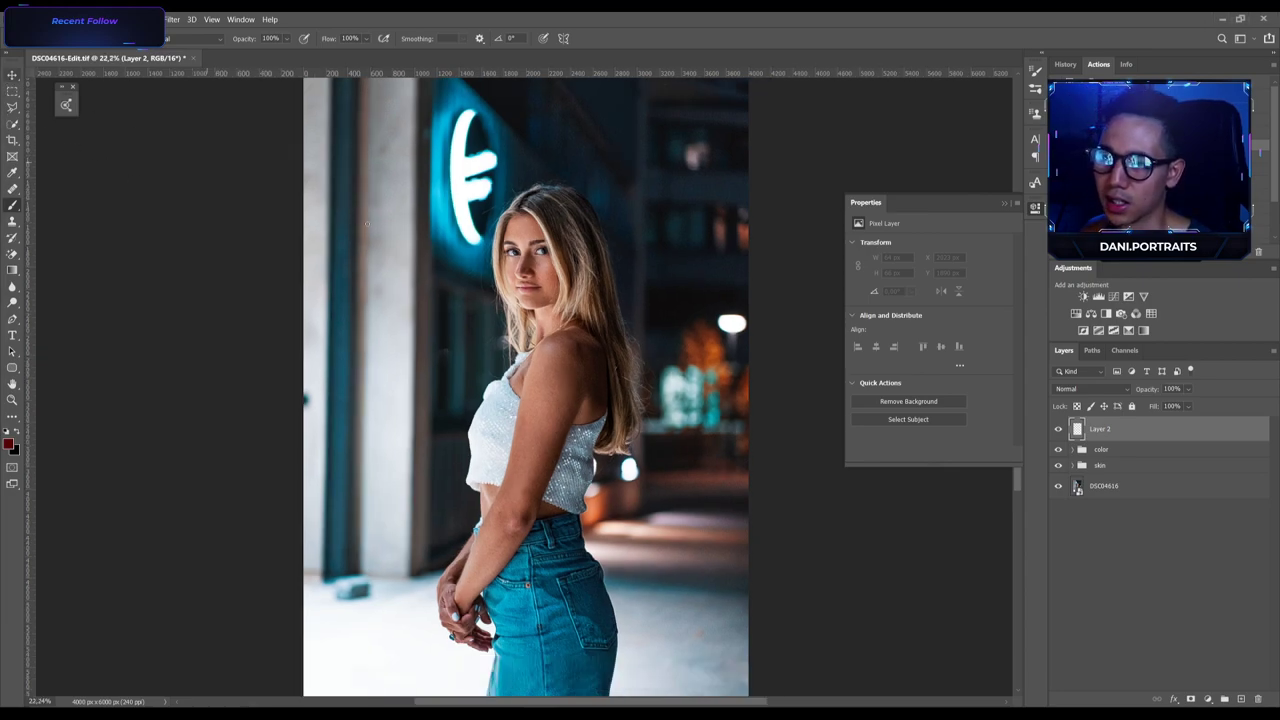
{"action": "key", "text": "v"}
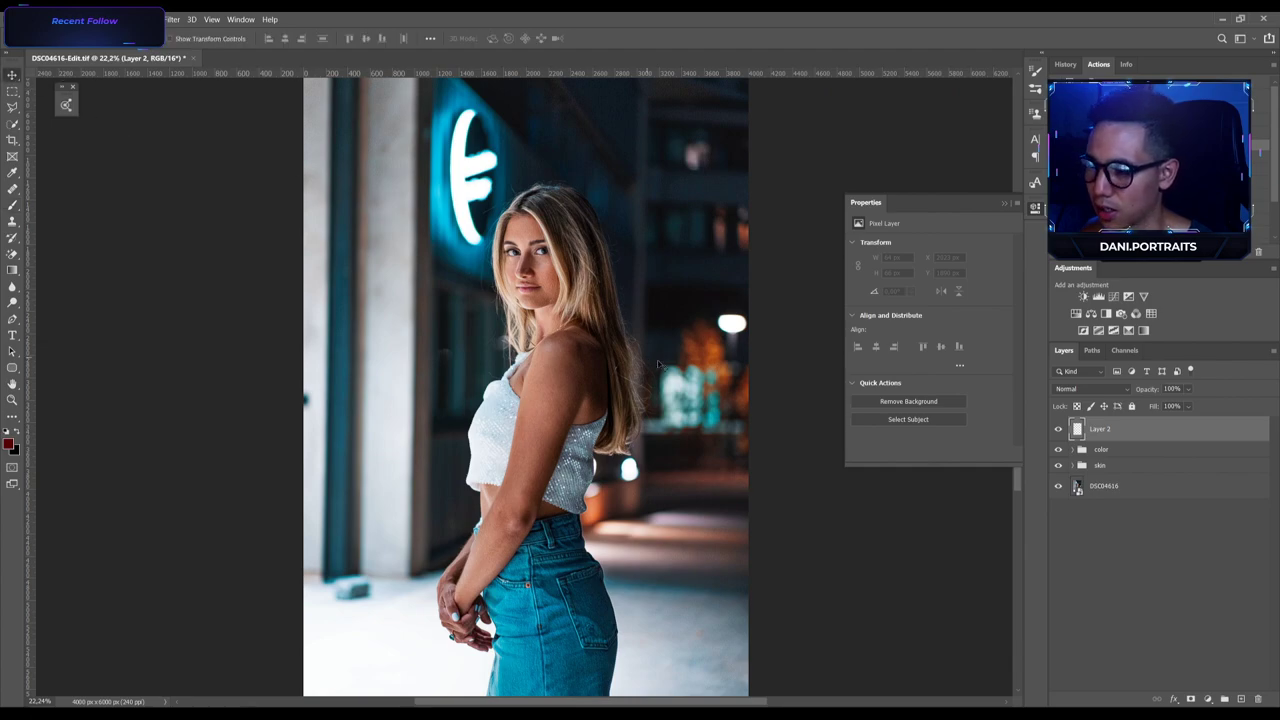
{"action": "left_click", "coordinate": [1110, 389]}
{"action": "left_click", "coordinate": [1095, 552]}
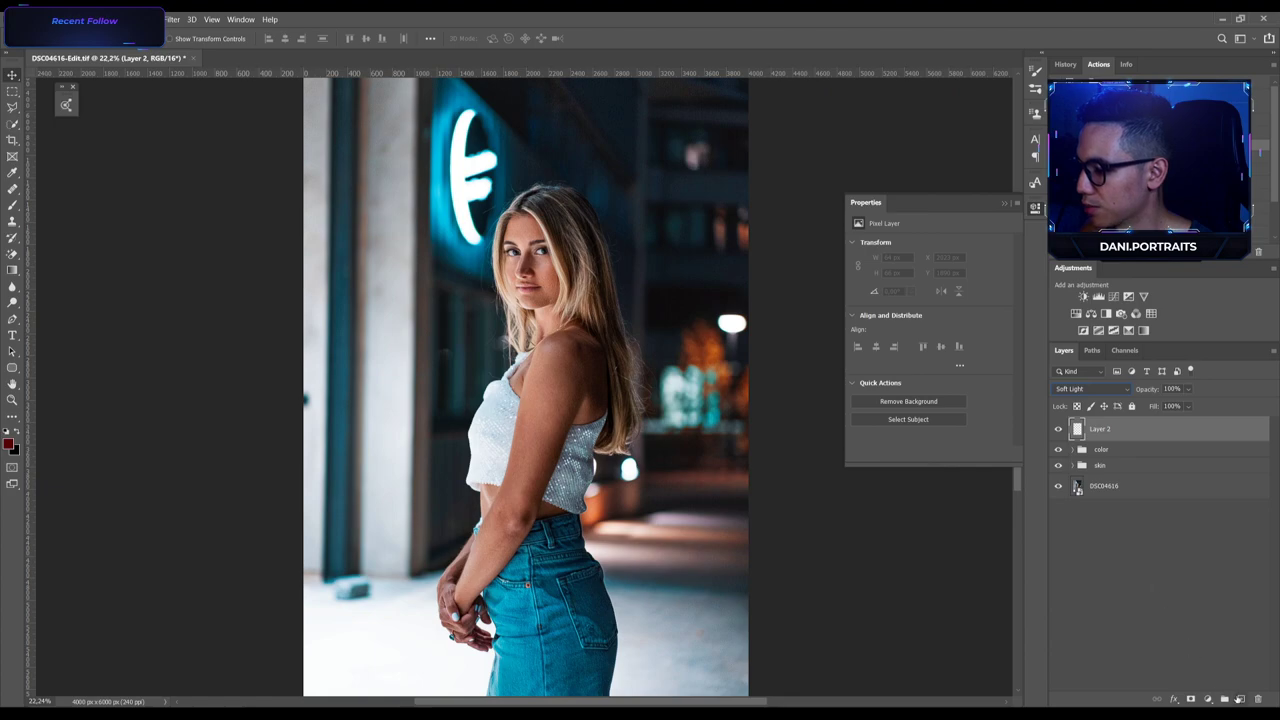
Set up the Brush tool with the dark red foreground colour 2e0909 and a flow of 4%.
{"action": "left_click", "coordinate": [12, 205]}
{"action": "scroll", "coordinate": [560, 255], "scroll_direction": "up", "scroll_amount": 5}
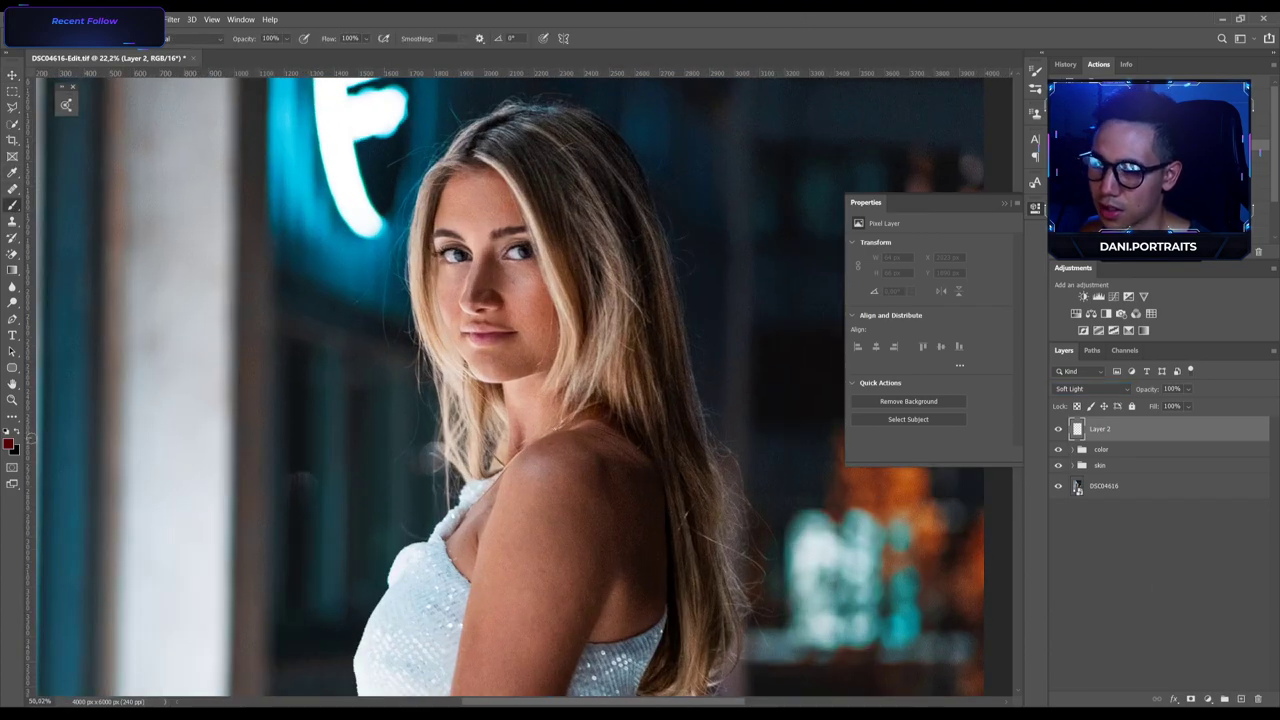
{"action": "left_click", "coordinate": [9, 443]}
{"action": "left_click_drag", "start_coordinate": [1010, 168], "coordinate": [793, 161]}
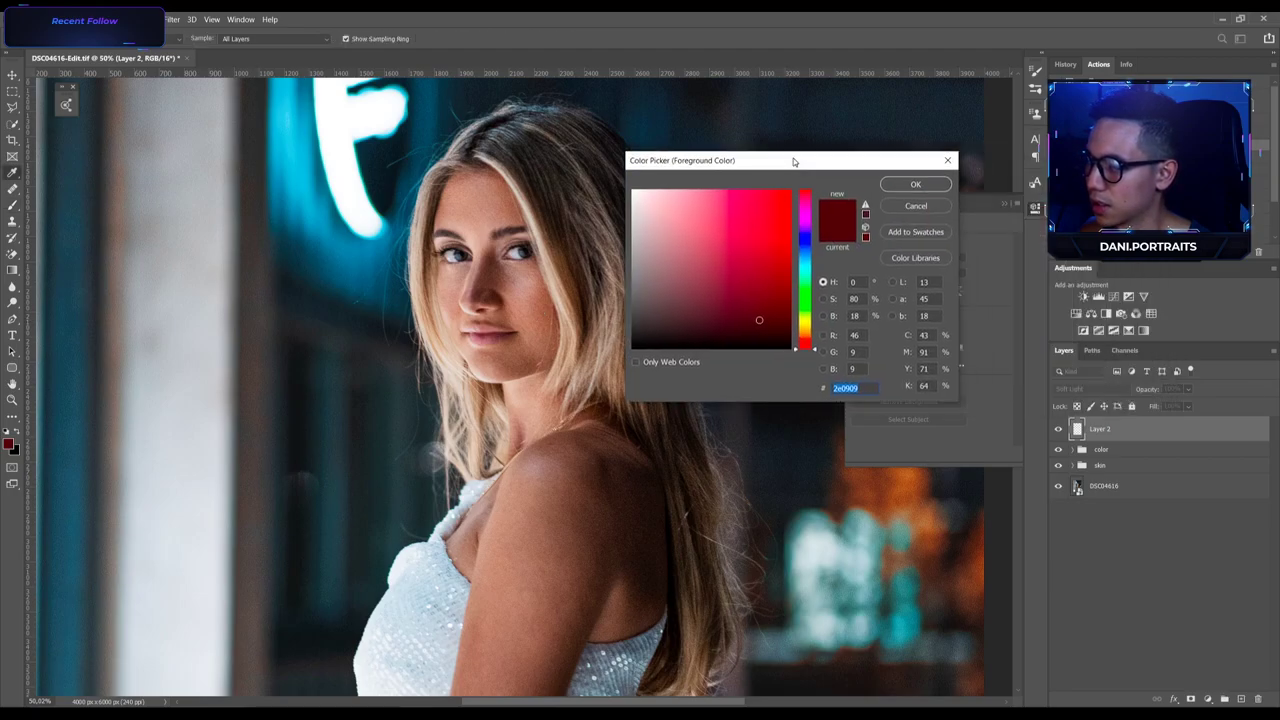
{"action": "left_click", "coordinate": [758, 320]}
{"action": "left_click", "coordinate": [910, 185]}
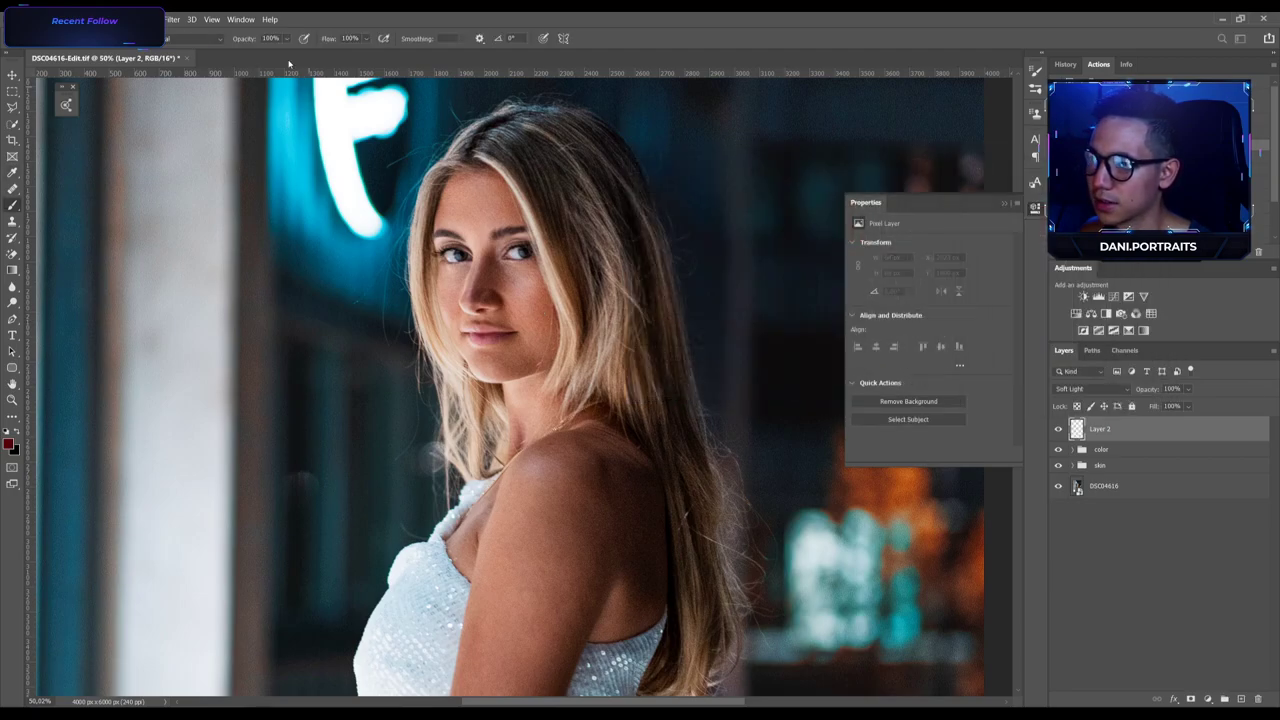
{"action": "key", "text": "Return"}
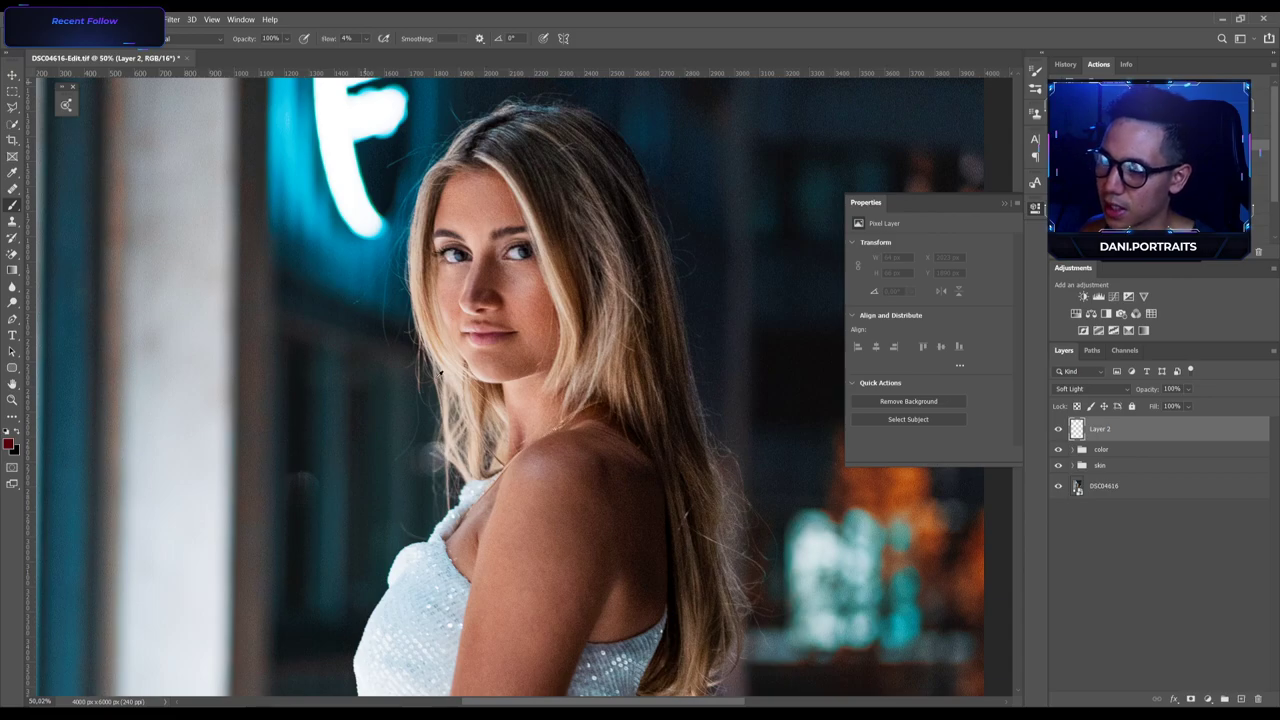
Brush dark red blush over the woman's cheeks and nose on Layer 2.
{"action": "scroll", "coordinate": [498, 272], "scroll_direction": "up", "scroll_amount": 1}
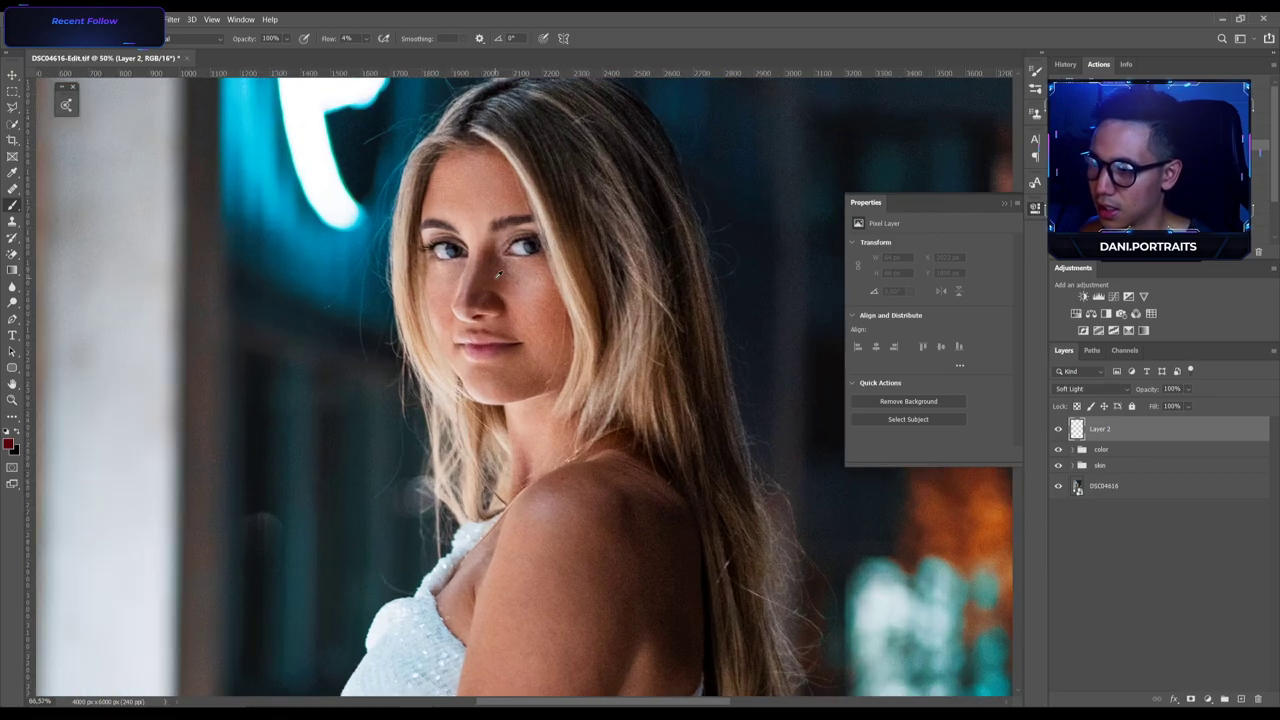
{"action": "scroll", "coordinate": [590, 315], "scroll_direction": "up", "scroll_amount": 1}
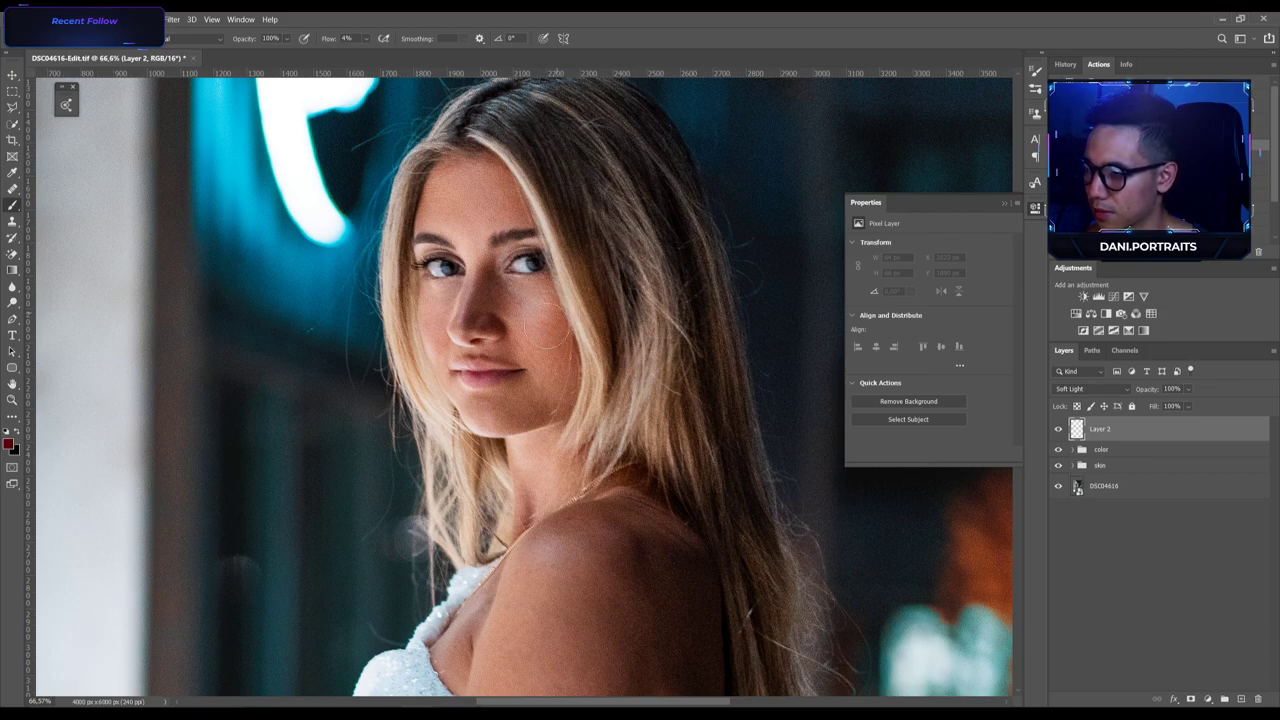
{"action": "mouse_move", "coordinate": [552, 322]}
{"action": "left_mouse_down"}
{"action": "mouse_move", "coordinate": [558, 365]}
{"action": "mouse_move", "coordinate": [545, 345]}
{"action": "left_mouse_up"}
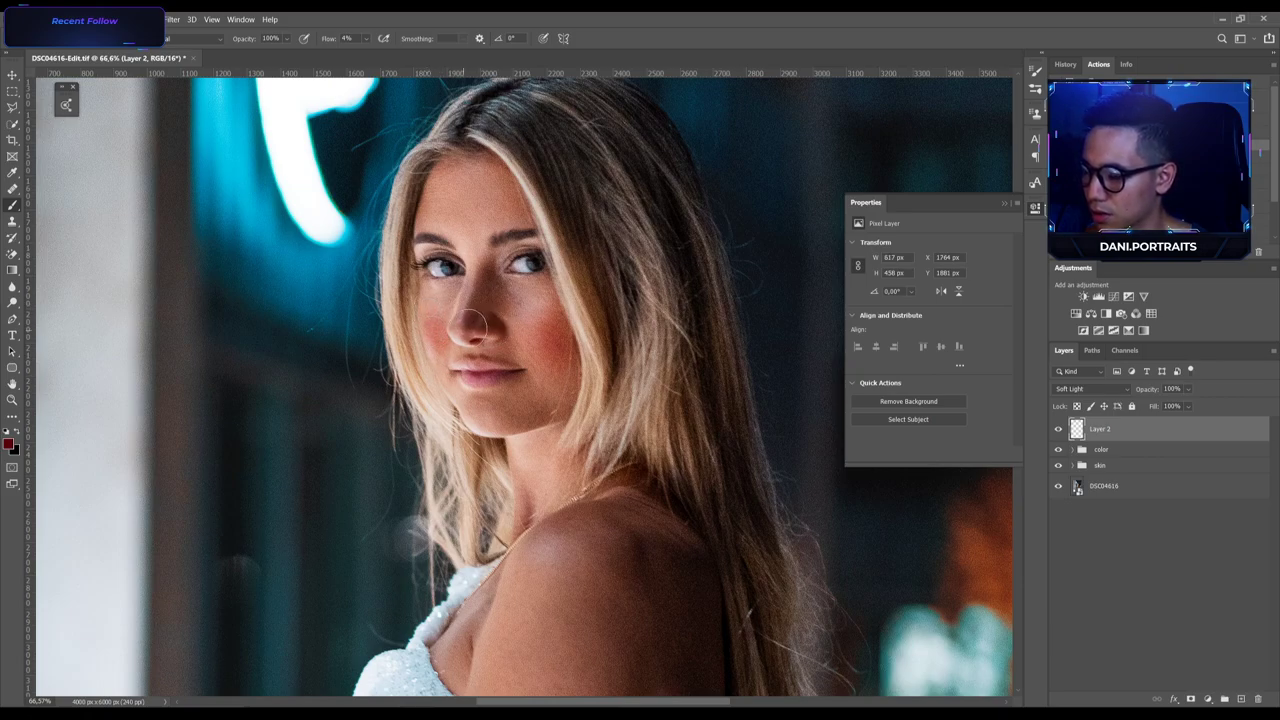
{"action": "mouse_move", "coordinate": [478, 270]}
{"action": "left_mouse_down"}
{"action": "mouse_move", "coordinate": [487, 322]}
{"action": "mouse_move", "coordinate": [536, 275]}
{"action": "mouse_move", "coordinate": [503, 284]}
{"action": "mouse_move", "coordinate": [520, 248]}
{"action": "left_mouse_up"}
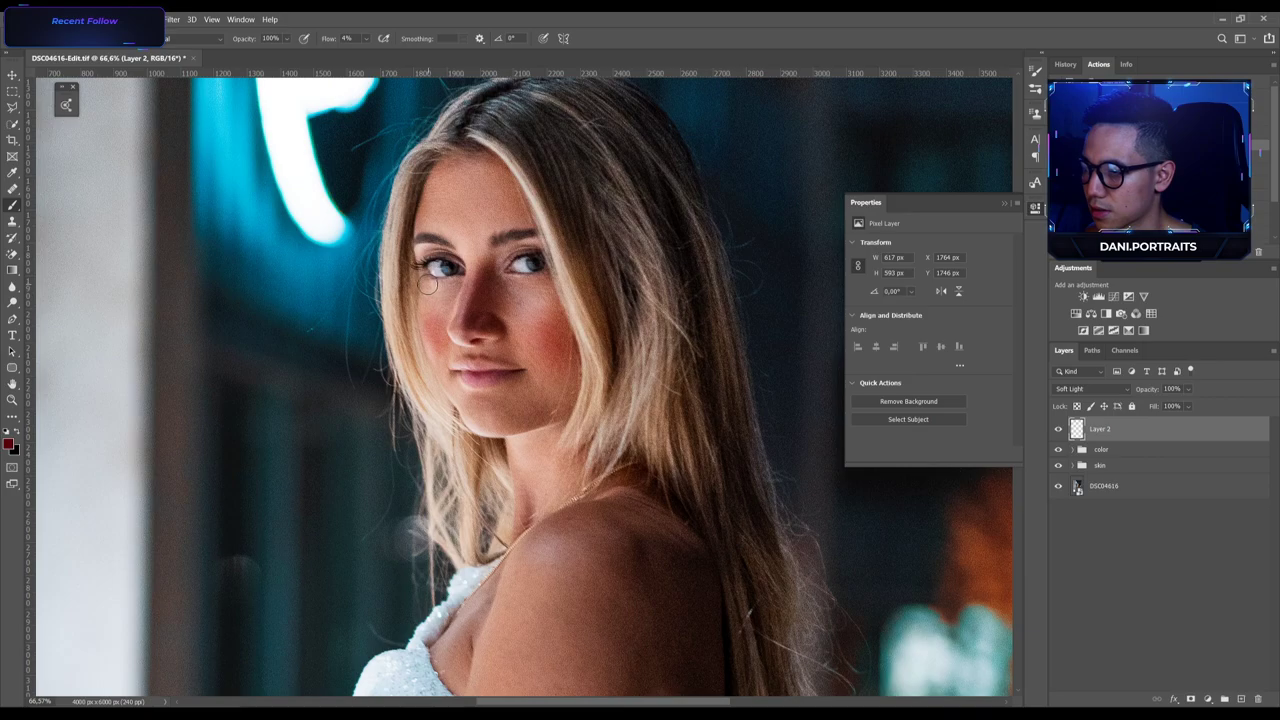
Set the brush opacity to 44% and blend more of the red across the cheeks and nose.
{"action": "left_click", "coordinate": [246, 42]}
{"action": "type", "text": "44"}
{"action": "key", "text": "Return"}
{"action": "mouse_move", "coordinate": [540, 318]}
{"action": "left_mouse_down"}
{"action": "mouse_move", "coordinate": [528, 335]}
{"action": "mouse_move", "coordinate": [583, 367]}
{"action": "mouse_move", "coordinate": [548, 300]}
{"action": "mouse_move", "coordinate": [524, 318]}
{"action": "mouse_move", "coordinate": [520, 300]}
{"action": "mouse_move", "coordinate": [432, 298]}
{"action": "mouse_move", "coordinate": [440, 338]}
{"action": "mouse_move", "coordinate": [444, 294]}
{"action": "left_mouse_up"}
Lower the opacity of the blush layer, Layer 2, to 26%.
{"action": "left_click_drag", "start_coordinate": [1147, 390], "coordinate": [1119, 411]}
{"action": "left_click", "coordinate": [1097, 569]}
{"action": "scroll", "coordinate": [563, 400], "scroll_direction": "down", "scroll_amount": 3}
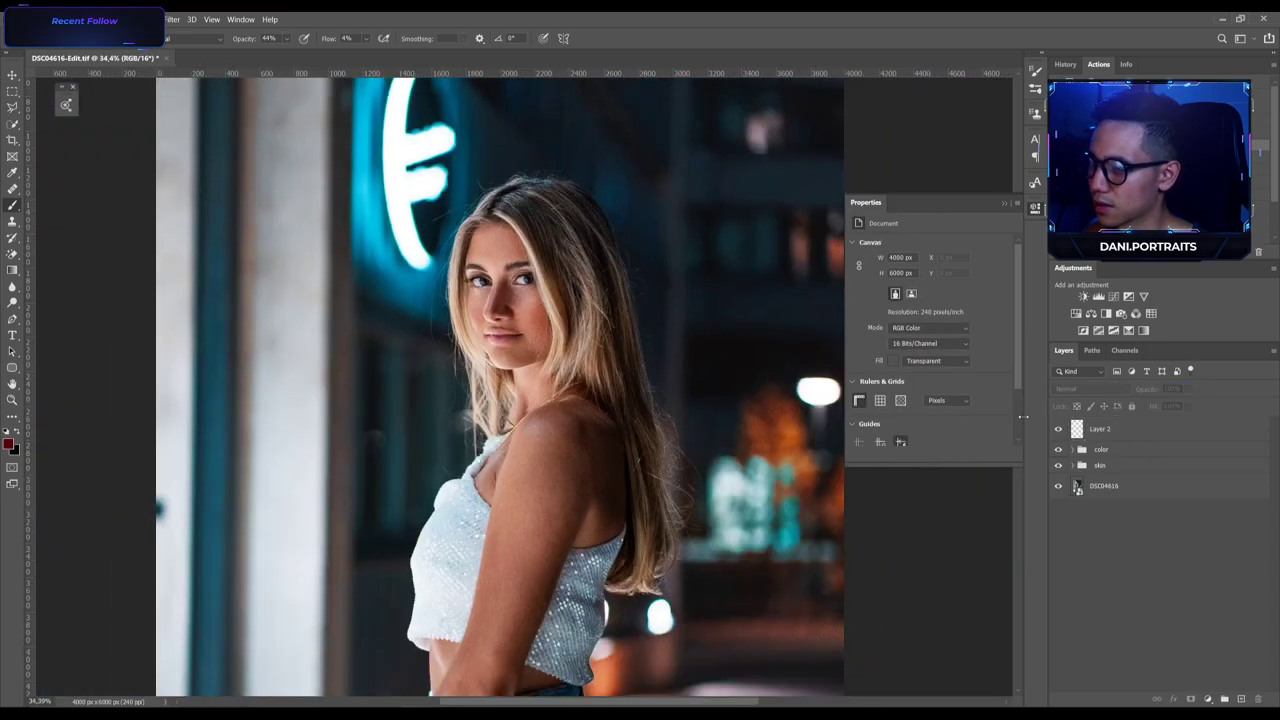
{"action": "left_click", "coordinate": [1126, 432]}
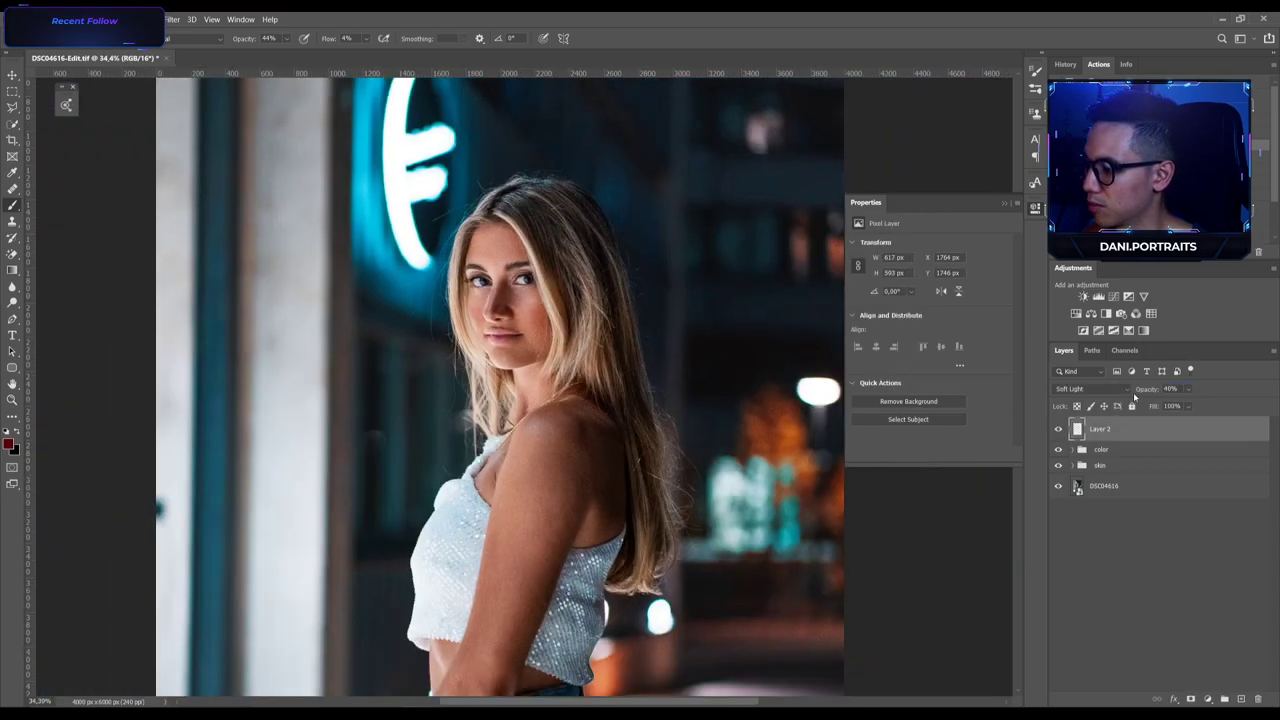
{"action": "left_click", "coordinate": [1140, 391]}
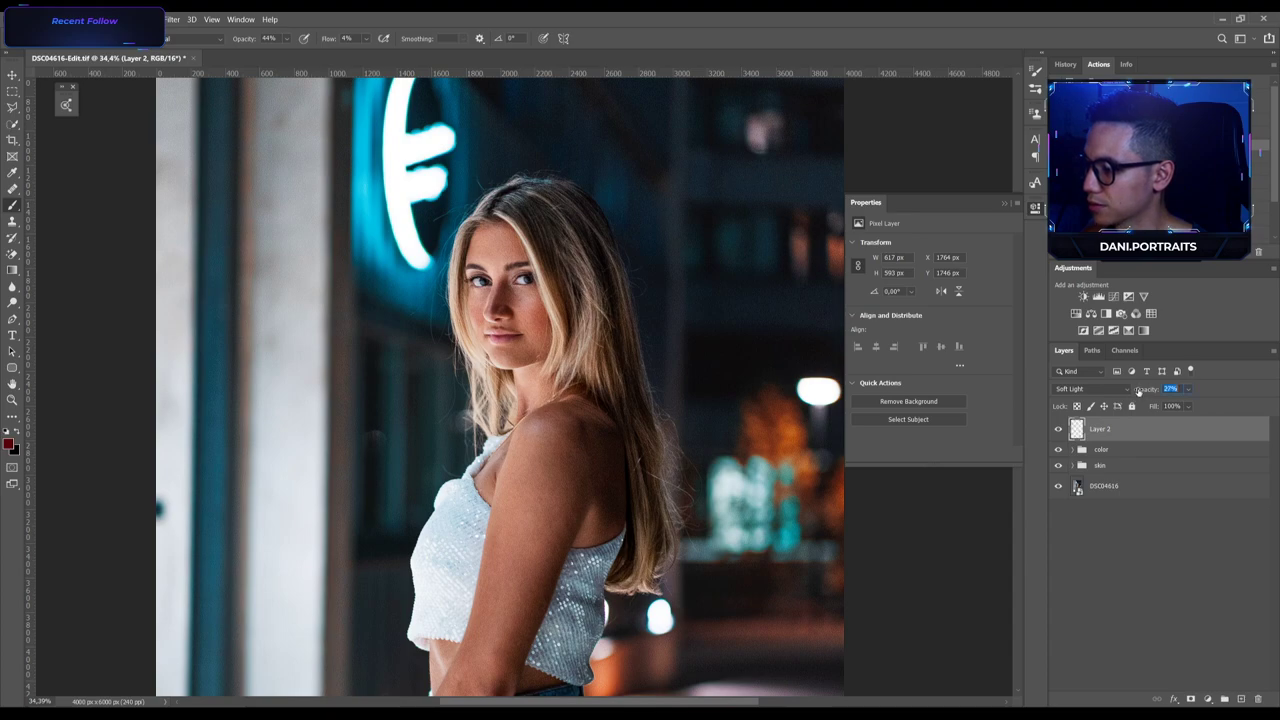
{"action": "left_click_drag", "start_coordinate": [1138, 391], "coordinate": [1136, 391]}
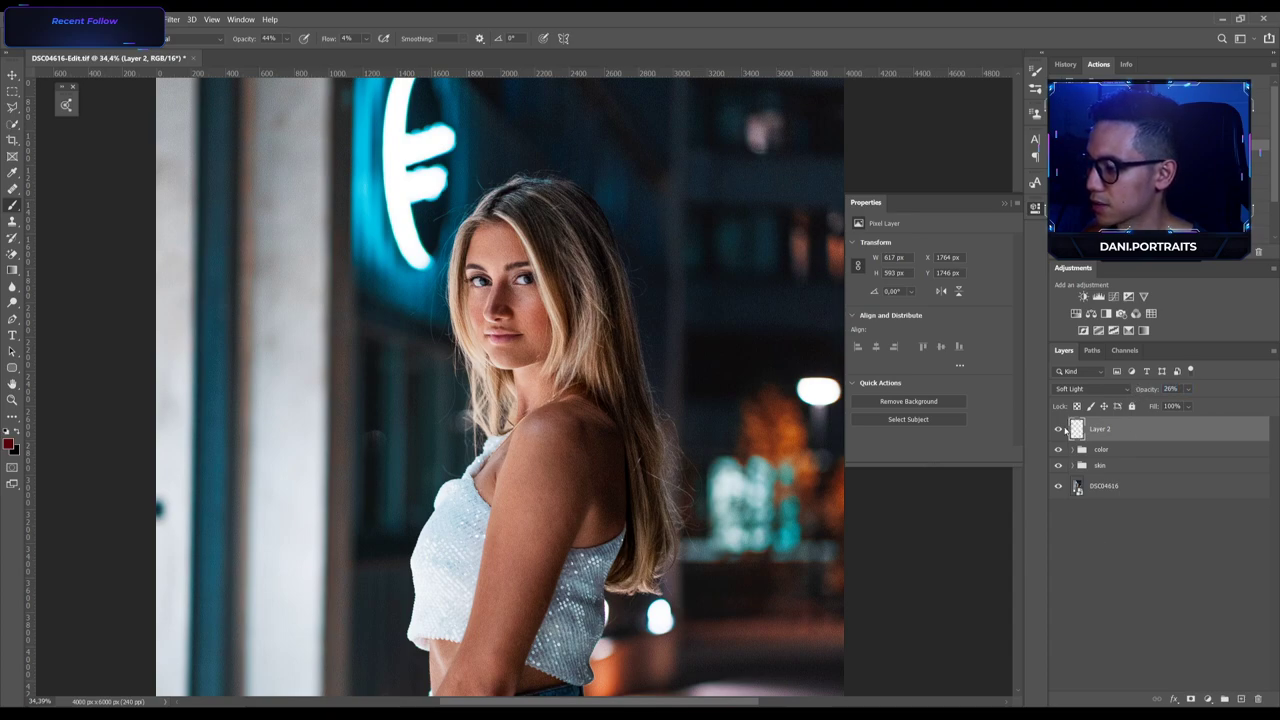
Compare the face with and without the blush layer, both close up and from a distance.
{"action": "left_click", "coordinate": [1060, 429]}
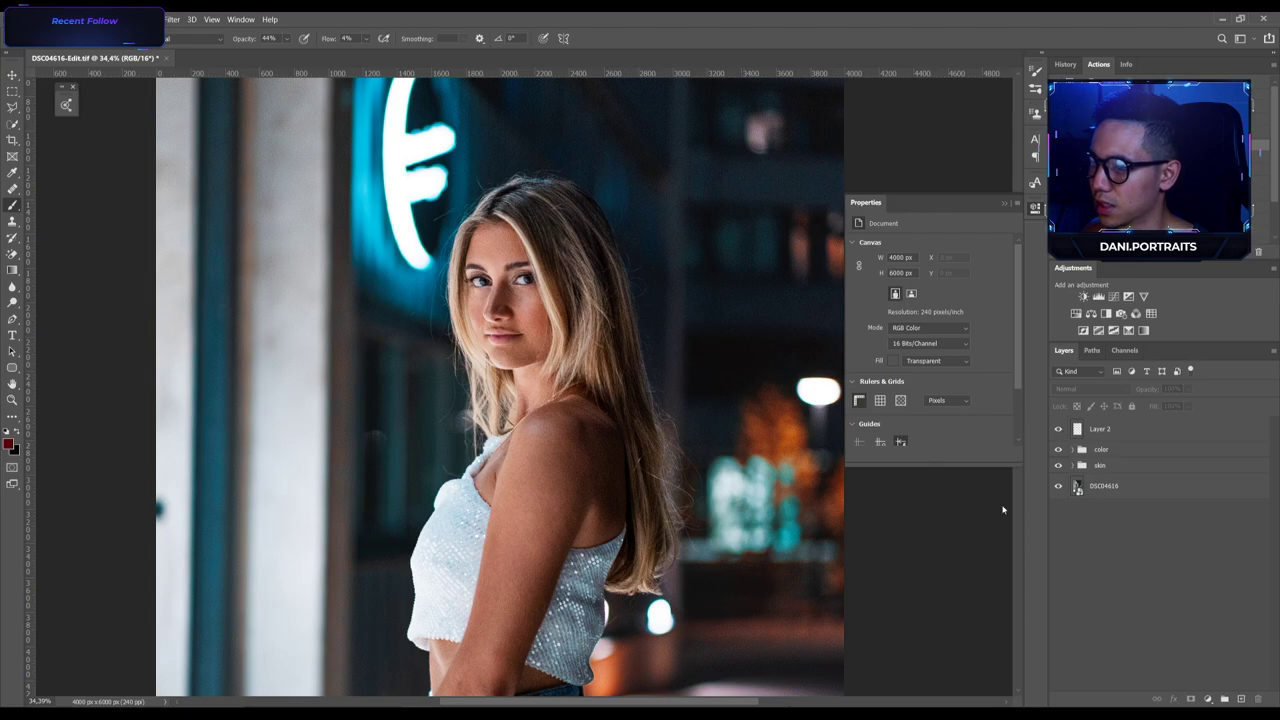
{"action": "scroll", "coordinate": [505, 255], "scroll_direction": "up", "scroll_amount": 5}
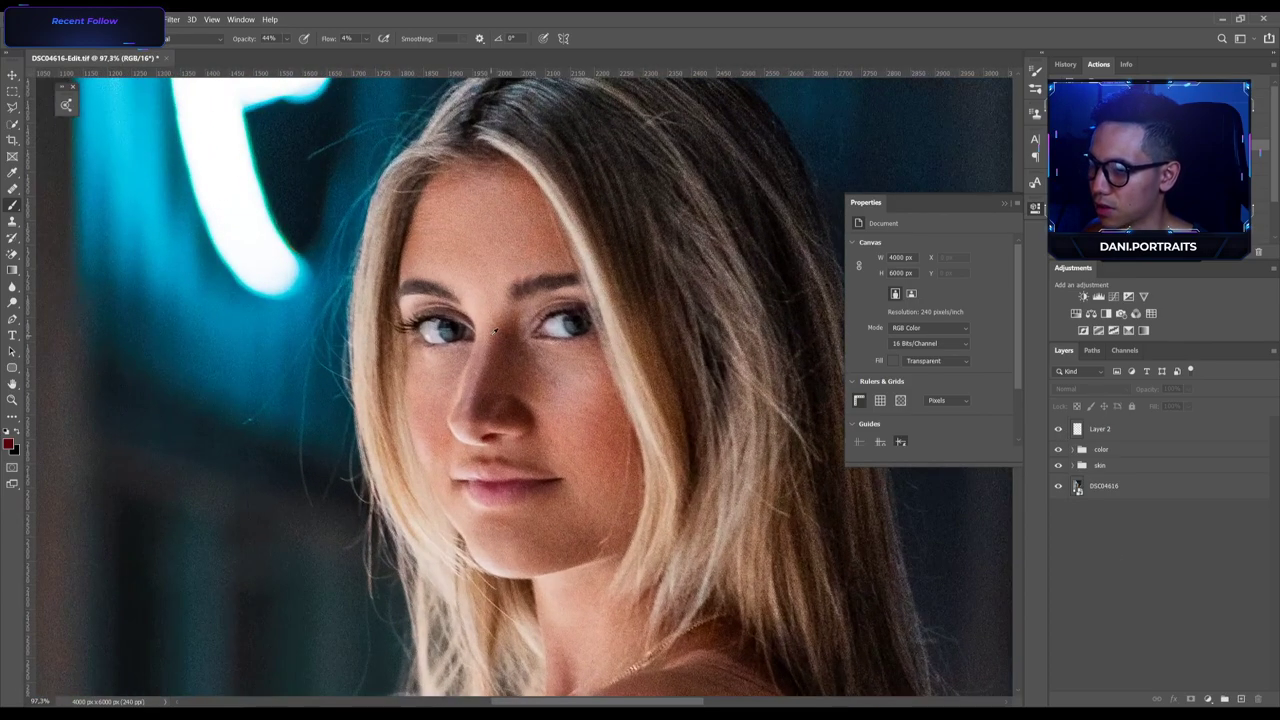
{"action": "scroll", "coordinate": [494, 330], "scroll_direction": "down", "scroll_amount": 4}
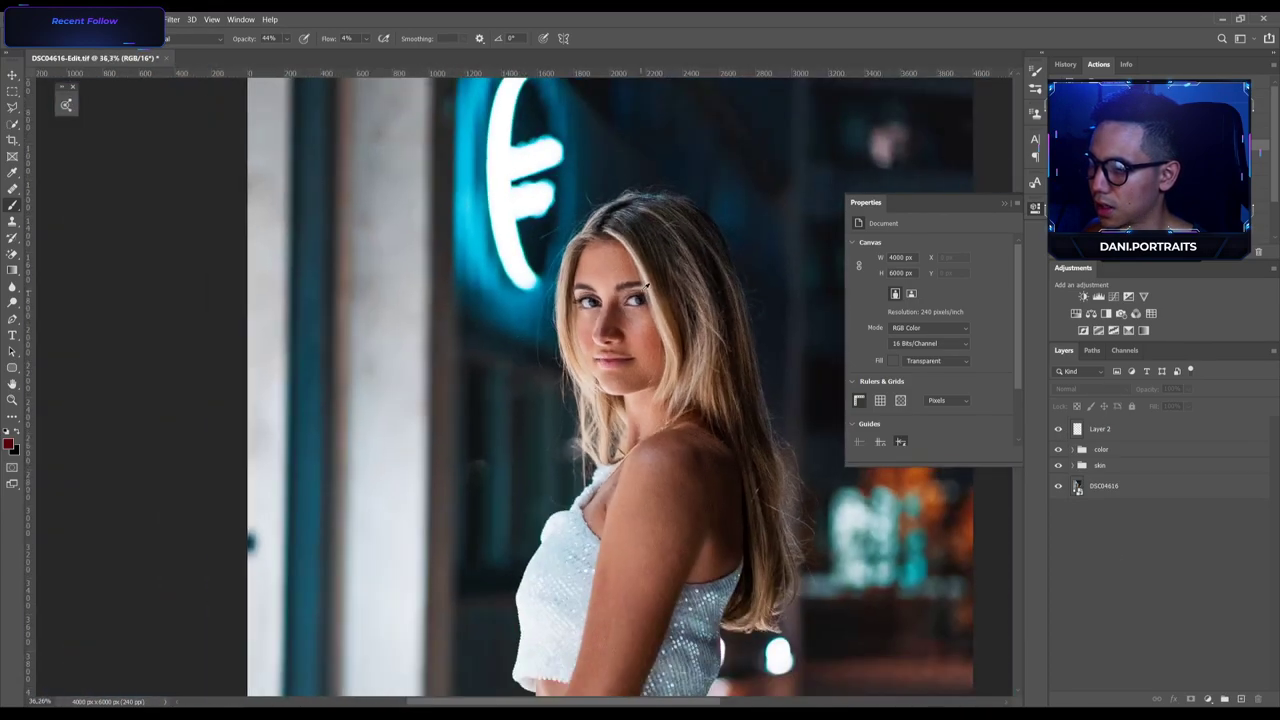
Add a Curves adjustment layer above the blush layer.
{"action": "scroll", "coordinate": [645, 287], "scroll_direction": "up", "scroll_amount": 3}
{"action": "left_click", "coordinate": [1113, 296]}
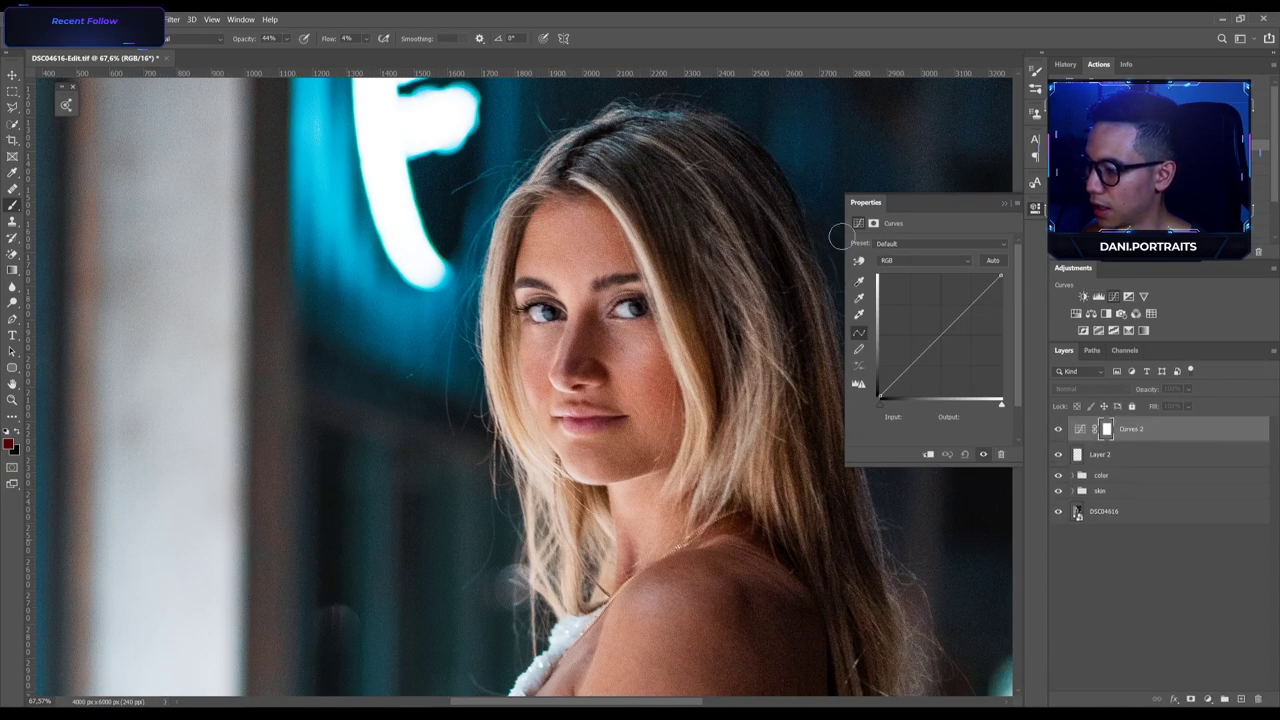
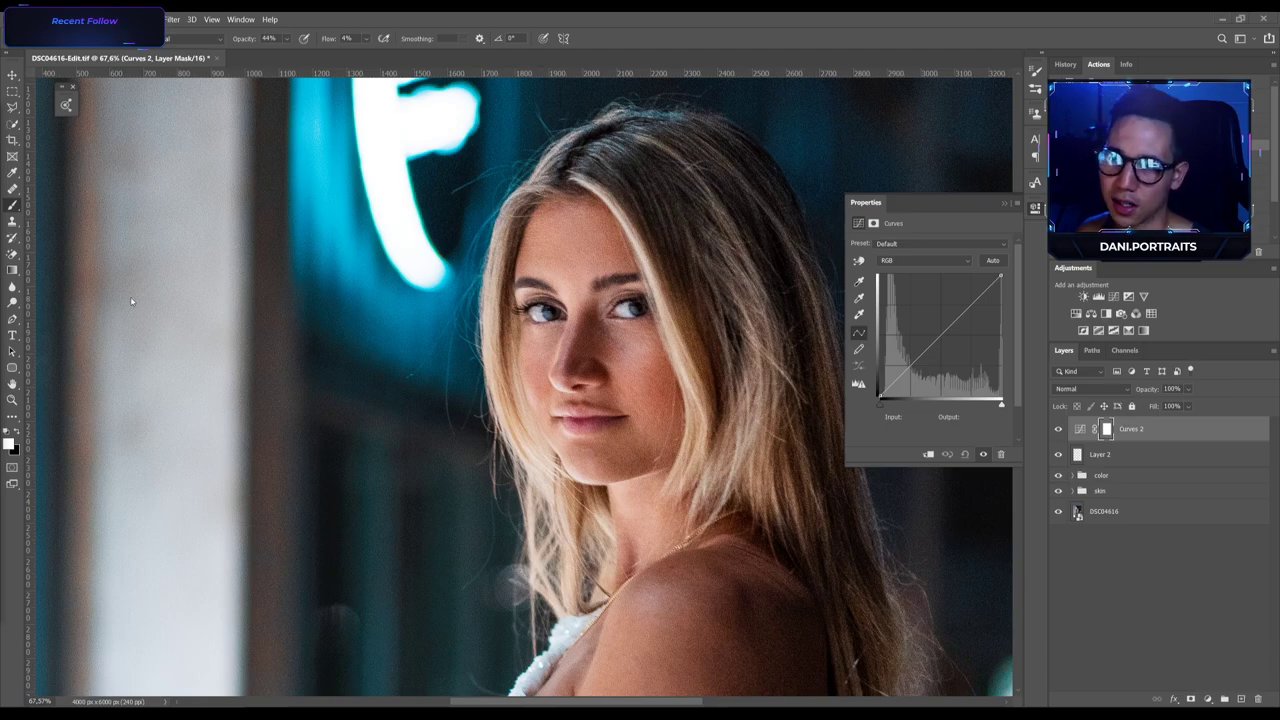
{"action": "scroll", "coordinate": [585, 316], "scroll_direction": "down", "scroll_amount": 3}
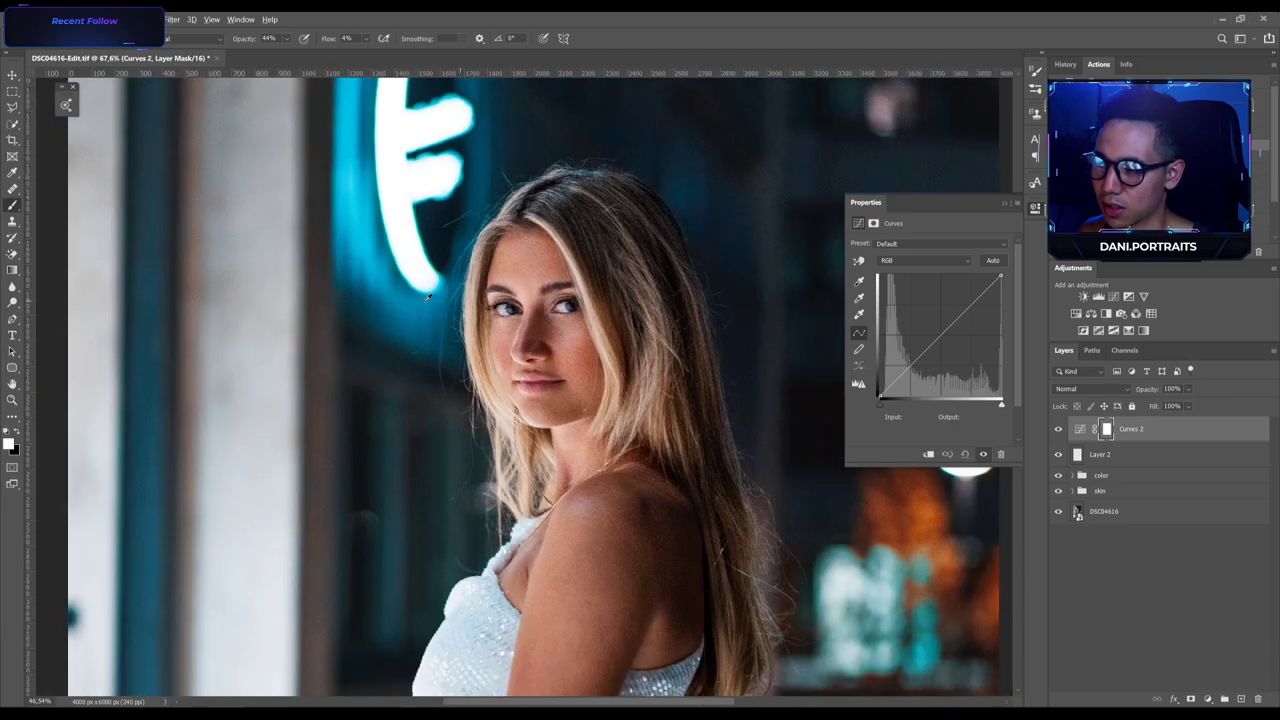
Shape the new curve from the iris tones, lifting input 71 to about 113 and setting the shadows to input 17, output 13.
{"action": "scroll", "coordinate": [565, 328], "scroll_direction": "up", "scroll_amount": 1}
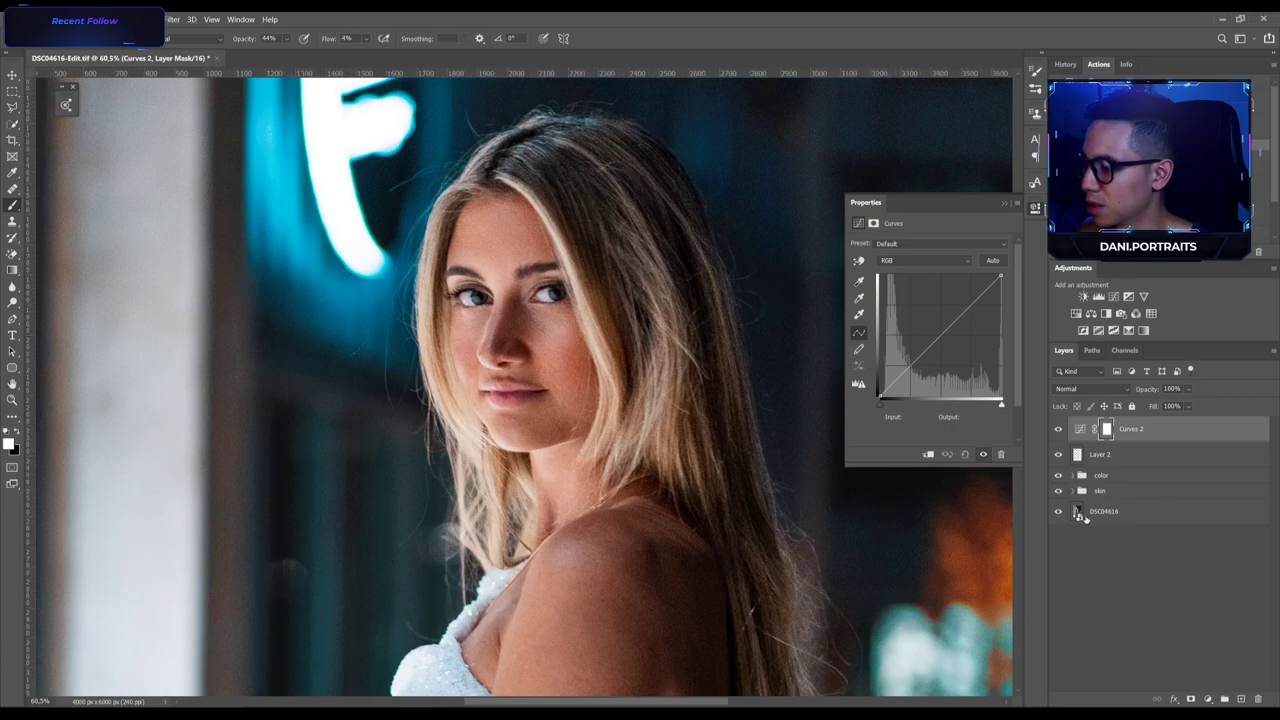
{"action": "scroll", "coordinate": [664, 293], "scroll_direction": "up", "scroll_amount": 2}
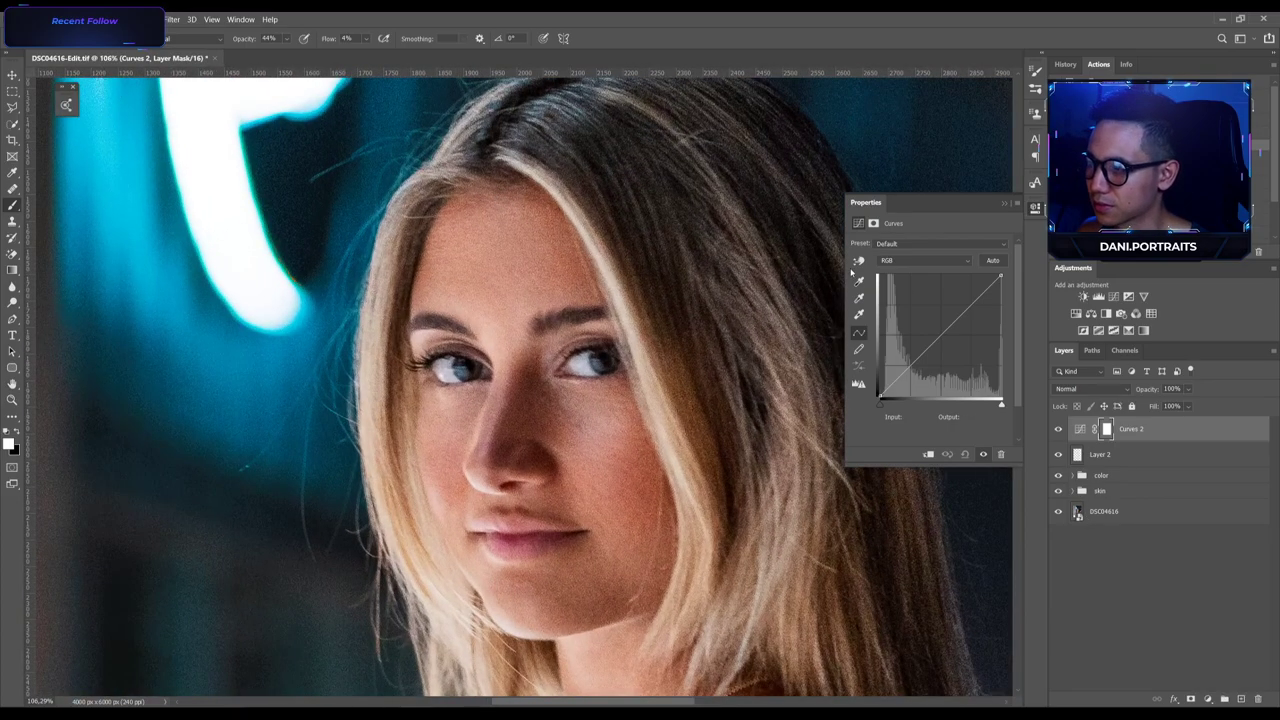
{"action": "scroll", "coordinate": [466, 375], "scroll_direction": "up", "scroll_amount": 4}
{"action": "left_click", "coordinate": [476, 373]}
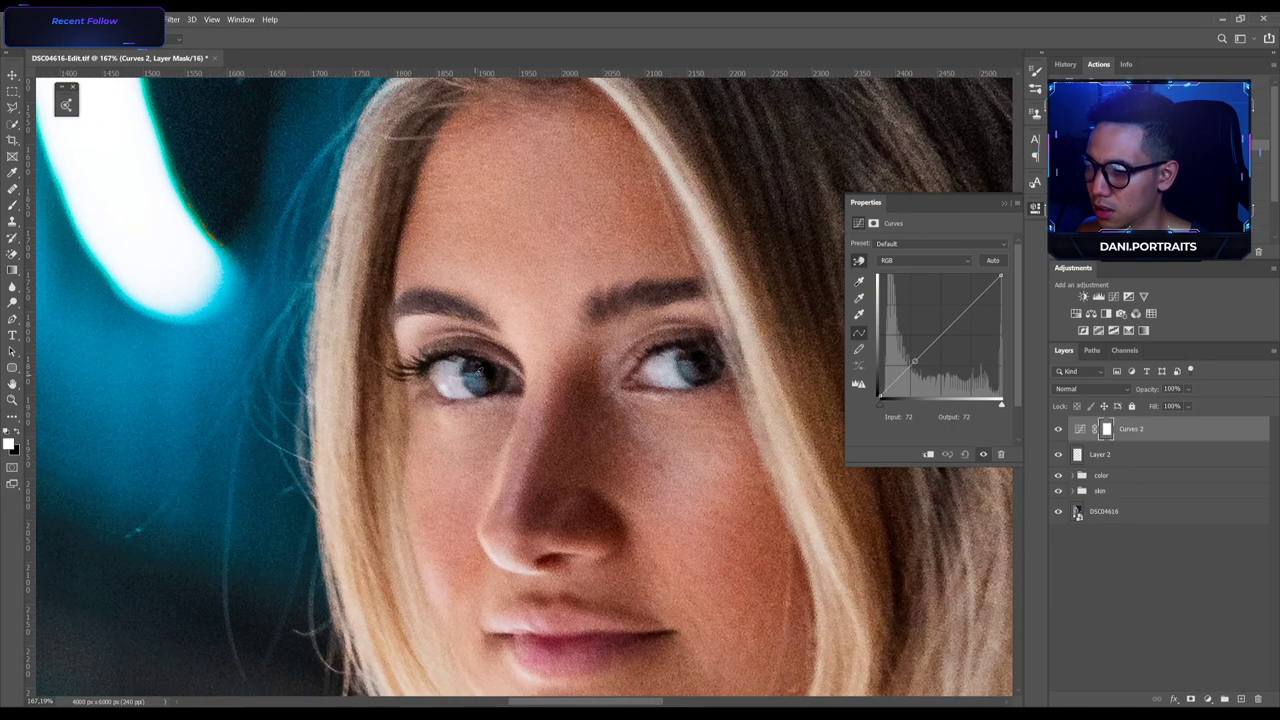
{"action": "left_click_drag", "start_coordinate": [479, 370], "coordinate": [481, 344]}
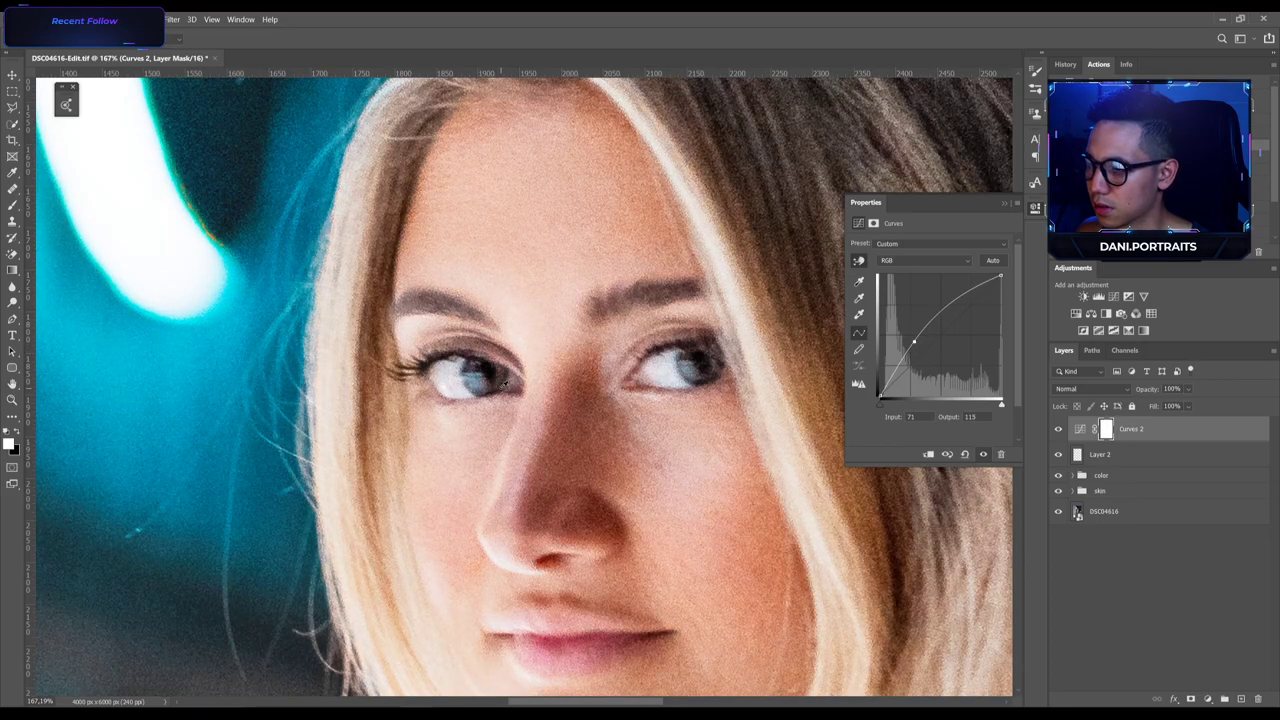
{"action": "left_click_drag", "start_coordinate": [503, 390], "coordinate": [503, 400]}
{"action": "scroll", "coordinate": [503, 400], "scroll_direction": "down", "scroll_amount": 5}
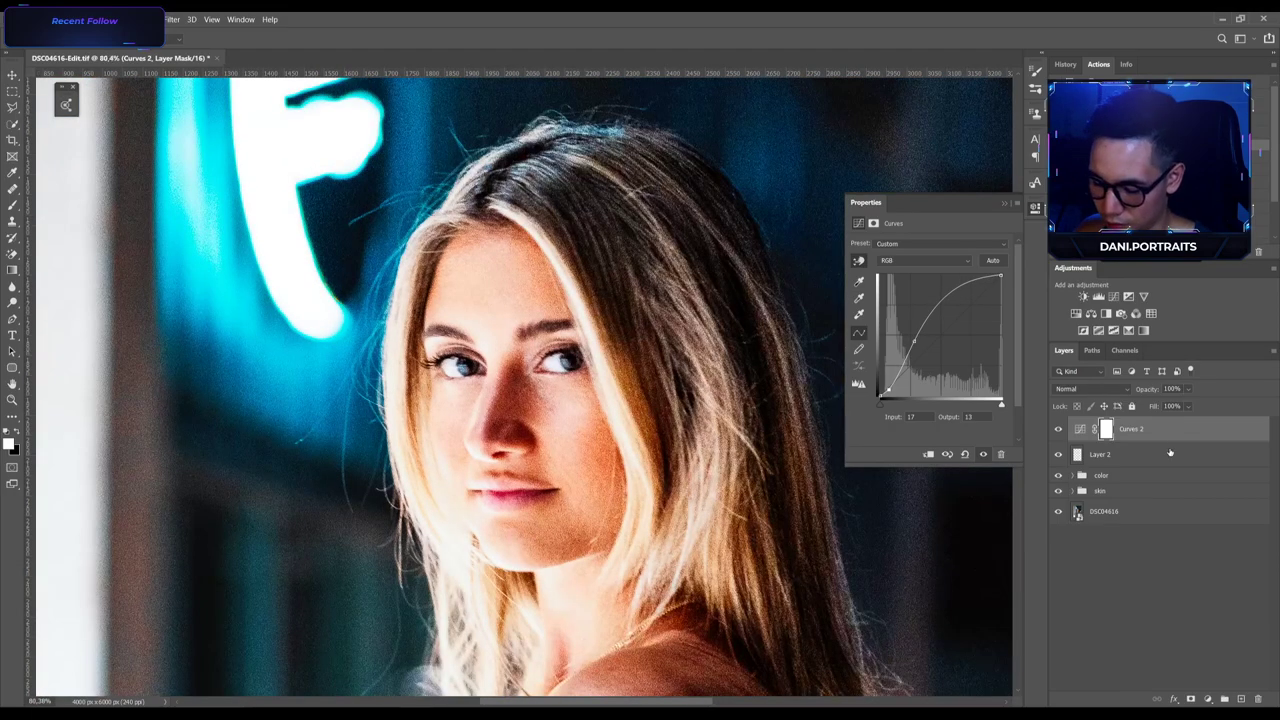
Invert the Curves 2 mask and paint white over both irises with the brush at 100% opacity and 98% flow.
{"action": "key", "text": "ctrl+i"}
{"action": "key", "text": "b"}
{"action": "scroll", "coordinate": [495, 365], "scroll_direction": "up", "scroll_amount": 3}
{"action": "key", "text": "0"}
{"action": "key", "text": "shift+9"}
{"action": "key", "text": "shift+8"}
{"action": "left_click", "coordinate": [537, 411]}
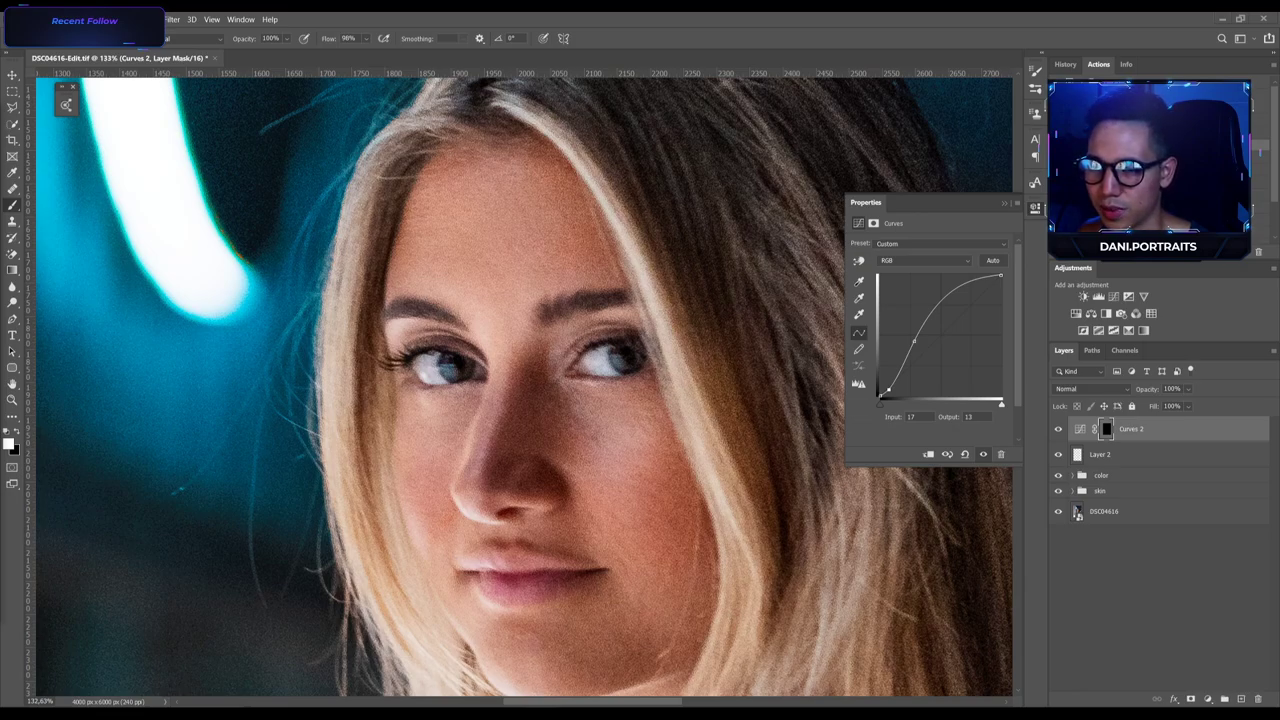
{"action": "scroll", "coordinate": [490, 320], "scroll_direction": "down", "scroll_amount": 1}
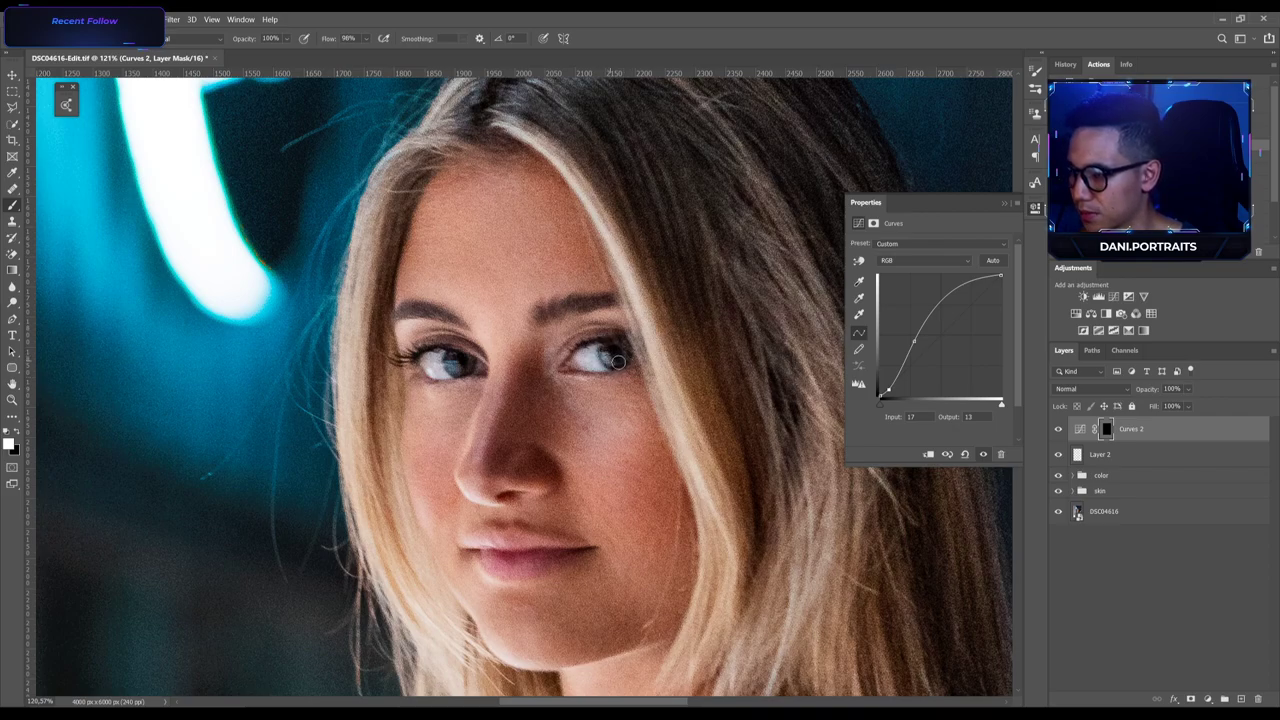
{"action": "mouse_move", "coordinate": [468, 367]}
{"action": "left_mouse_down"}
{"action": "mouse_move", "coordinate": [451, 364]}
{"action": "mouse_move", "coordinate": [478, 355]}
{"action": "left_mouse_up"}
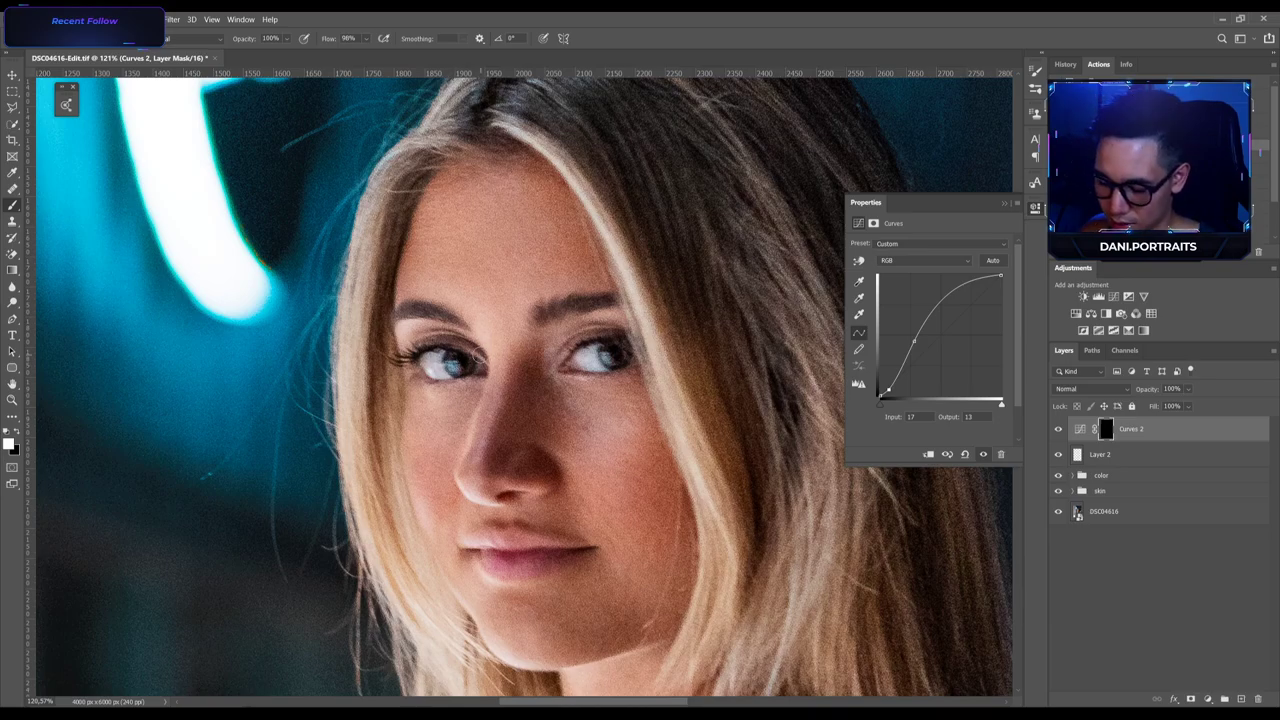
Lower the opacity of Curves 2 to 49% and compare the eyes with and without the adjustment.
{"action": "left_click_drag", "start_coordinate": [1148, 390], "coordinate": [1118, 405]}
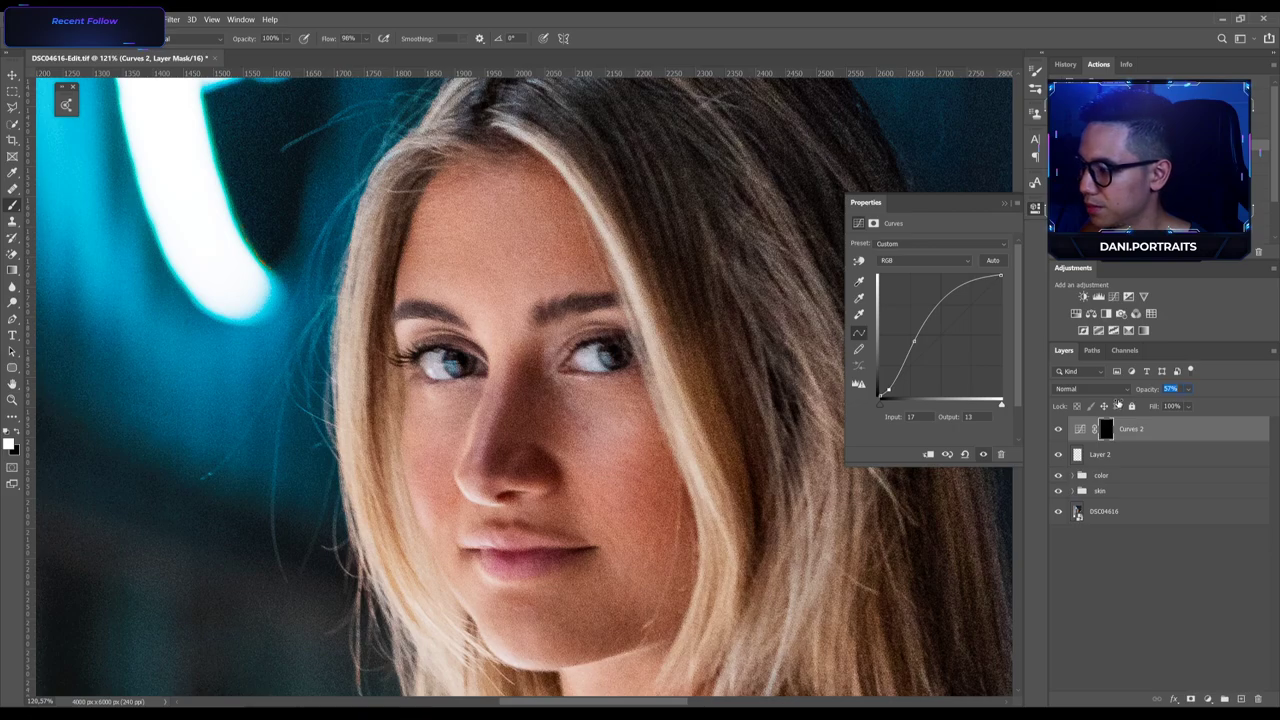
{"action": "left_click", "coordinate": [1058, 429]}
{"action": "left_click", "coordinate": [1058, 429]}
{"action": "left_click", "coordinate": [1125, 552]}
{"action": "key", "text": "ctrl+0"}
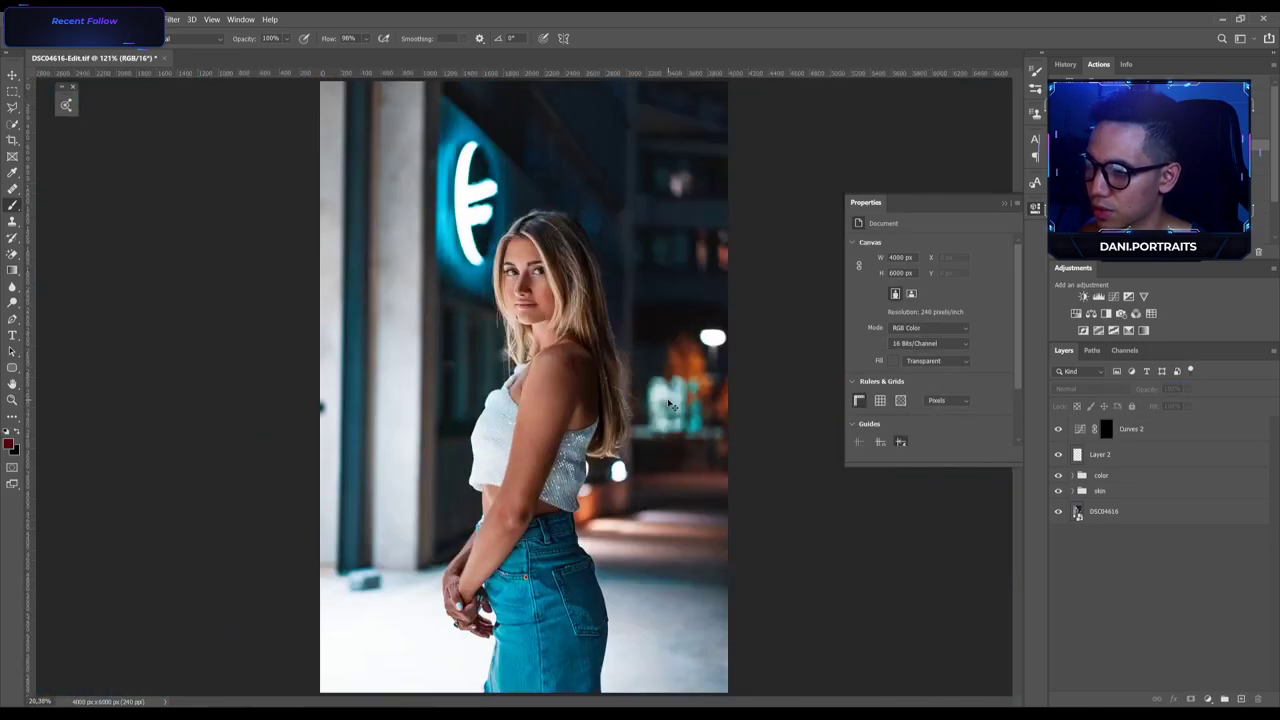
Try to save the document in place, open Save As, and go up to the Clean Library folder.
{"action": "key", "text": "ctrl+s"}
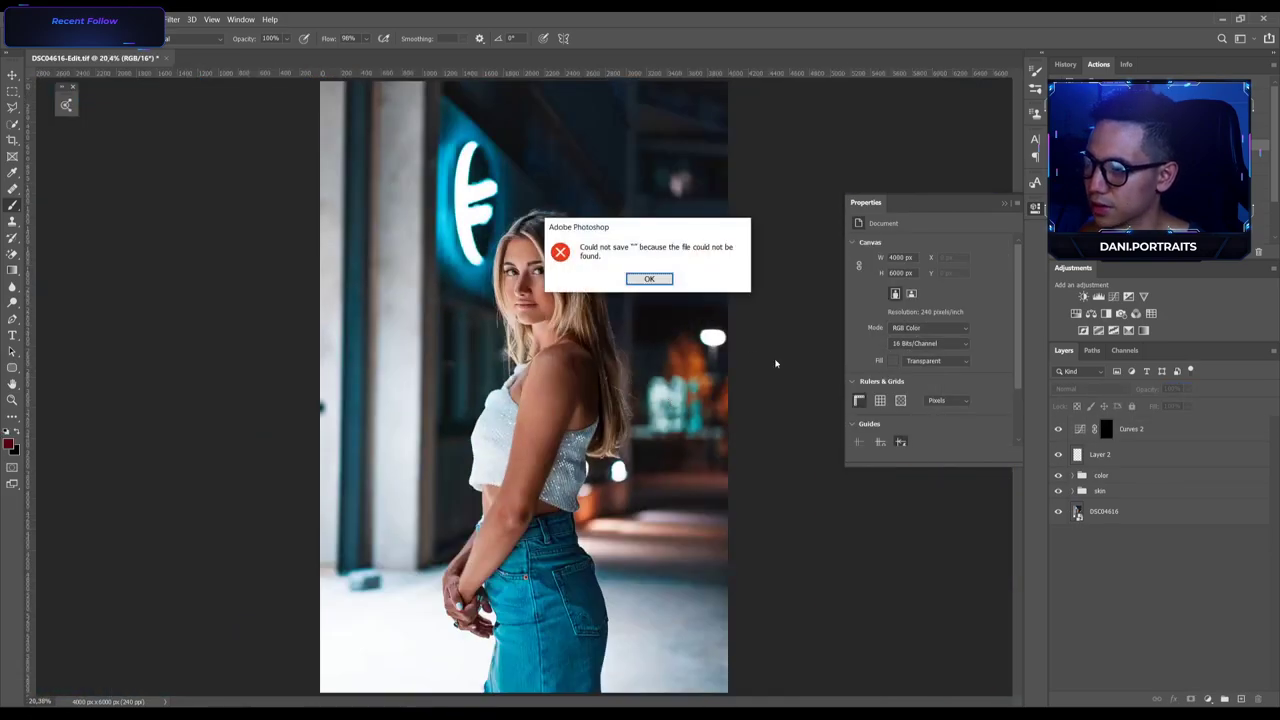
{"action": "left_click", "coordinate": [659, 282]}
{"action": "key", "text": "ctrl+shift+s"}
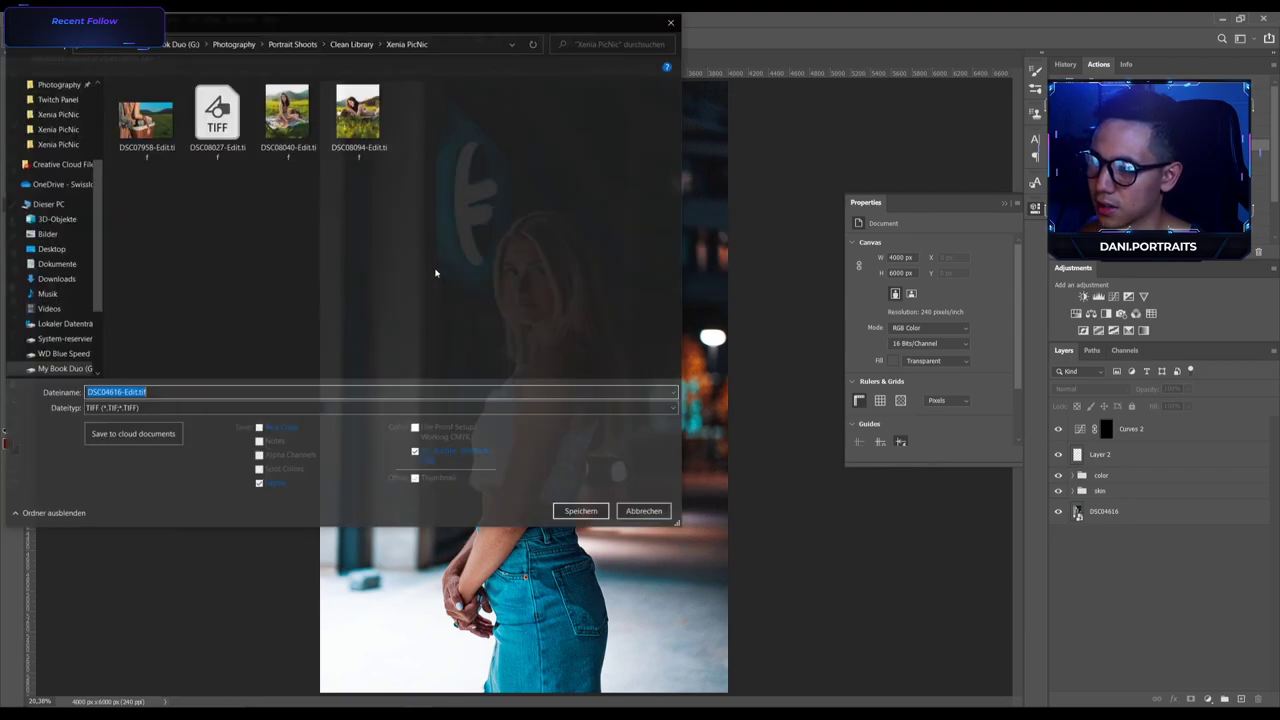
{"action": "left_click", "coordinate": [351, 43]}
{"action": "left_click_drag", "start_coordinate": [311, 33], "coordinate": [824, 137]}
{"action": "left_click", "coordinate": [680, 285]}
Look through the shoot folders in Clean Library and open the one that holds DSC04616-Edit.tif.
{"action": "scroll", "coordinate": [680, 285], "scroll_direction": "down", "scroll_amount": 10}
{"action": "double_click", "coordinate": [684, 226]}
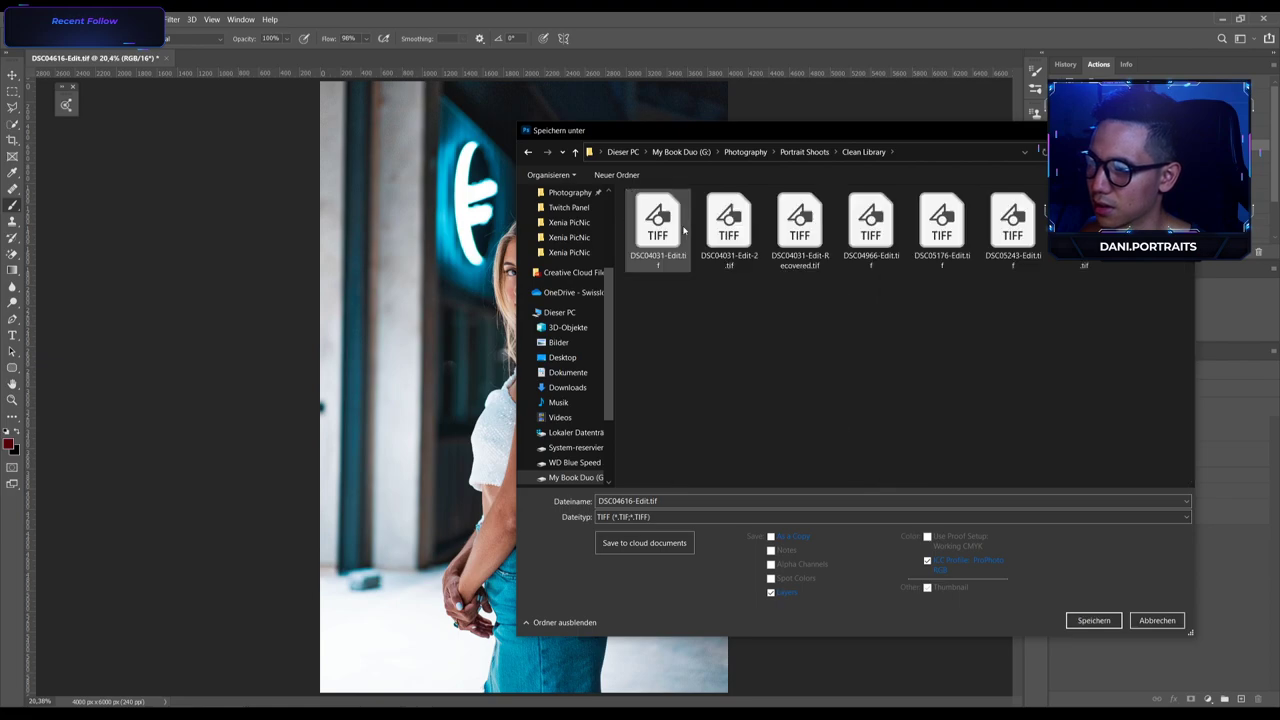
{"action": "key", "text": "alt+Left"}
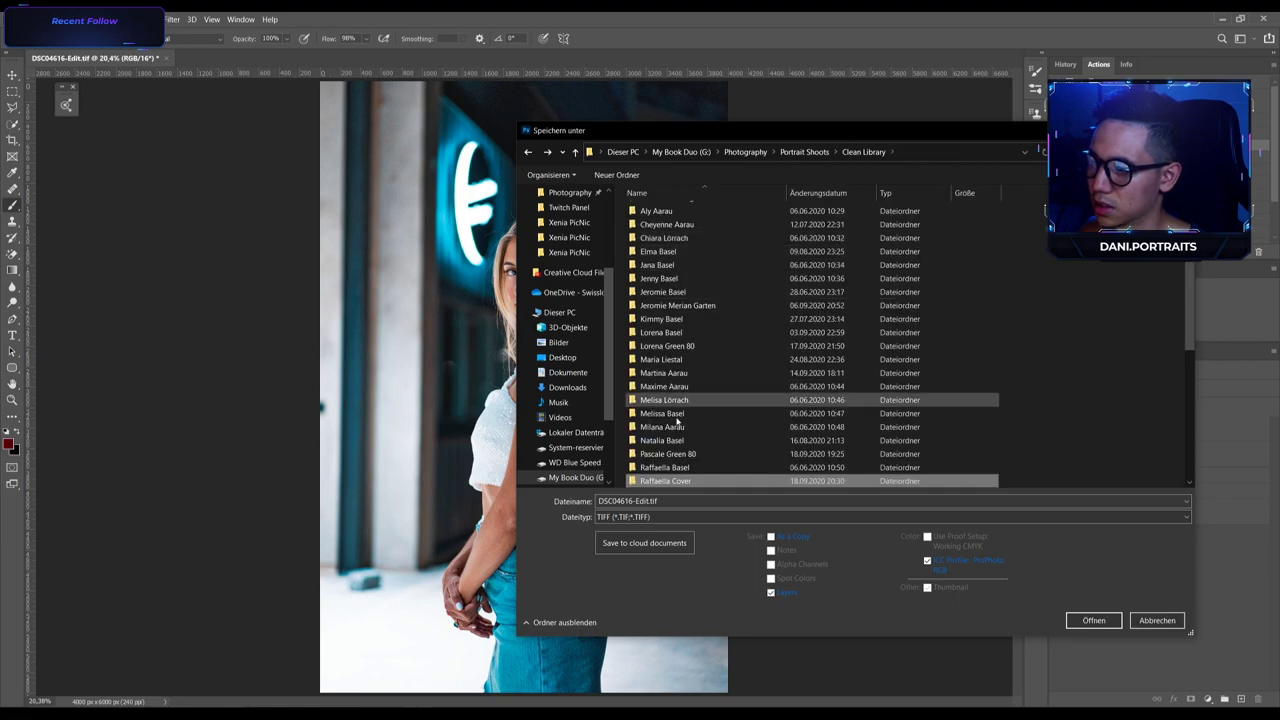
{"action": "left_click", "coordinate": [675, 467]}
{"action": "scroll", "coordinate": [670, 465], "scroll_direction": "down", "scroll_amount": 1}
{"action": "double_click", "coordinate": [688, 415]}
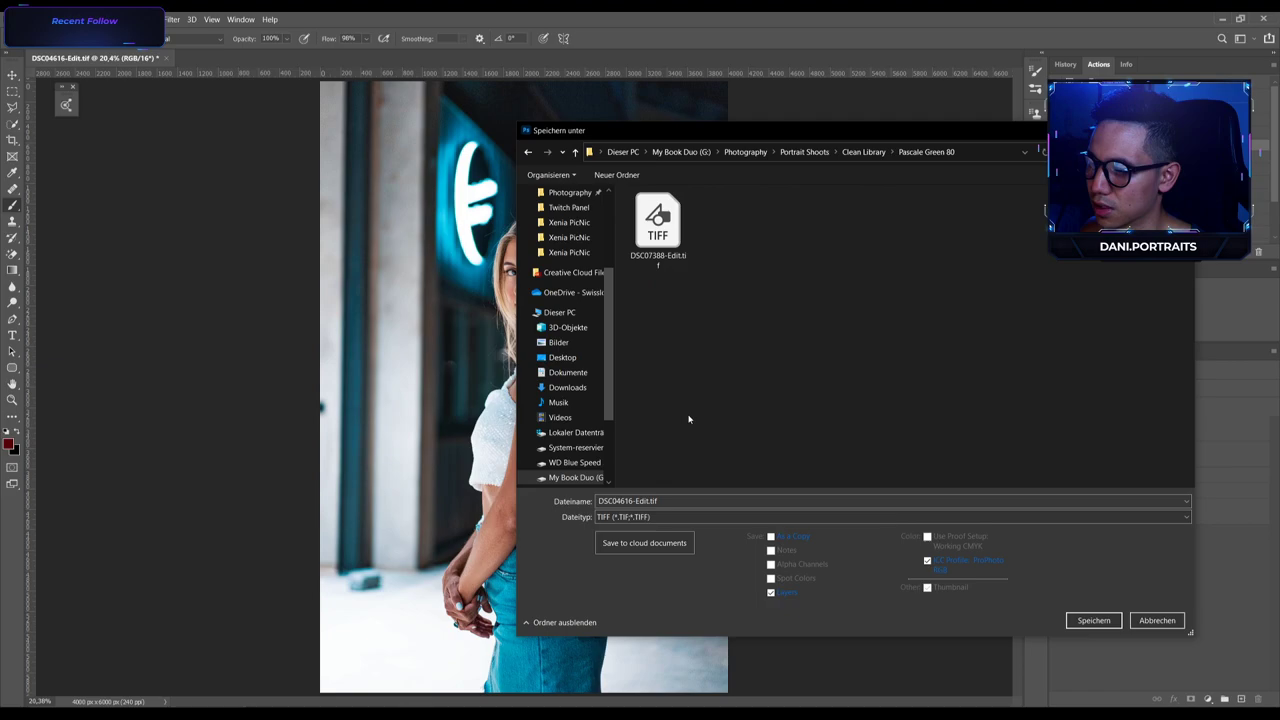
{"action": "key", "text": "alt+Left"}
{"action": "double_click", "coordinate": [700, 469]}
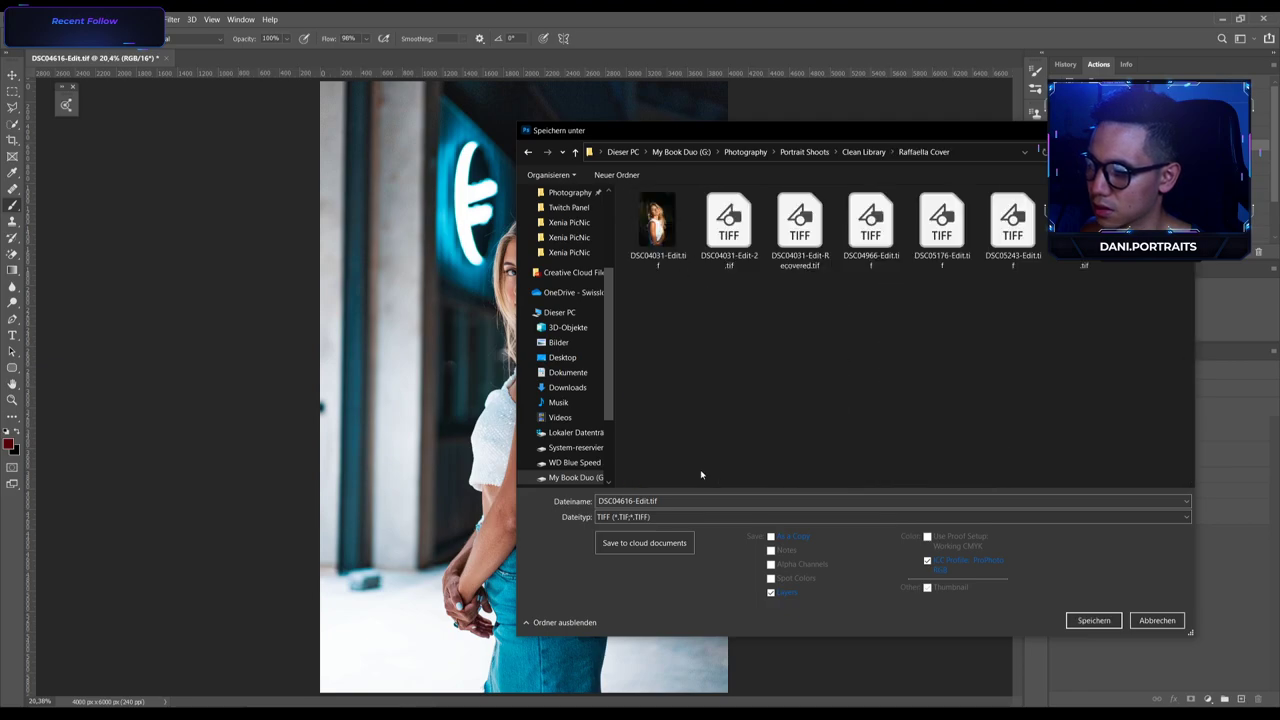
{"action": "key", "text": "alt+Left"}
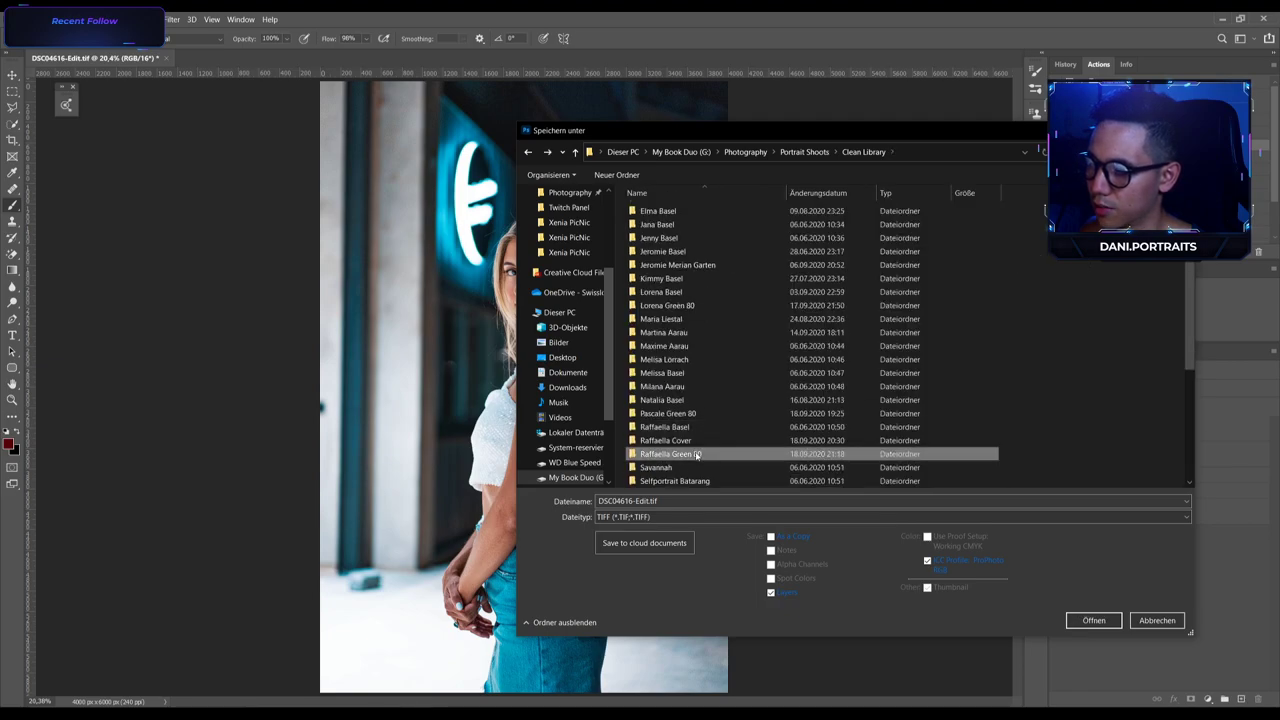
{"action": "double_click", "coordinate": [697, 456]}
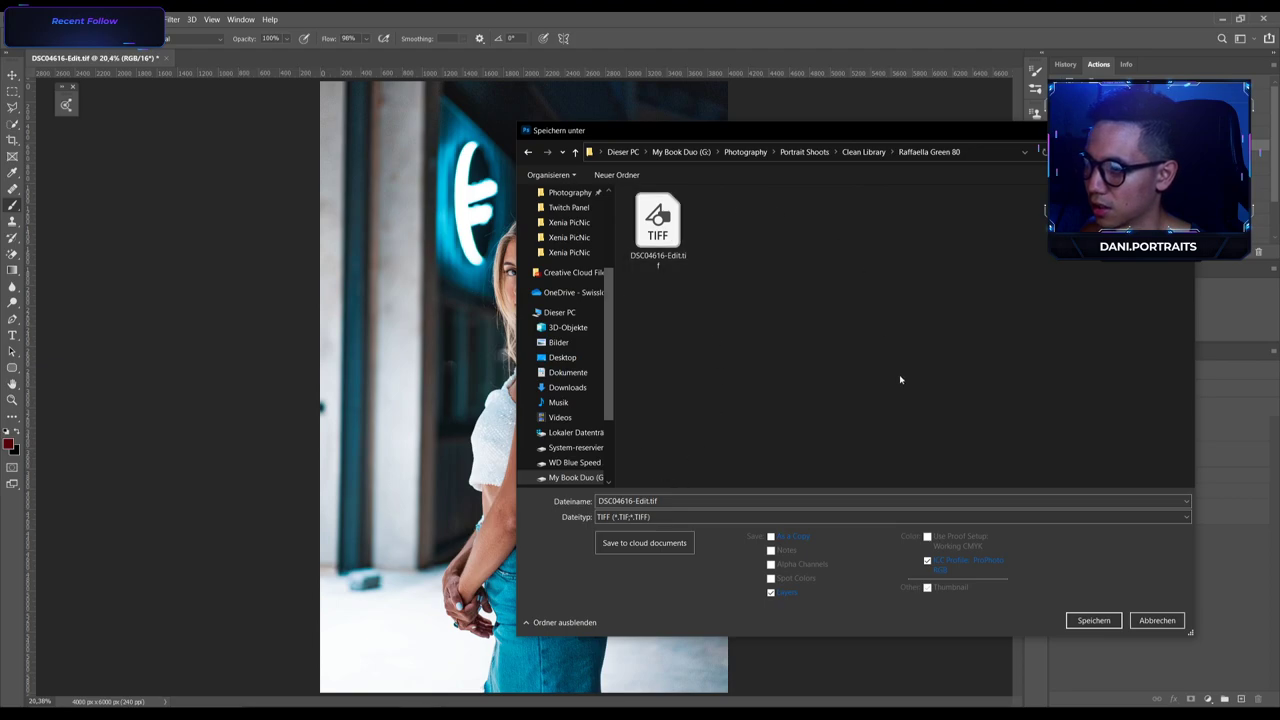
Save the document as DSC04616-Edit.tif, replacing the existing file and accepting the TIFF options.
{"action": "left_click", "coordinate": [1093, 620]}
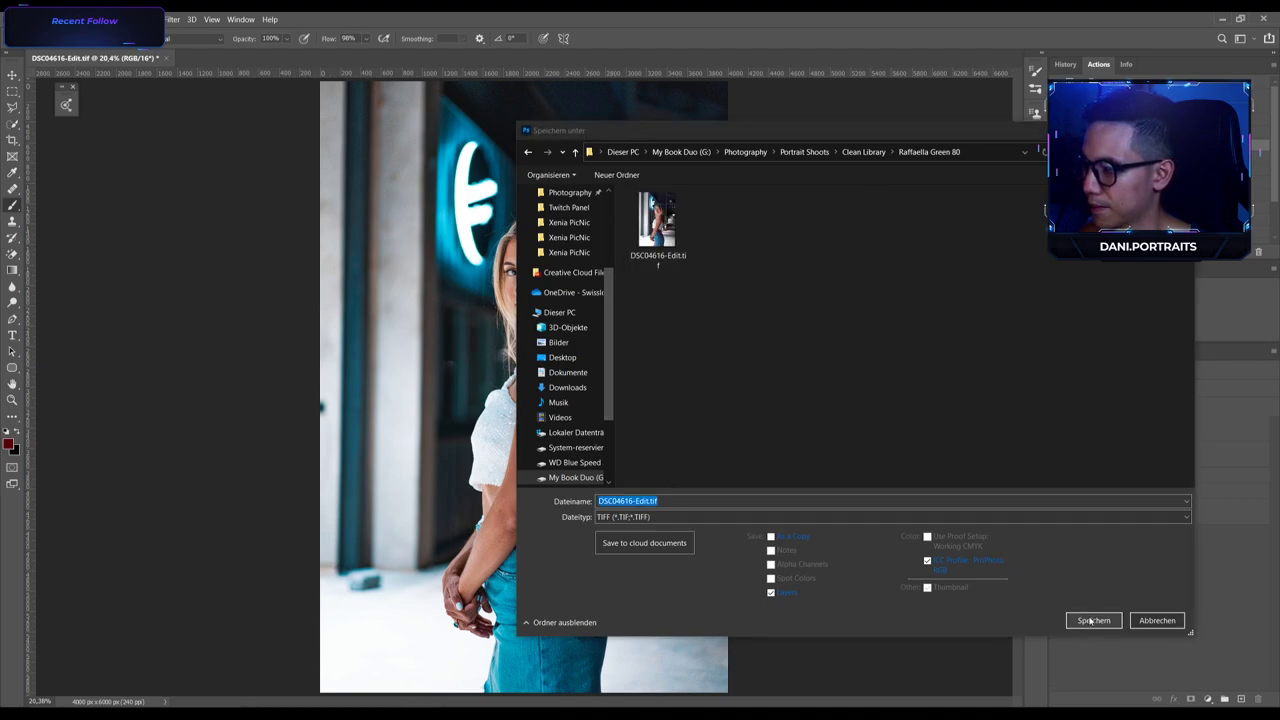
{"action": "left_click", "coordinate": [716, 372]}
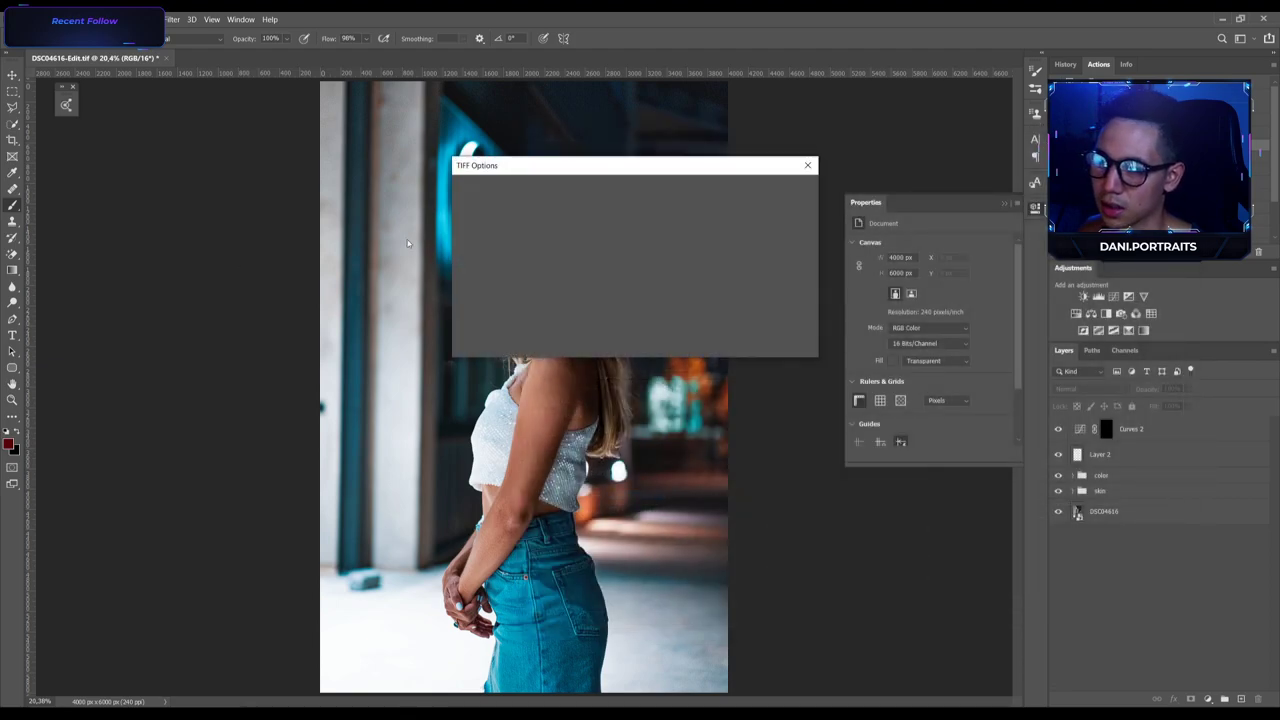
{"action": "left_click", "coordinate": [648, 323]}
{"action": "left_click", "coordinate": [791, 193]}
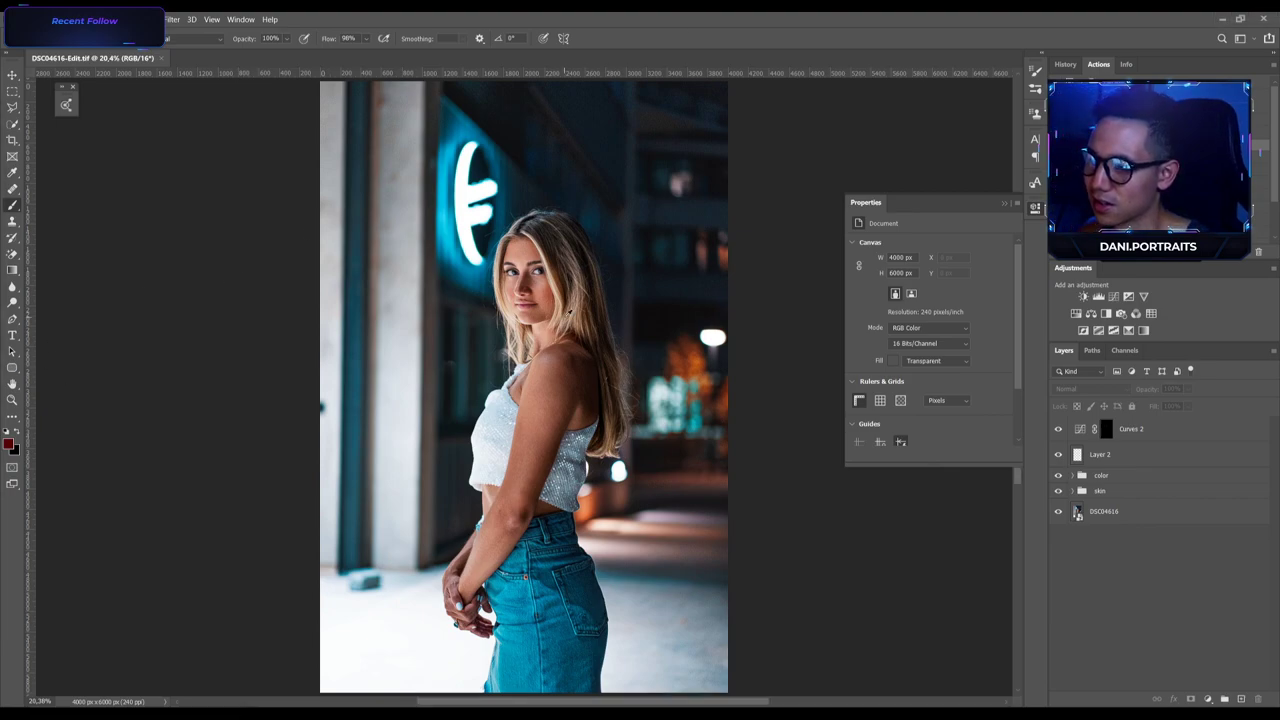
Examine the brightened eyes and the blush on the portrait, both close up and in the full view.
{"action": "scroll", "coordinate": [547, 275], "scroll_direction": "up", "scroll_amount": 4}
{"action": "left_click", "coordinate": [1105, 428]}
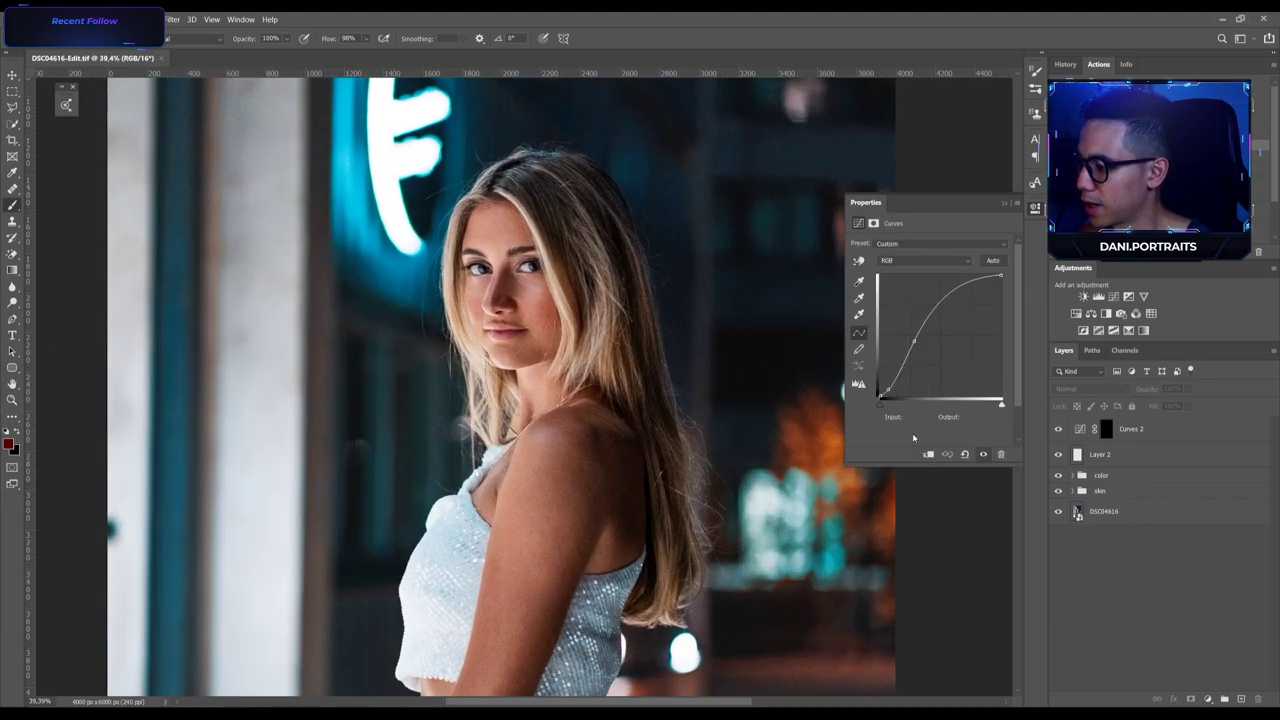
{"action": "scroll", "coordinate": [508, 334], "scroll_direction": "down", "scroll_amount": 2}
{"action": "scroll", "coordinate": [508, 334], "scroll_direction": "down", "scroll_amount": 3}
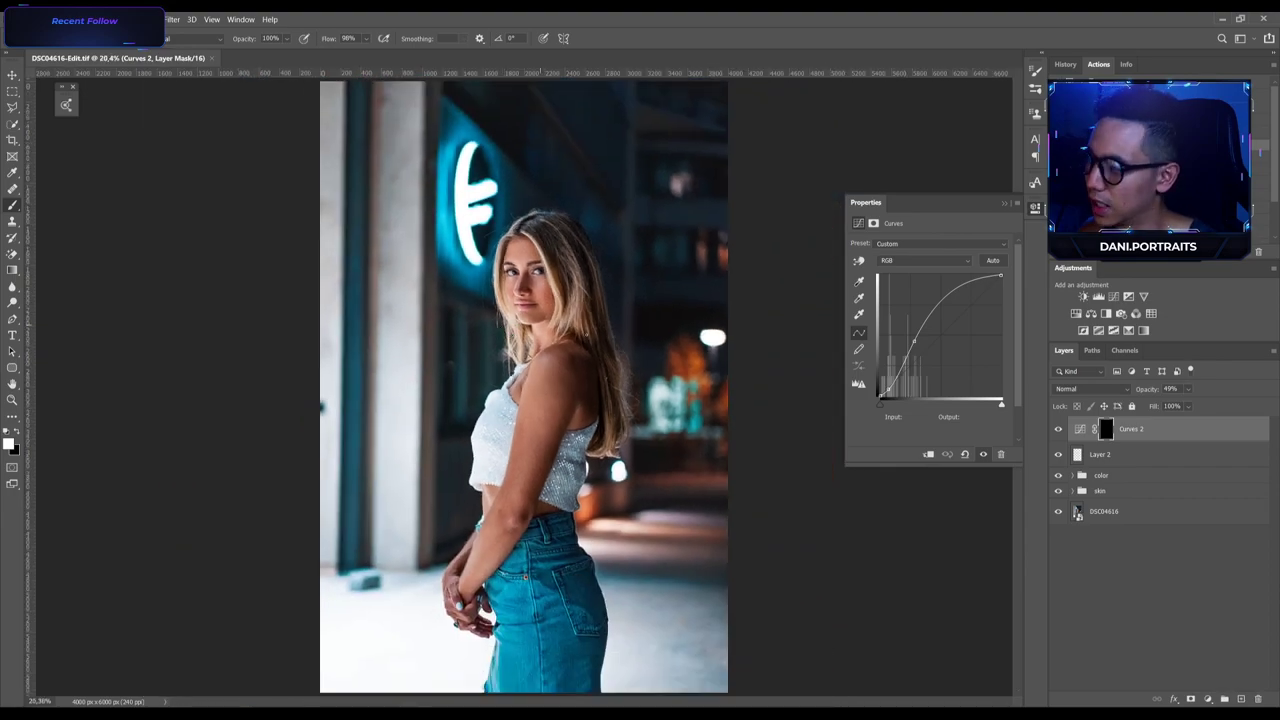
{"action": "scroll", "coordinate": [502, 218], "scroll_direction": "up", "scroll_amount": 4}
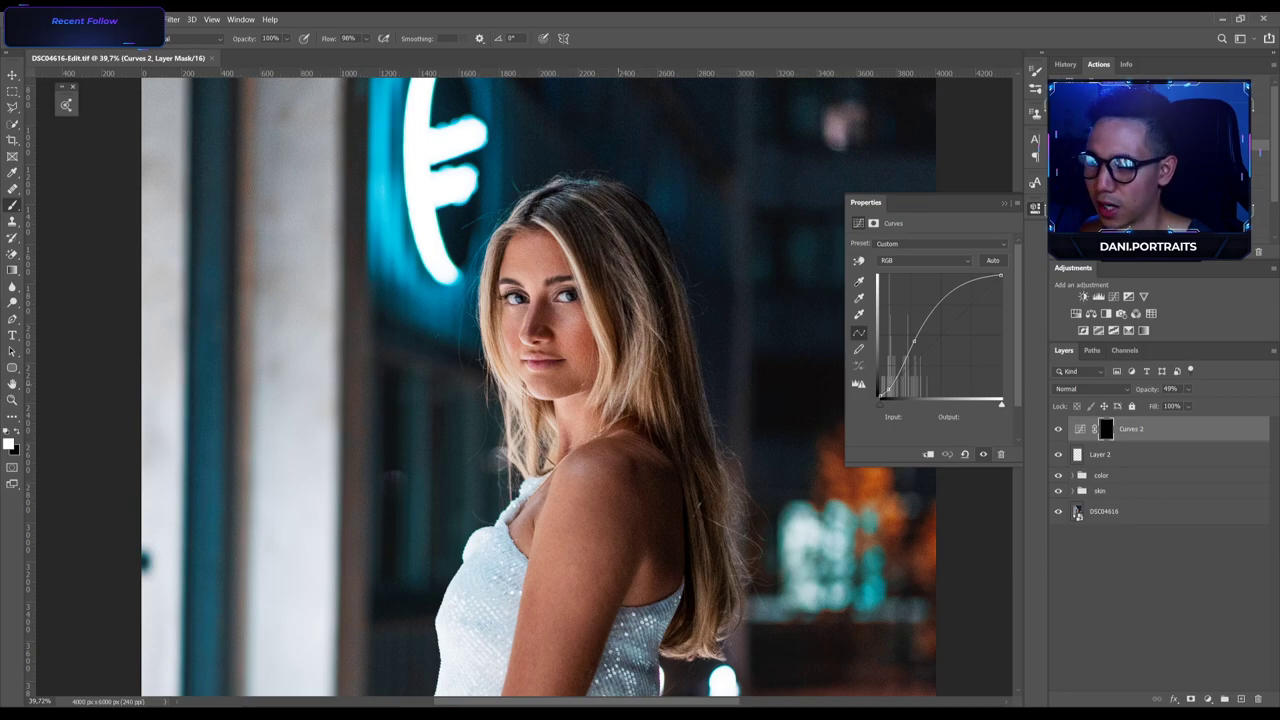
{"action": "left_click", "coordinate": [1146, 456]}
{"action": "left_click", "coordinate": [1146, 430]}
{"action": "left_click", "coordinate": [1146, 457]}
{"action": "left_click", "coordinate": [1136, 430]}
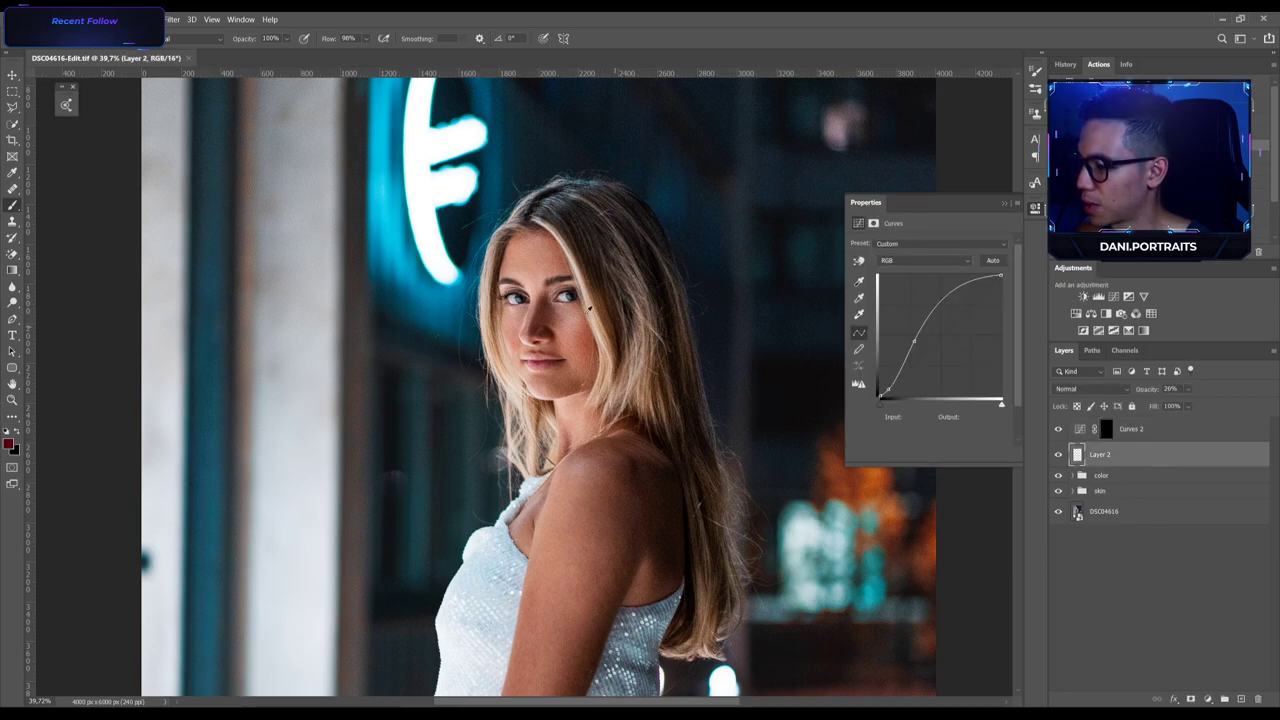
{"action": "key", "text": "ctrl+0"}
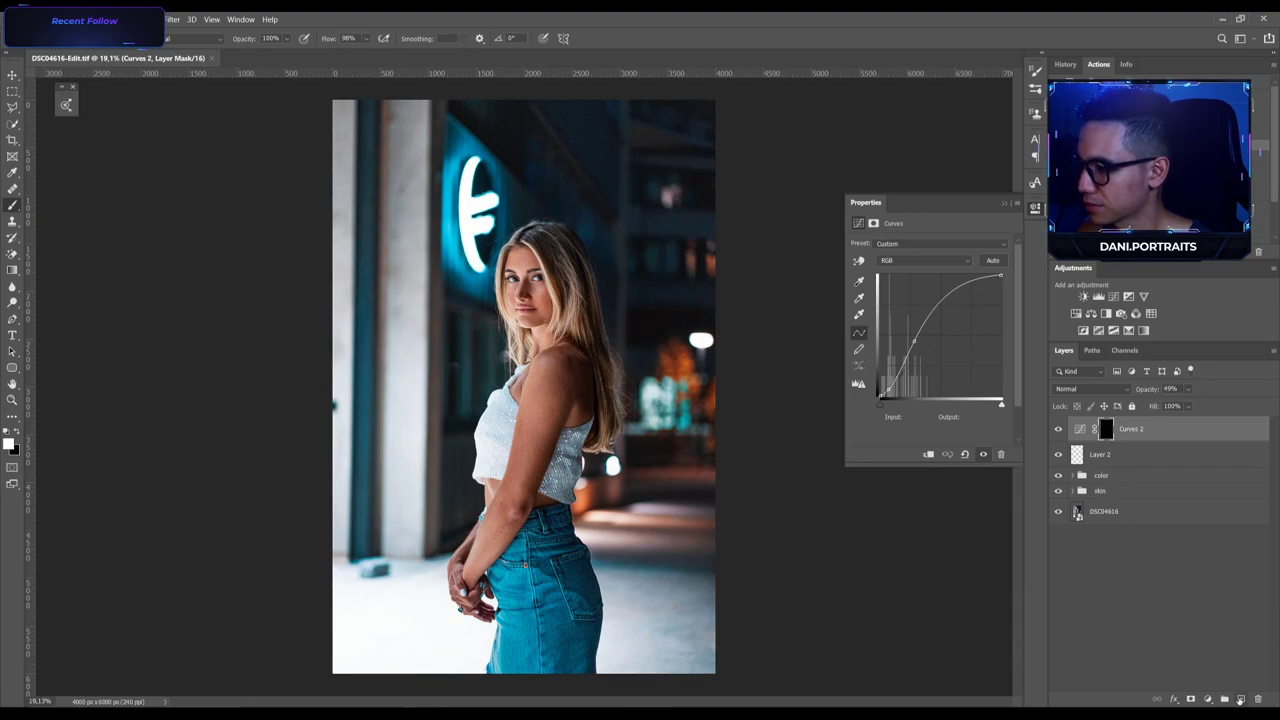
Add an empty layer between Curves 2 and Layer 2 and set its blend mode to Soft Light.
{"action": "left_click", "coordinate": [1241, 699]}
{"action": "key", "text": "ctrl+bracketleft"}
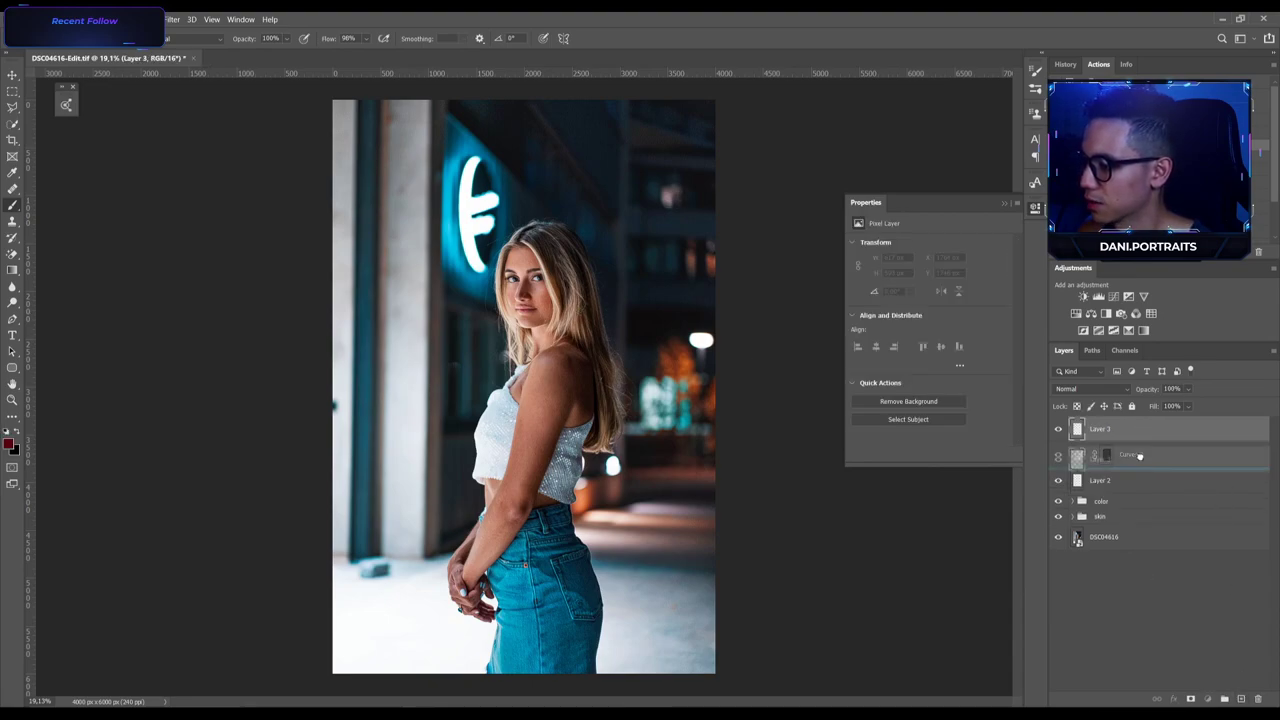
{"action": "left_click", "coordinate": [1120, 388]}
{"action": "left_click", "coordinate": [1108, 467]}
{"action": "left_click", "coordinate": [1108, 462], "text": "ctrl"}
{"action": "left_click", "coordinate": [1108, 460]}
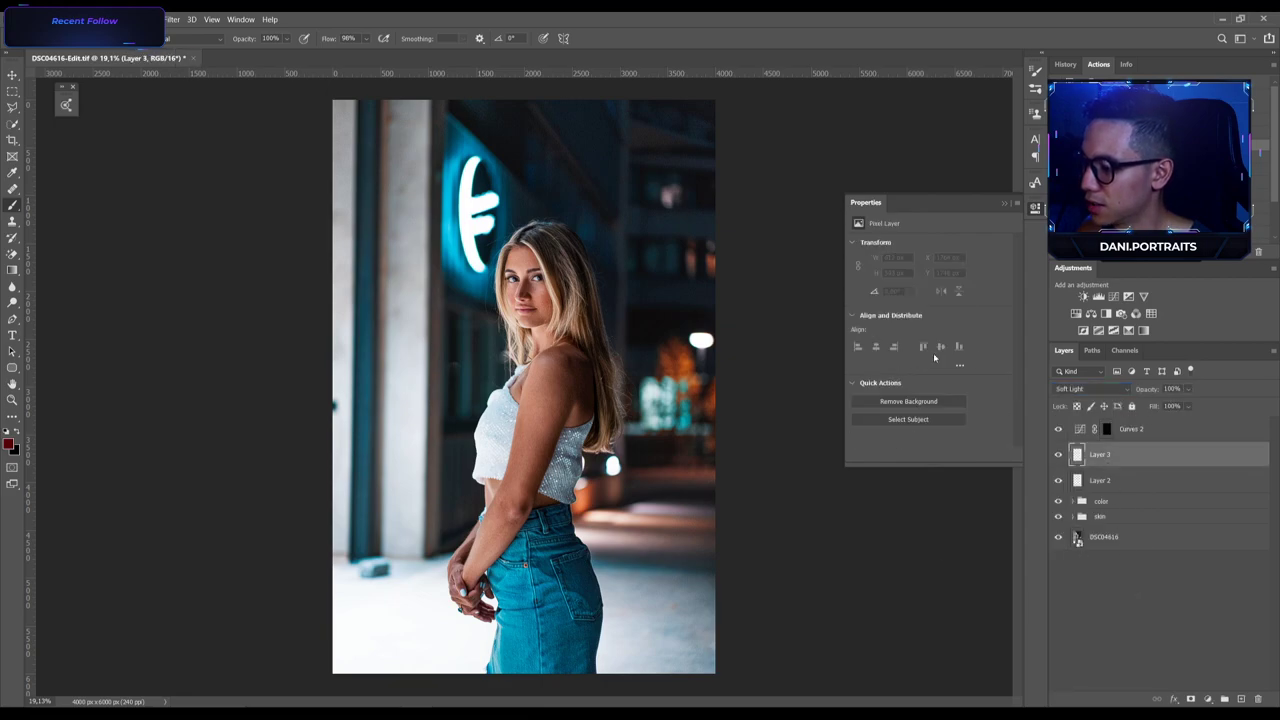
Set the brush flow to 4% and paint white over the neon sign and the bright wall beside it on Layer 3.
{"action": "mouse_move", "coordinate": [540, 380]}
{"action": "left_mouse_down"}
{"action": "mouse_move", "coordinate": [529, 362]}
{"action": "mouse_move", "coordinate": [558, 374]}
{"action": "left_mouse_up"}
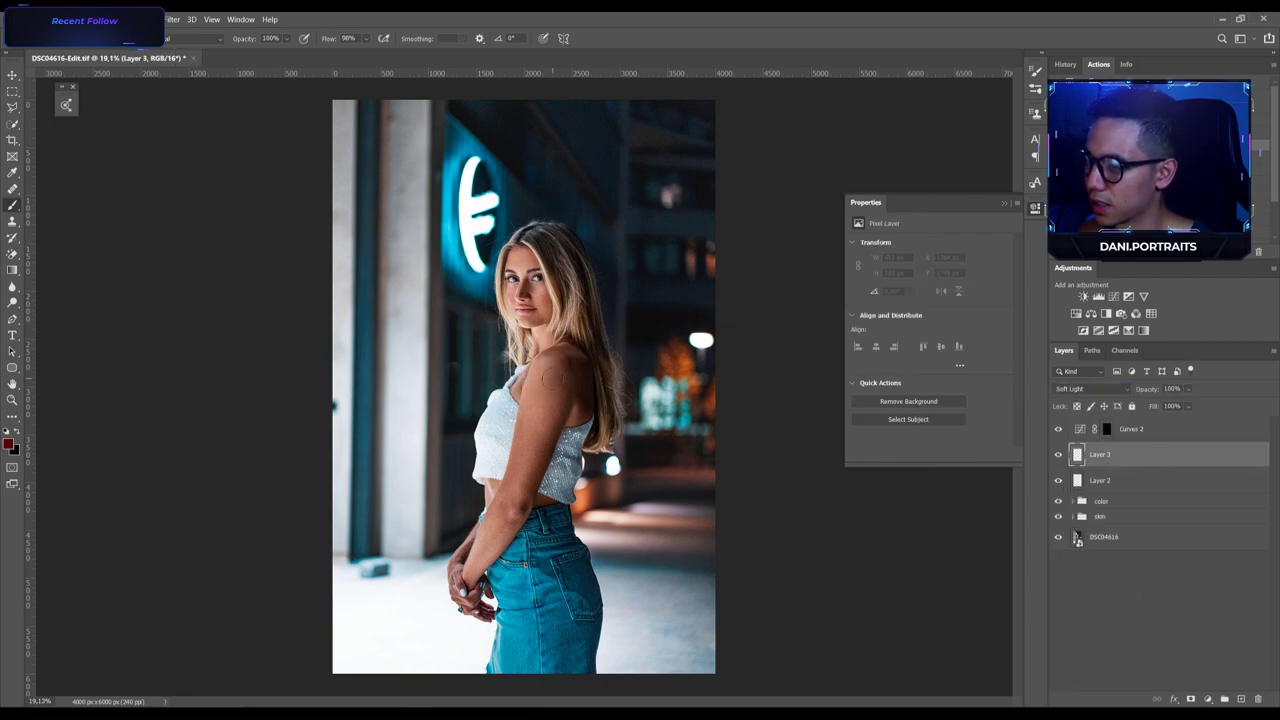
{"action": "left_click", "coordinate": [326, 38]}
{"action": "type", "text": "4"}
{"action": "key", "text": "Return"}
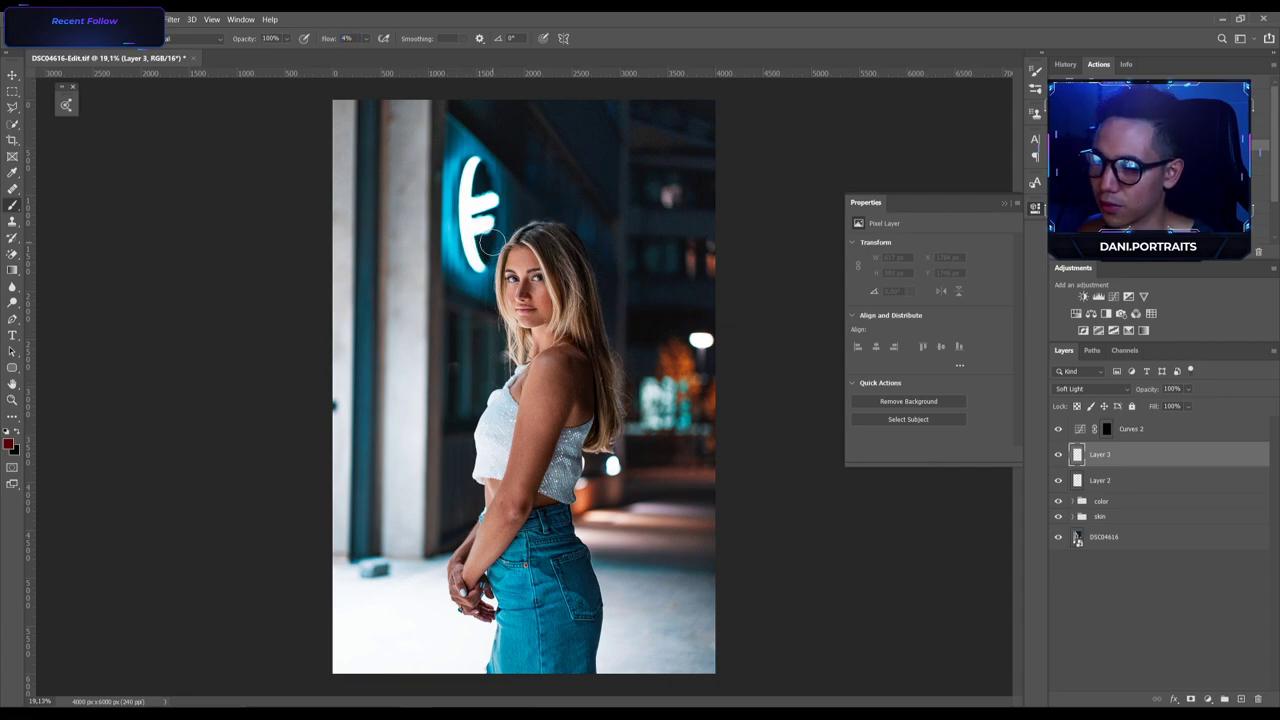
{"action": "key", "text": "d"}
{"action": "key", "text": "x"}
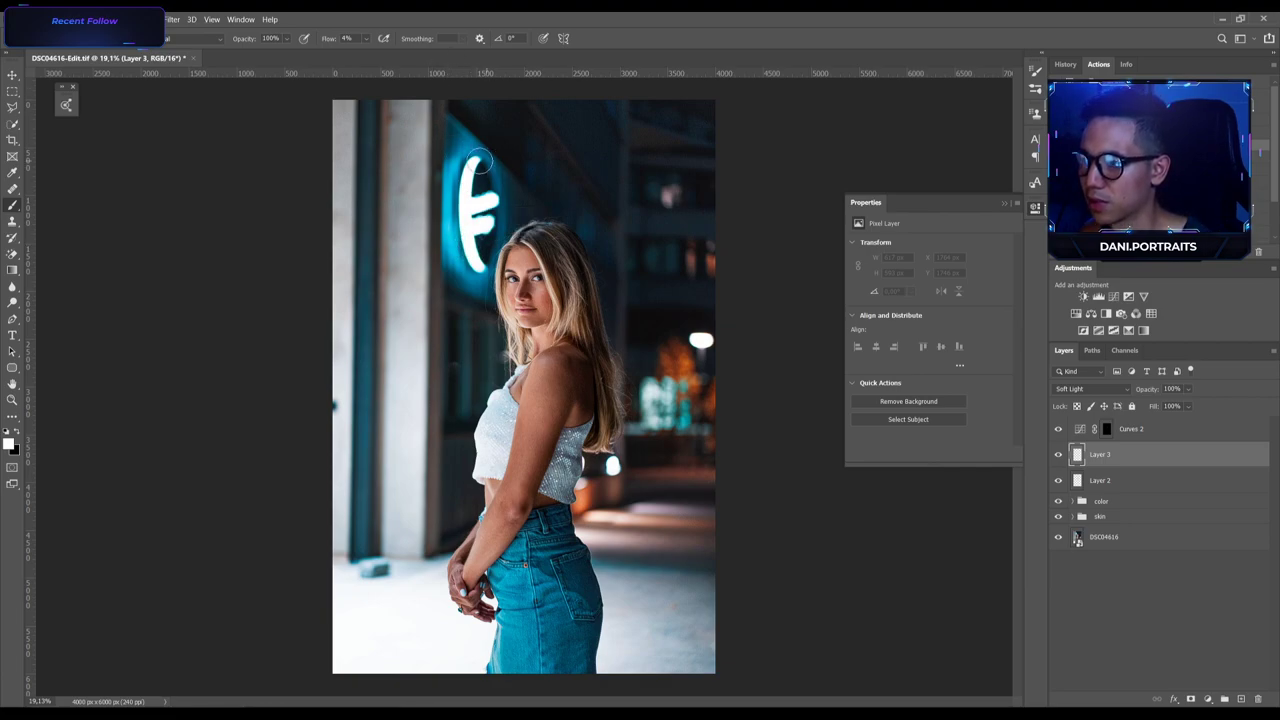
{"action": "mouse_move", "coordinate": [442, 120]}
{"action": "left_mouse_down"}
{"action": "mouse_move", "coordinate": [344, 117]}
{"action": "mouse_move", "coordinate": [453, 359]}
{"action": "mouse_move", "coordinate": [296, 189]}
{"action": "mouse_move", "coordinate": [459, 497]}
{"action": "mouse_move", "coordinate": [316, 339]}
{"action": "mouse_move", "coordinate": [359, 440]}
{"action": "mouse_move", "coordinate": [508, 691]}
{"action": "mouse_move", "coordinate": [427, 328]}
{"action": "mouse_move", "coordinate": [460, 106]}
{"action": "mouse_move", "coordinate": [510, 165]}
{"action": "mouse_move", "coordinate": [444, 104]}
{"action": "mouse_move", "coordinate": [538, 255]}
{"action": "mouse_move", "coordinate": [403, 102]}
{"action": "mouse_move", "coordinate": [440, 151]}
{"action": "mouse_move", "coordinate": [398, 137]}
{"action": "mouse_move", "coordinate": [477, 288]}
{"action": "mouse_move", "coordinate": [327, 101]}
{"action": "mouse_move", "coordinate": [461, 316]}
{"action": "mouse_move", "coordinate": [357, 190]}
{"action": "mouse_move", "coordinate": [363, 238]}
{"action": "mouse_move", "coordinate": [434, 383]}
{"action": "mouse_move", "coordinate": [337, 294]}
{"action": "mouse_move", "coordinate": [444, 505]}
{"action": "mouse_move", "coordinate": [328, 431]}
{"action": "mouse_move", "coordinate": [448, 261]}
{"action": "mouse_move", "coordinate": [440, 104]}
{"action": "left_mouse_up"}
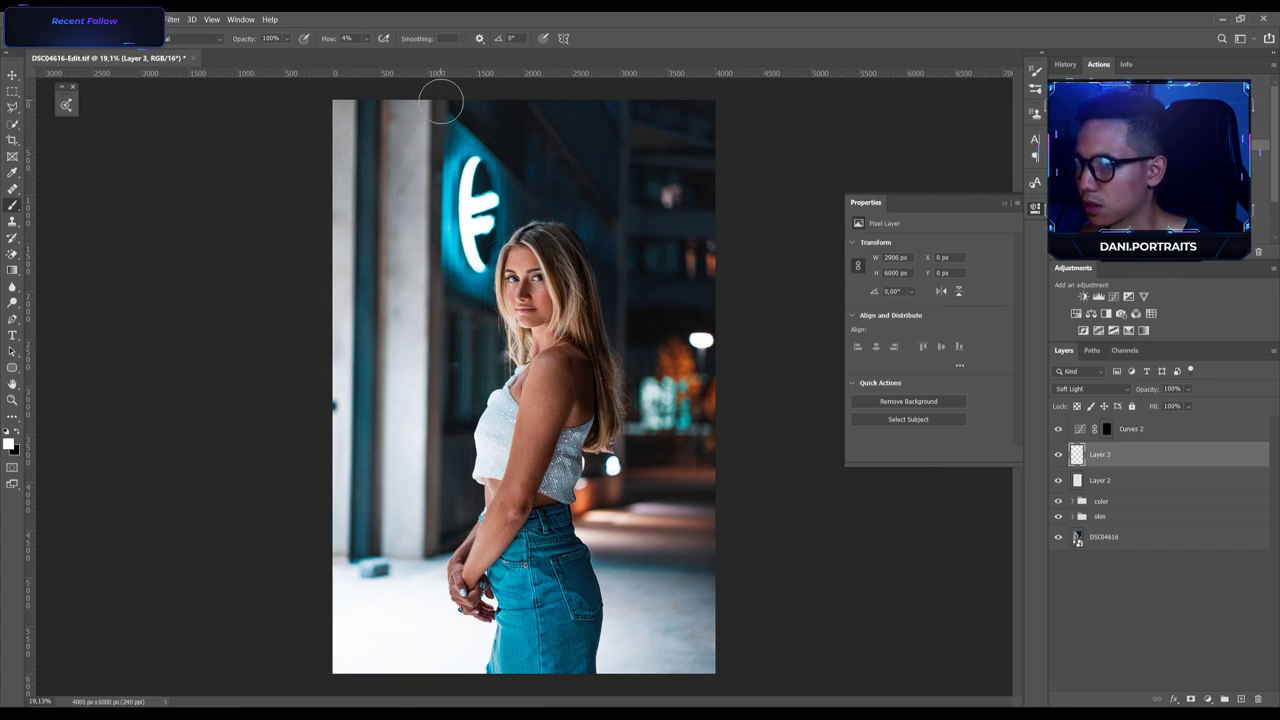
{"action": "mouse_move", "coordinate": [440, 98]}
{"action": "left_mouse_down"}
{"action": "mouse_move", "coordinate": [454, 125]}
{"action": "mouse_move", "coordinate": [429, 100]}
{"action": "mouse_move", "coordinate": [345, 122]}
{"action": "left_mouse_up"}
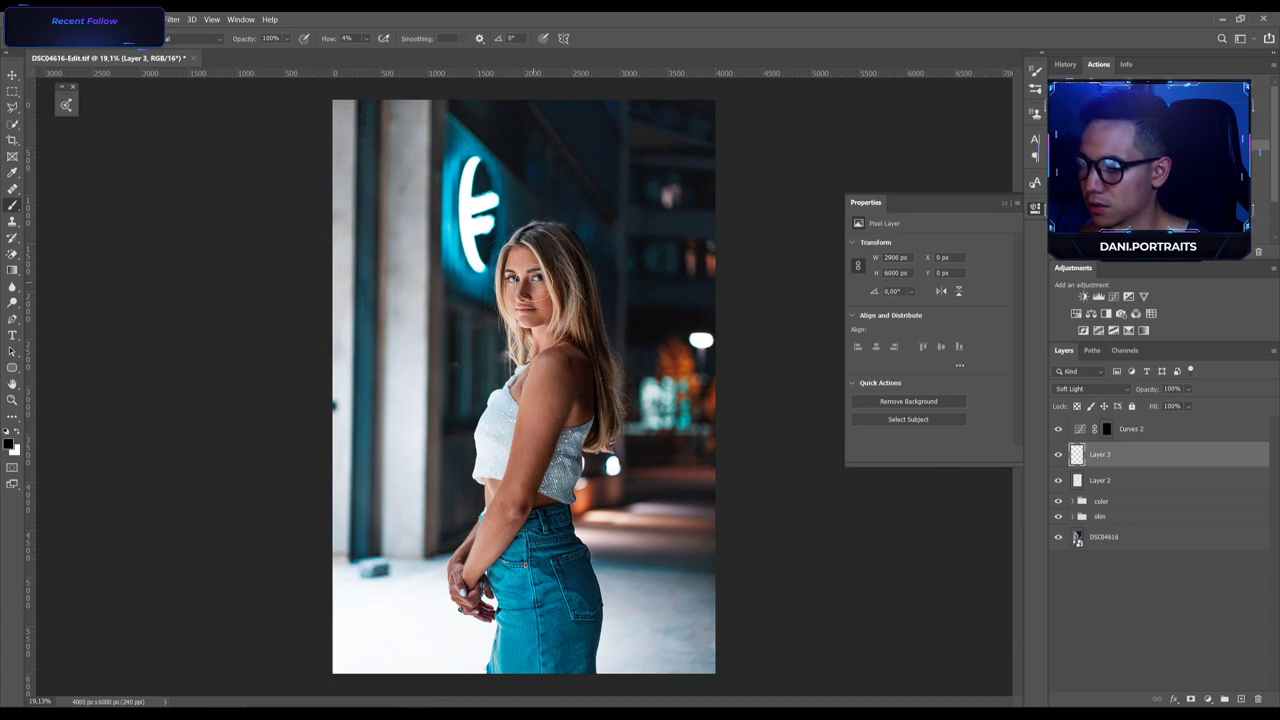
Enlarge the brush and paint black on Layer 3 to darken the outer areas of the photo.
{"action": "key", "text": "bracketright"}
{"action": "key", "text": "bracketright"}
{"action": "key", "text": "bracketright"}
{"action": "key", "text": "bracketright"}
{"action": "key", "text": "bracketright"}
{"action": "key", "text": "bracketright"}
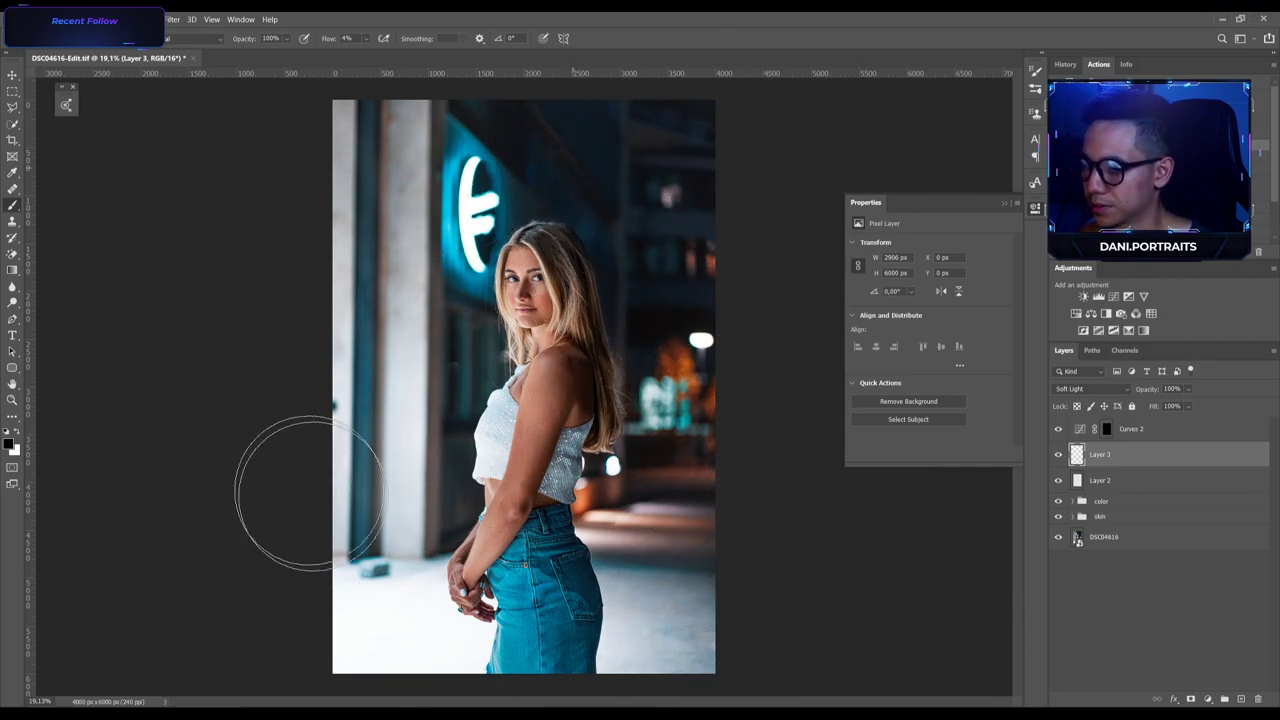
{"action": "left_click_drag", "start_coordinate": [306, 477], "coordinate": [294, 437]}
{"action": "key", "text": "bracketleft"}
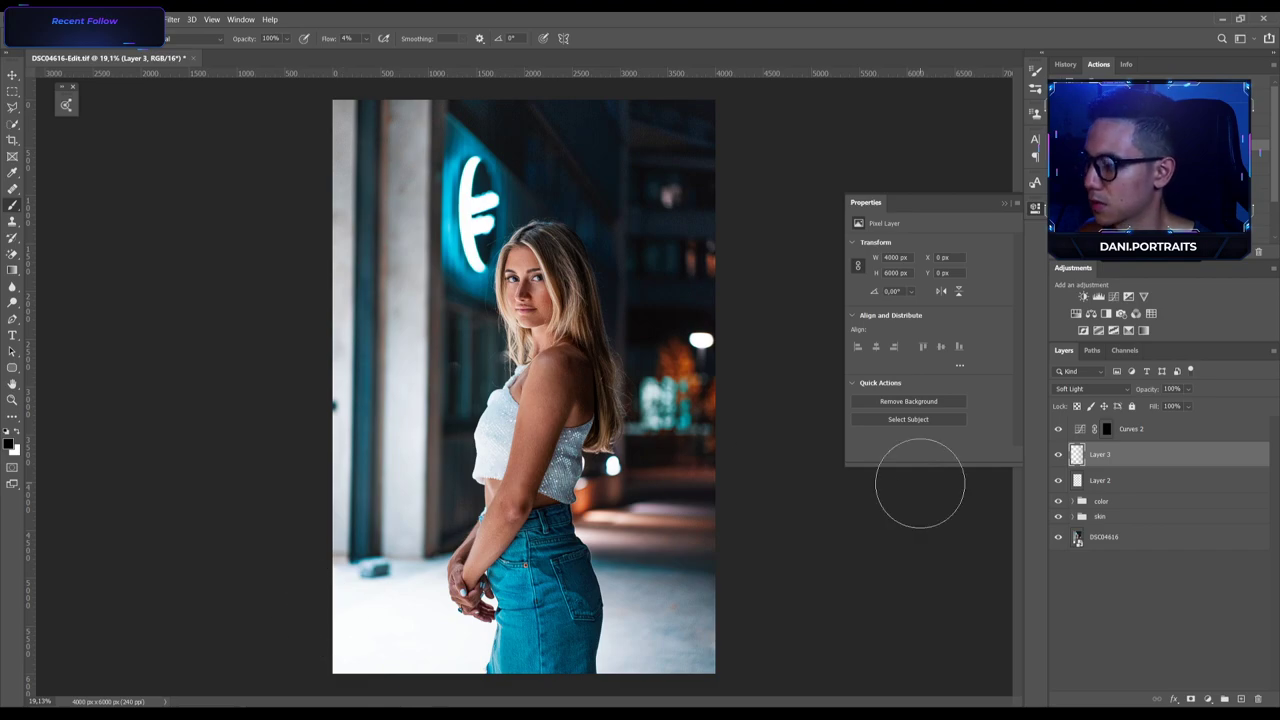
Copy the Curves 1 mask from the color group onto Layer 3 and compare the photo with and without that layer.
{"action": "left_click", "coordinate": [1074, 502]}
{"action": "left_click_drag", "start_coordinate": [1117, 573], "coordinate": [1110, 457]}
{"action": "left_click", "coordinate": [1060, 455]}
{"action": "left_click", "coordinate": [1060, 455]}
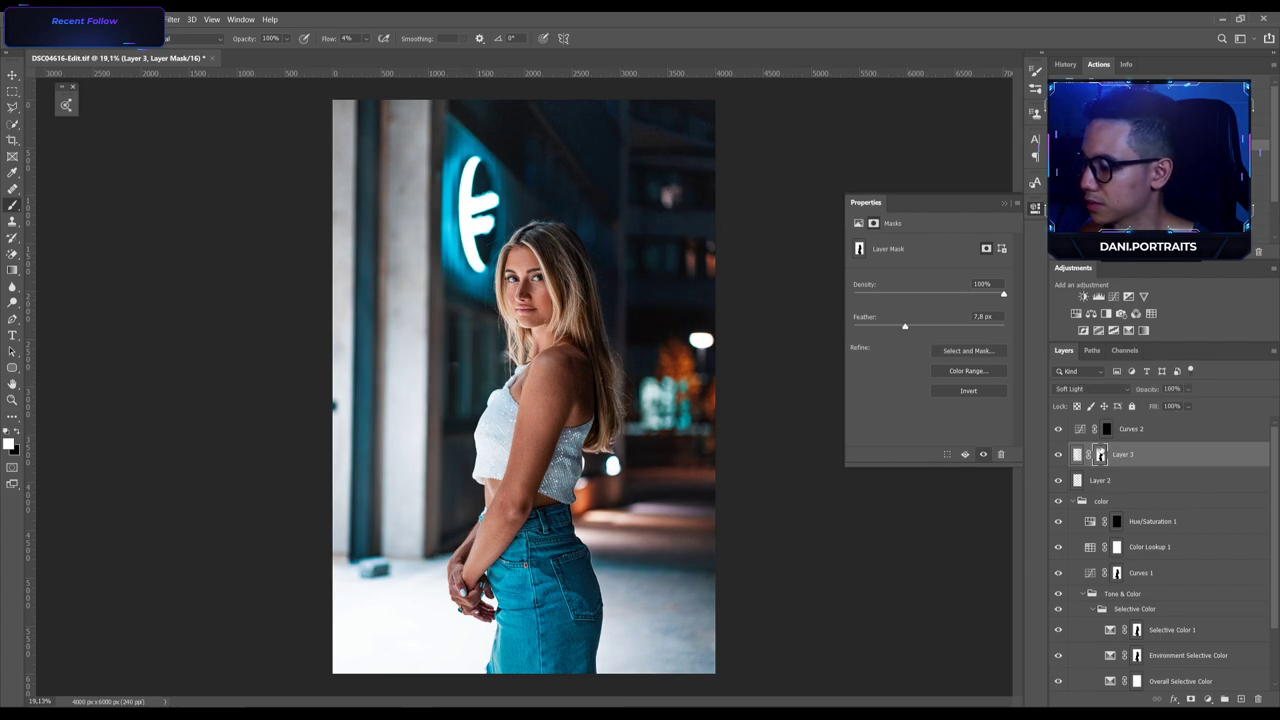
Group the Curves 2, Layer 3 and Layer 2 layers together.
{"action": "left_click", "coordinate": [1128, 434]}
{"action": "left_click", "coordinate": [1100, 480], "text": "shift"}
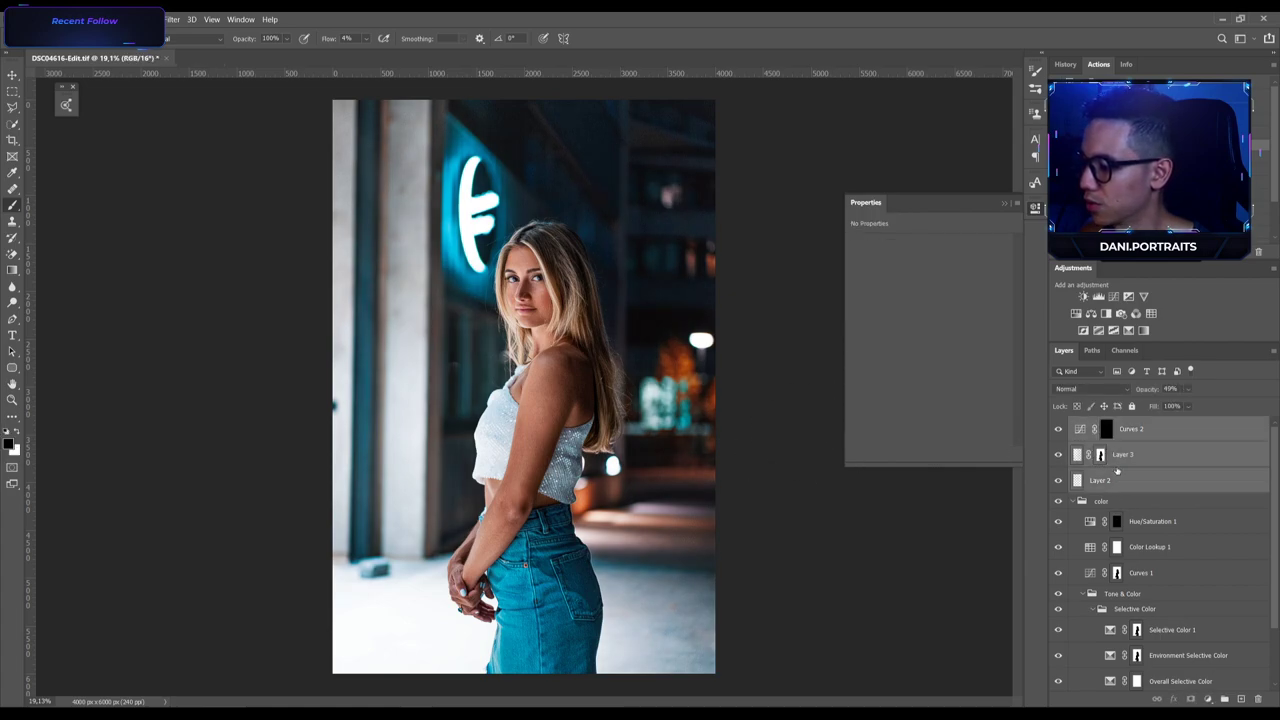
{"action": "key", "text": "ctrl+g"}
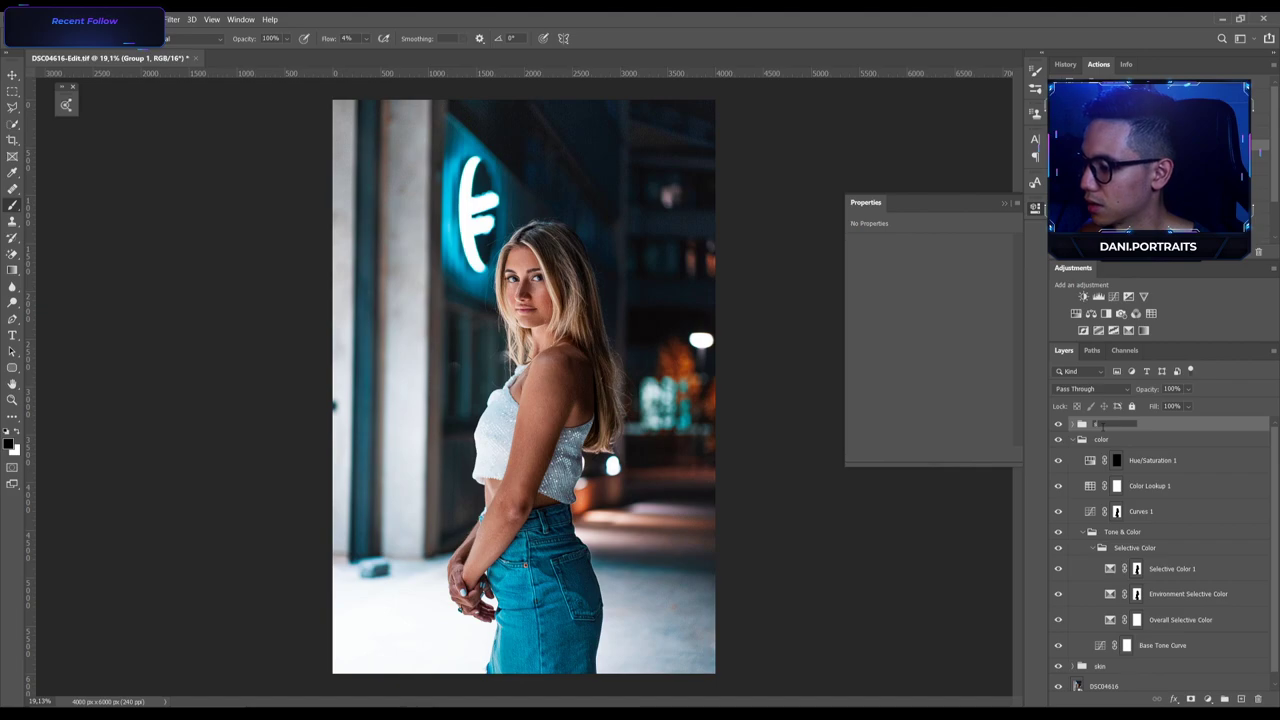